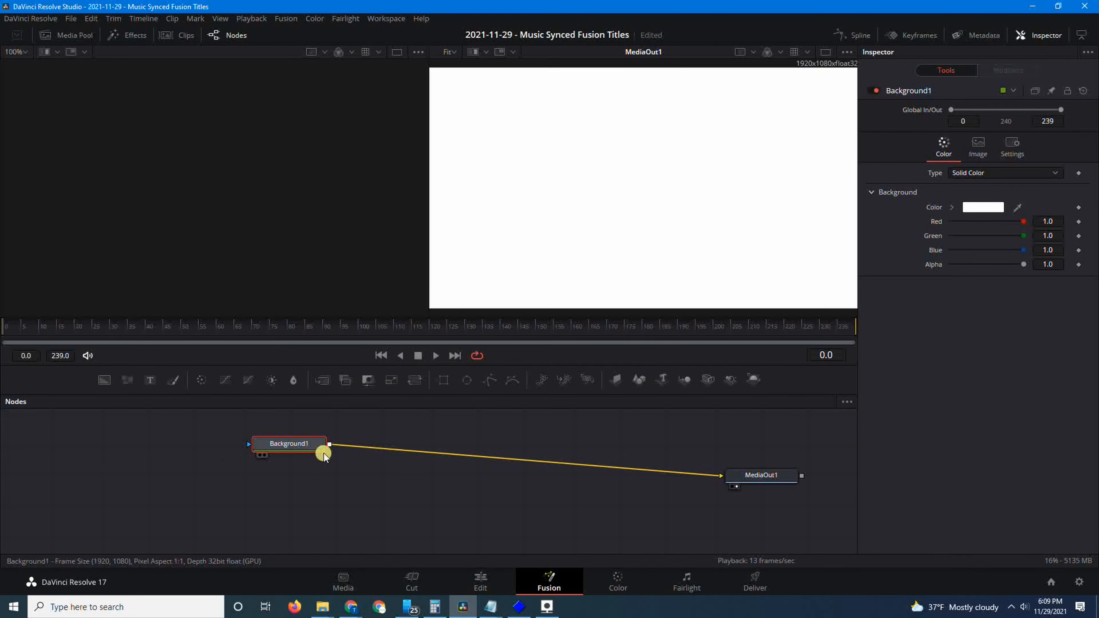
# - Insert a Merge node between Background1 and MediaOut1, and arrange Background1 above the merge
pyautogui.moveTo(321, 450); pyautogui.dragTo(174, 464)
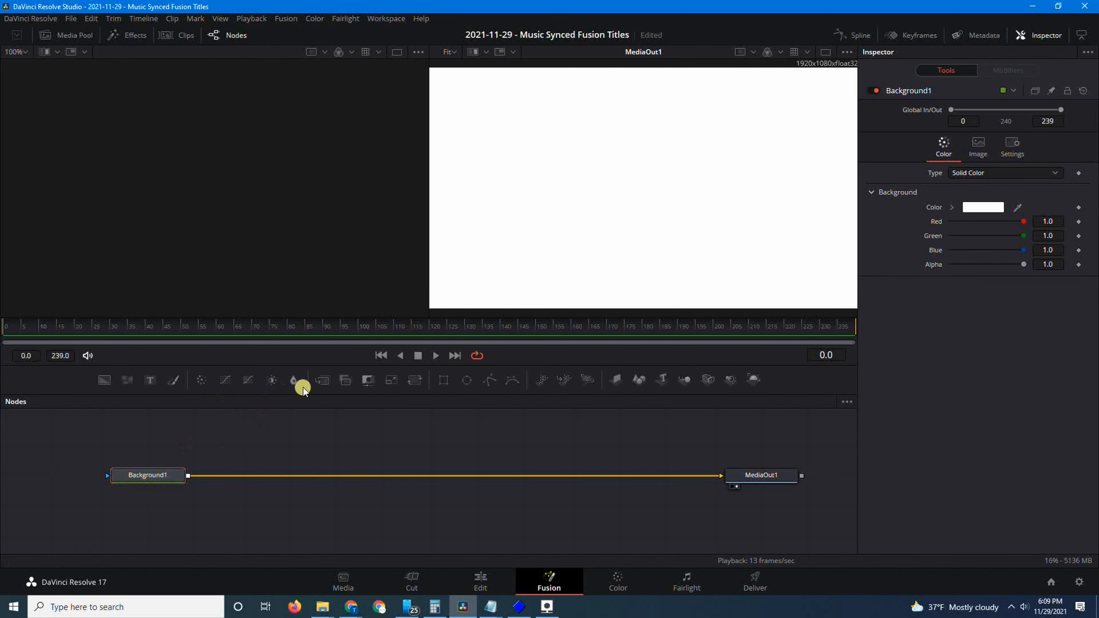
pyautogui.click(323, 380)
pyautogui.moveTo(176, 476); pyautogui.dragTo(271, 413)
pyautogui.moveTo(367, 438); pyautogui.dragTo(279, 474)
pyautogui.moveTo(171, 450); pyautogui.dragTo(172, 422)
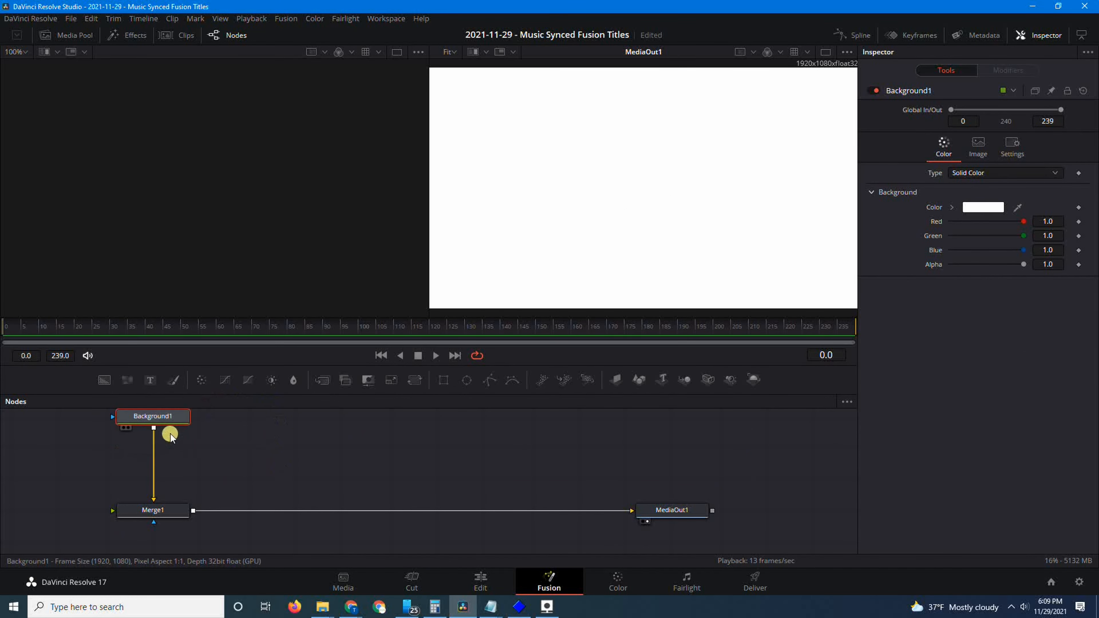
# - Insert a Brightness Contrast node between Background1 and Merge1, stacking the three nodes closely in a column
pyautogui.click(273, 381)
pyautogui.moveTo(168, 446); pyautogui.dragTo(166, 473)
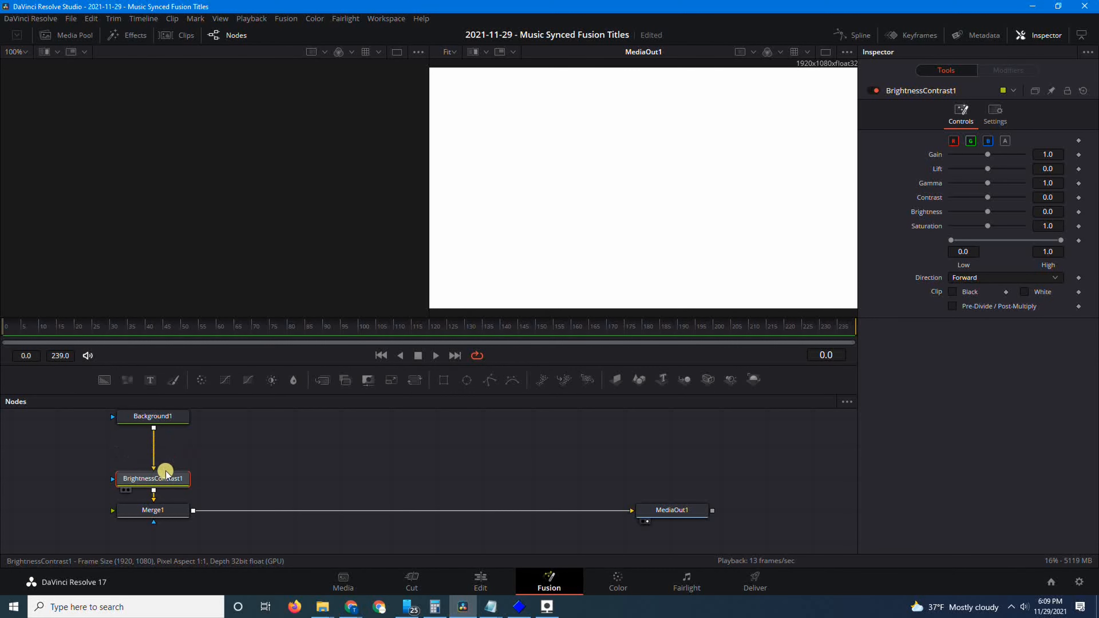
pyautogui.moveTo(166, 420); pyautogui.dragTo(165, 450)
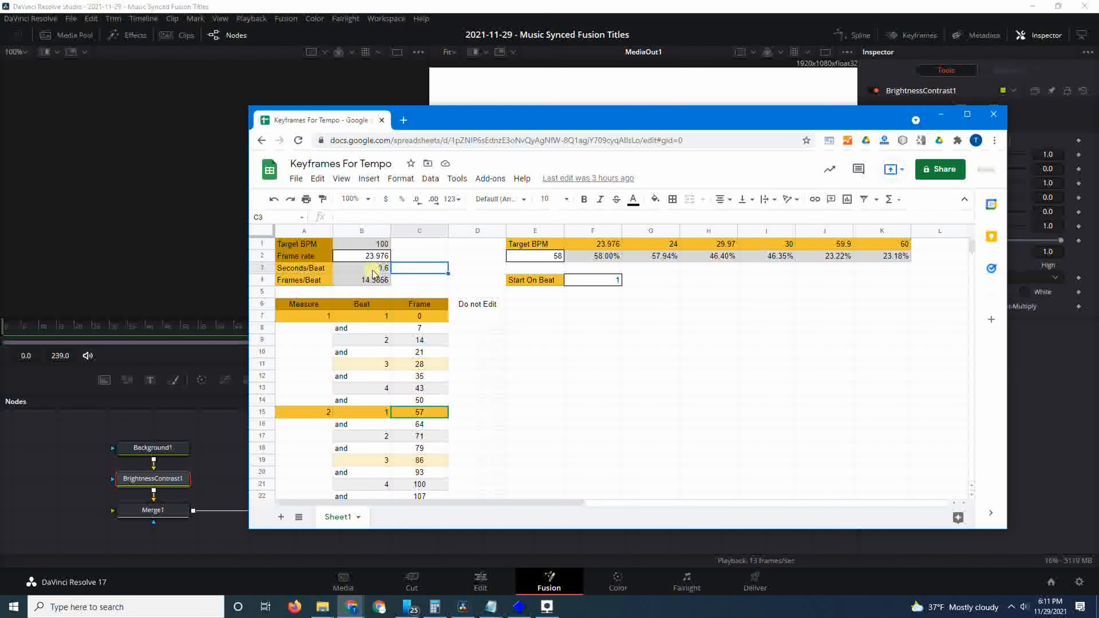
# - Switch to the Keyframes For Tempo spreadsheet in Google Sheets and review its target BPM, frame rate, seconds-per-beat and frames-per-beat cells
pyautogui.click(371, 268)
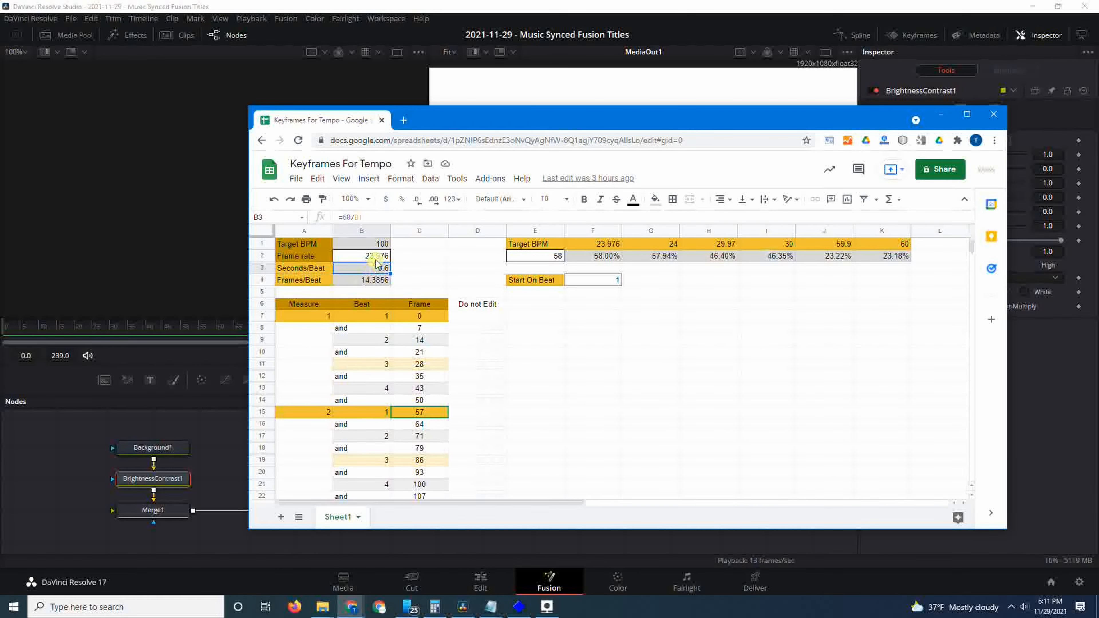
pyautogui.click(382, 247)
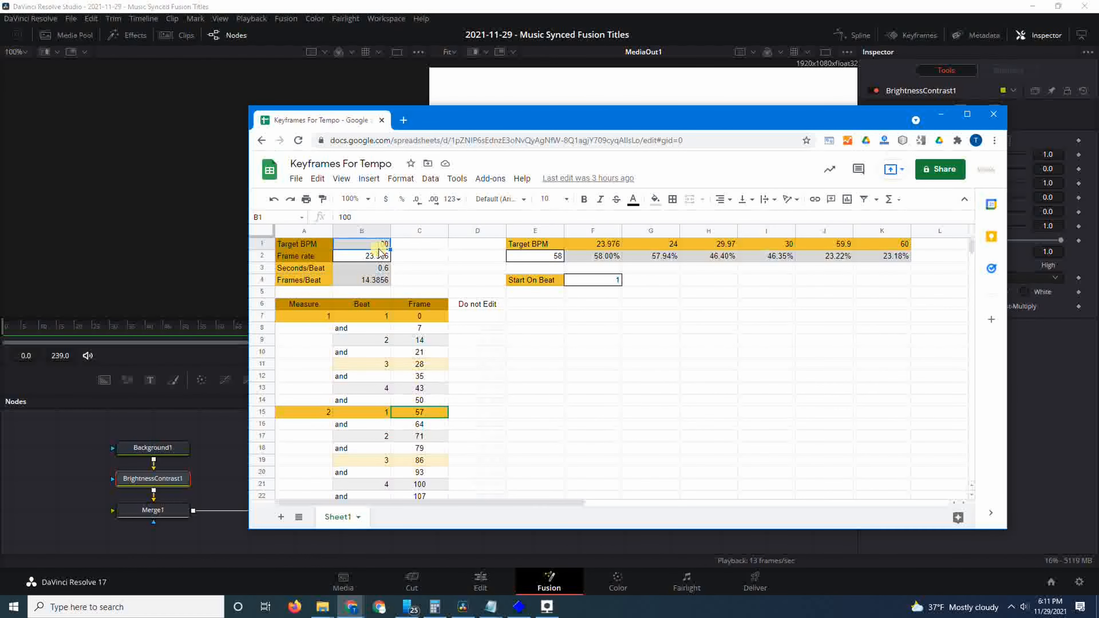
pyautogui.click(380, 256)
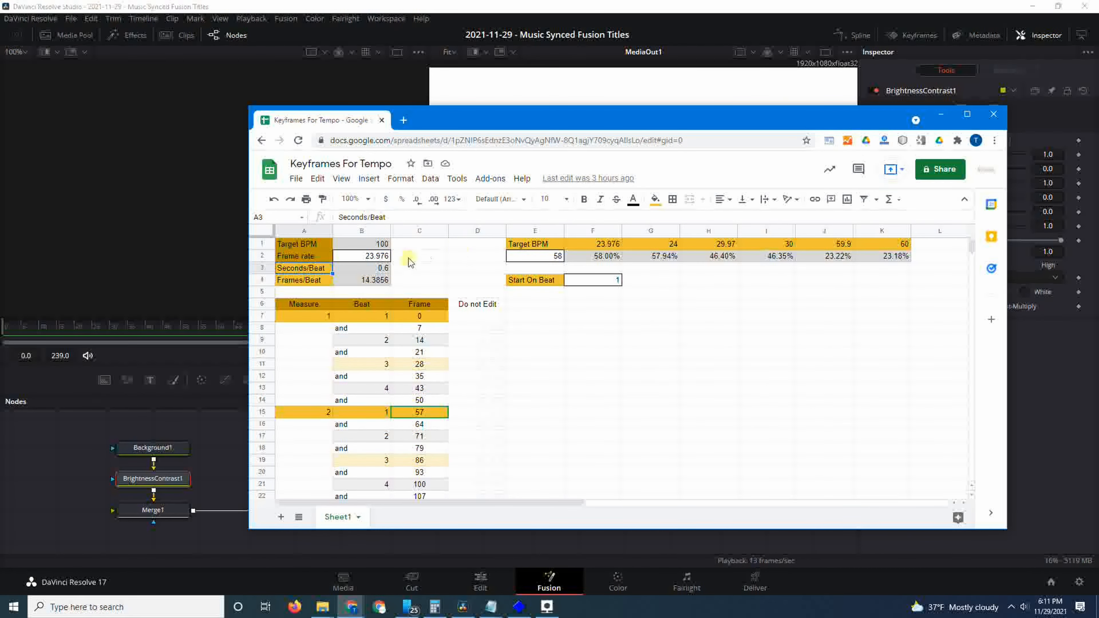
pyautogui.click(374, 271)
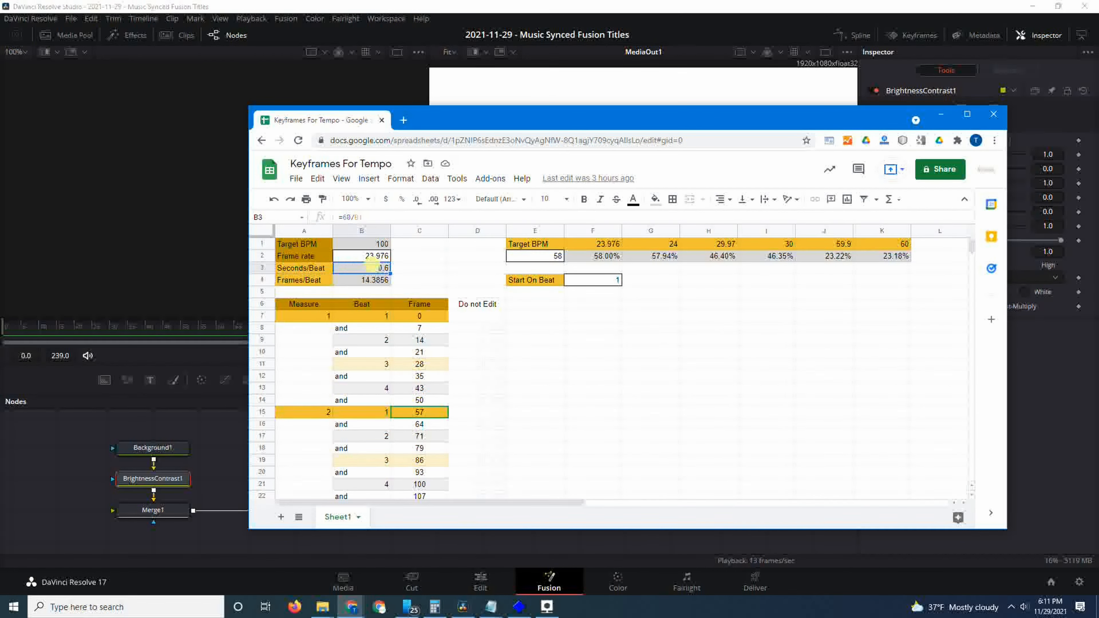
pyautogui.click(384, 244)
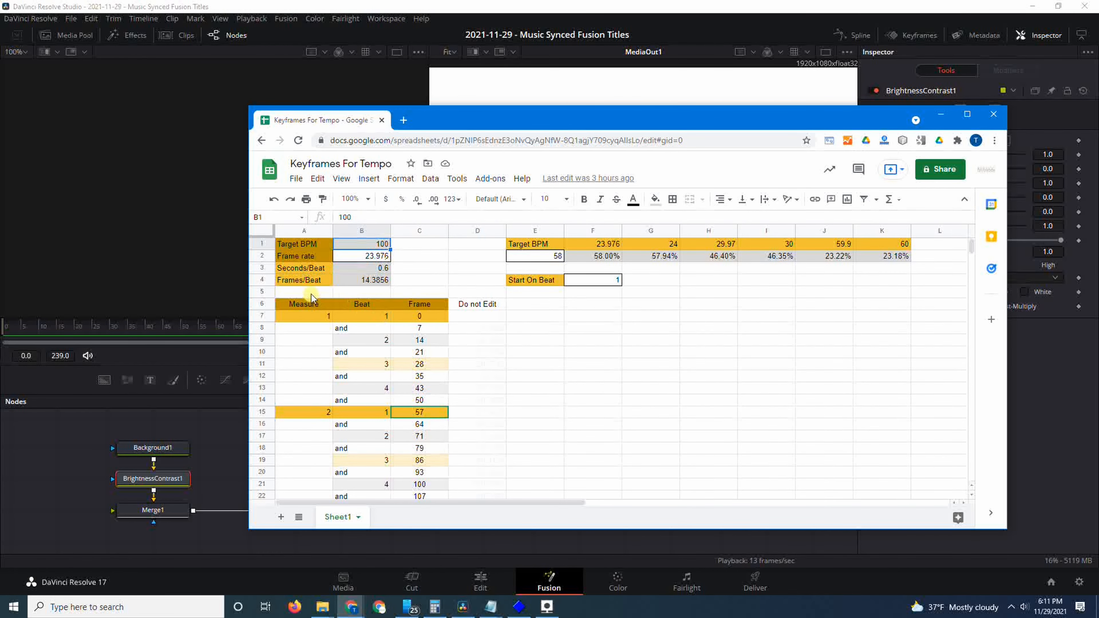
pyautogui.click(352, 281)
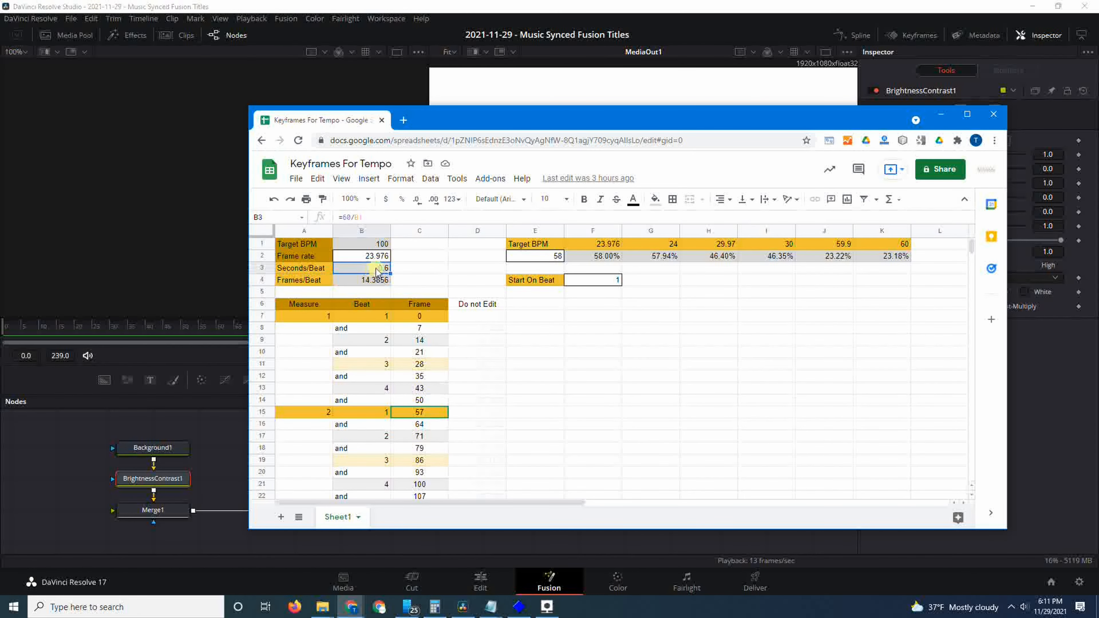
pyautogui.click(383, 258)
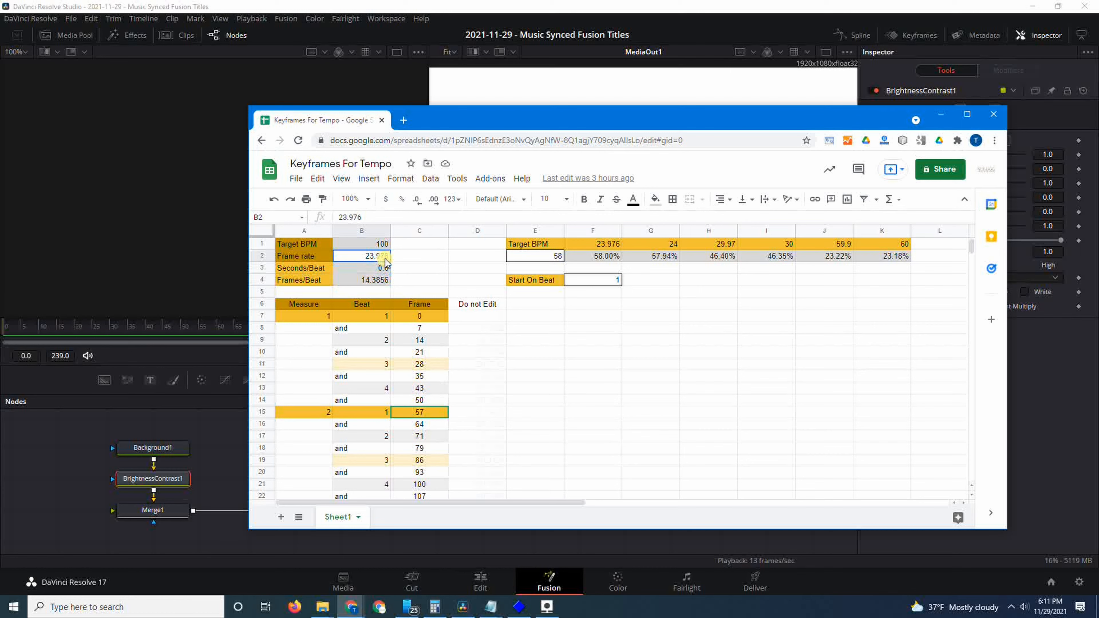
pyautogui.click(374, 282)
pyautogui.click(413, 268)
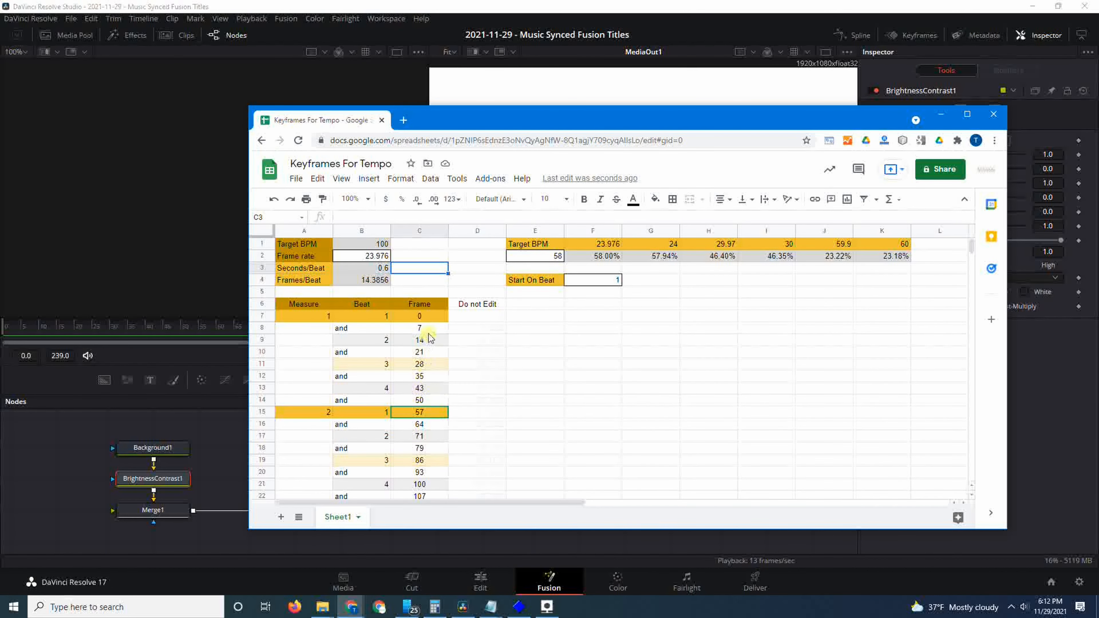
# - Examine the measure, beat and frame table through all eight measures, including the frame for measure 2, beat 2
pyautogui.scroll(-5, 378, 338)
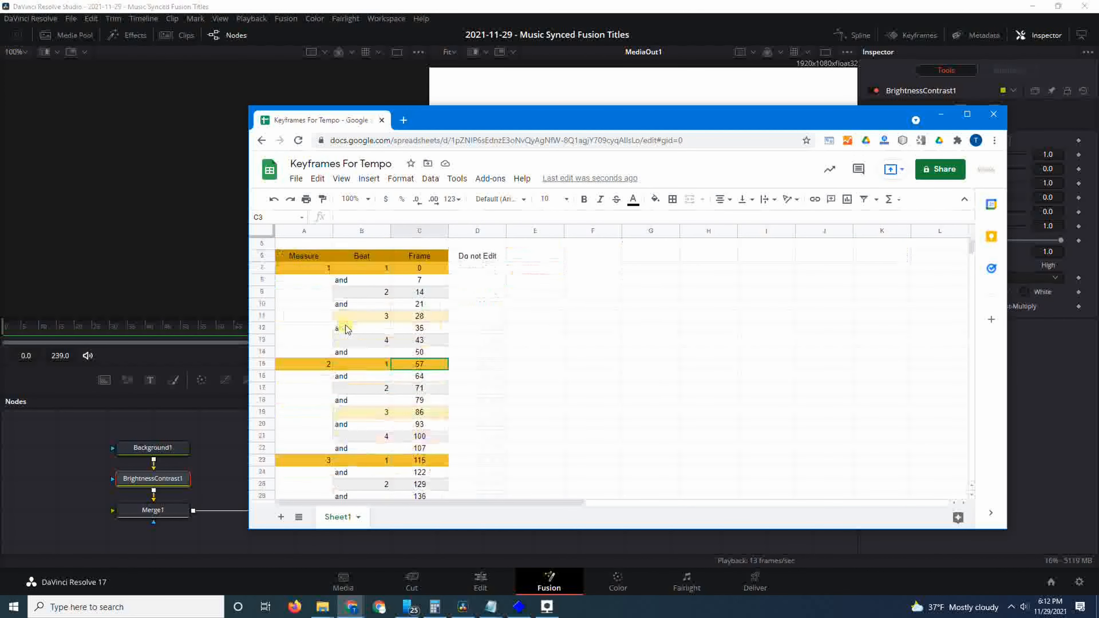
pyautogui.scroll(-10, 378, 337)
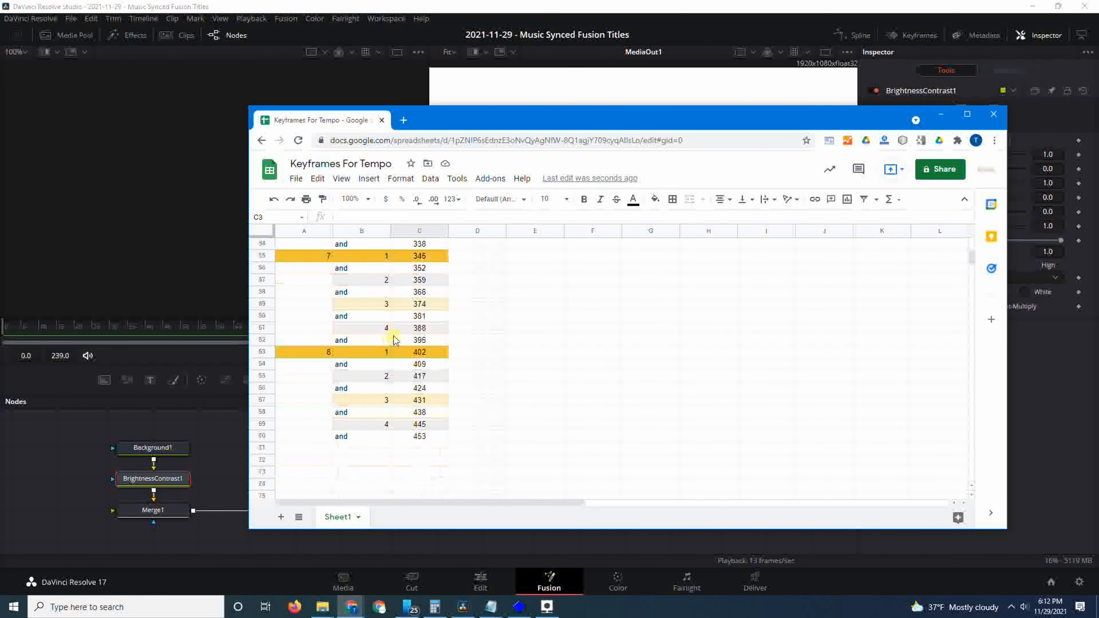
pyautogui.scroll(3, 411, 338)
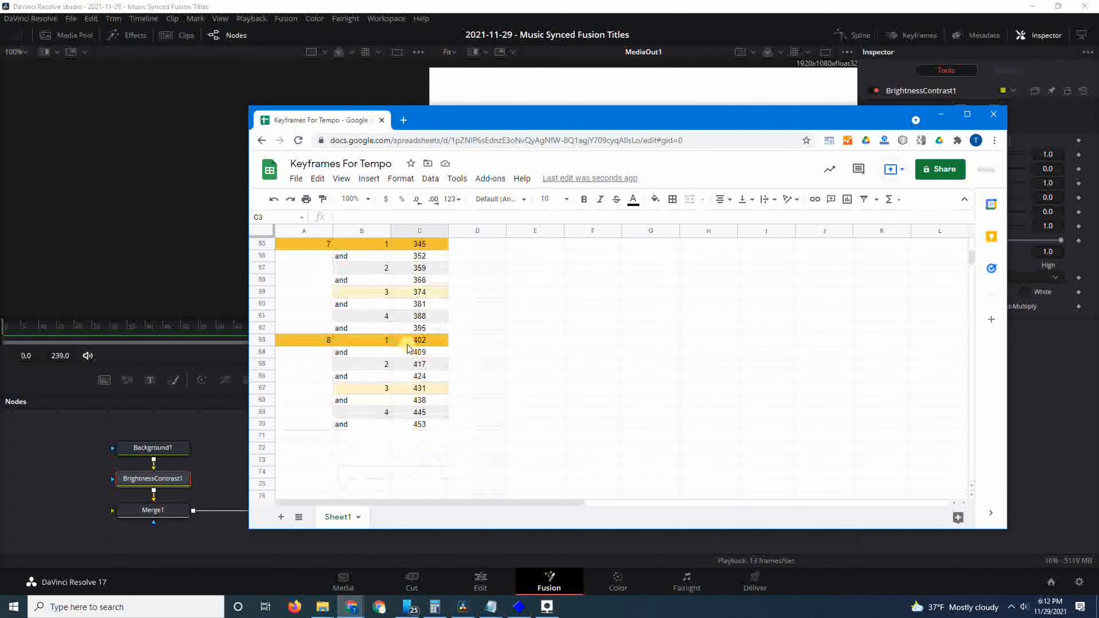
pyautogui.scroll(15, 408, 348)
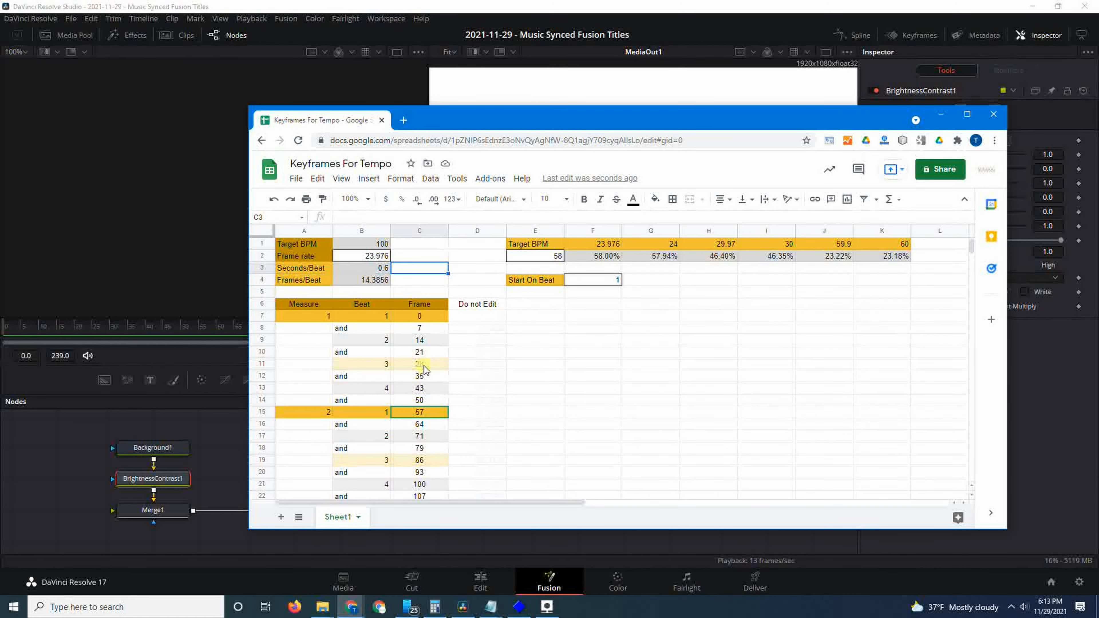
pyautogui.scroll(-1, 424, 379)
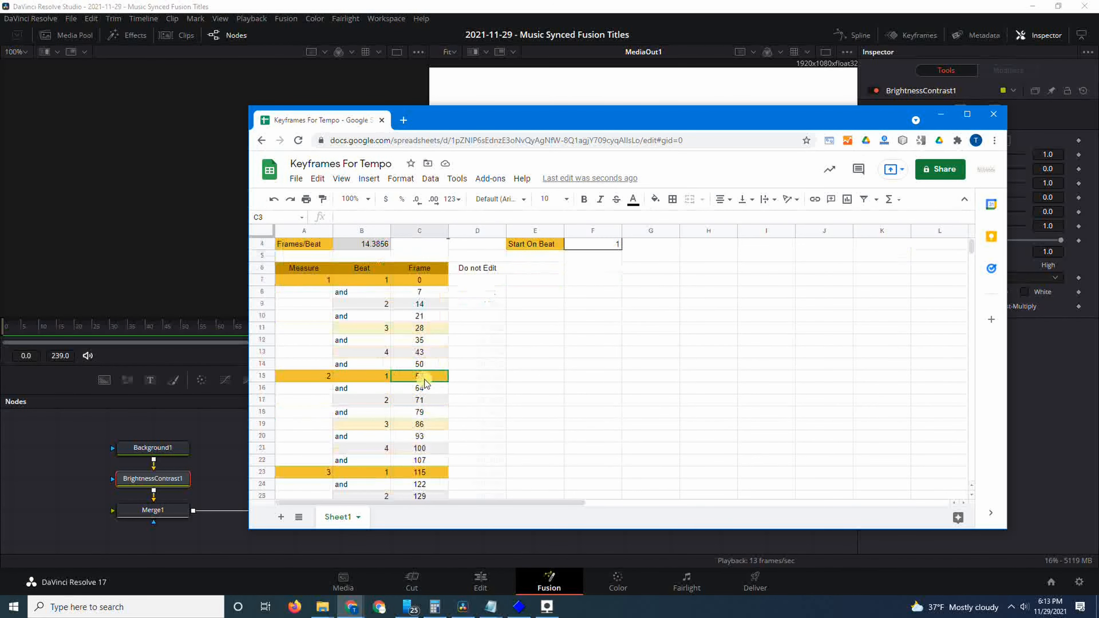
pyautogui.click(424, 406)
pyautogui.scroll(1, 423, 407)
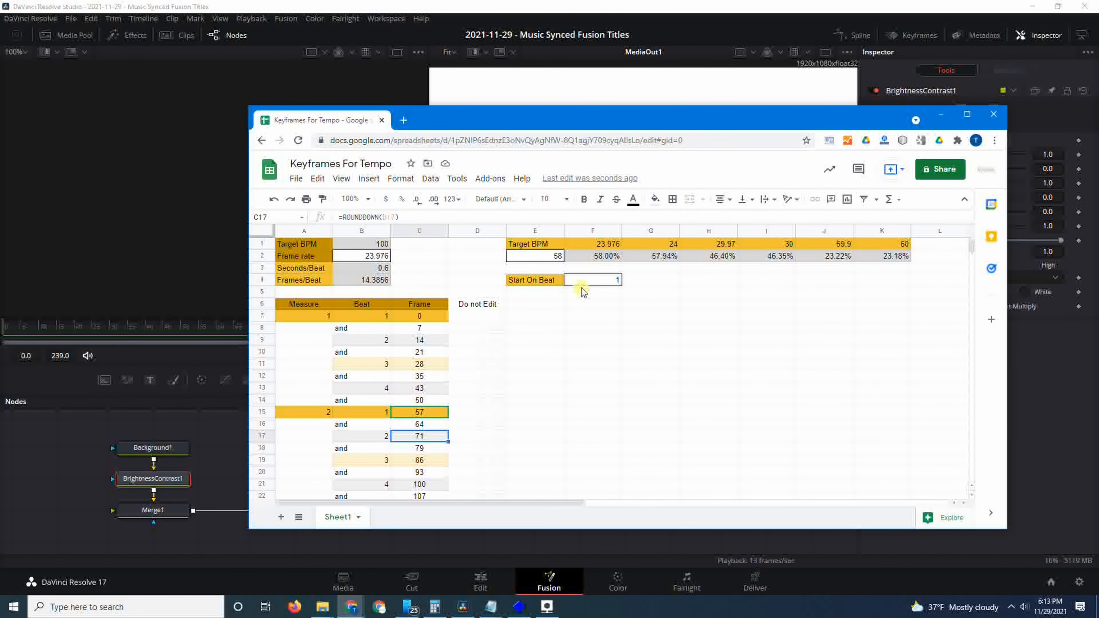
# - Try frame rates of 30 and 29.97 in cell B2 to recalculate the beat frames
pyautogui.click(386, 256)
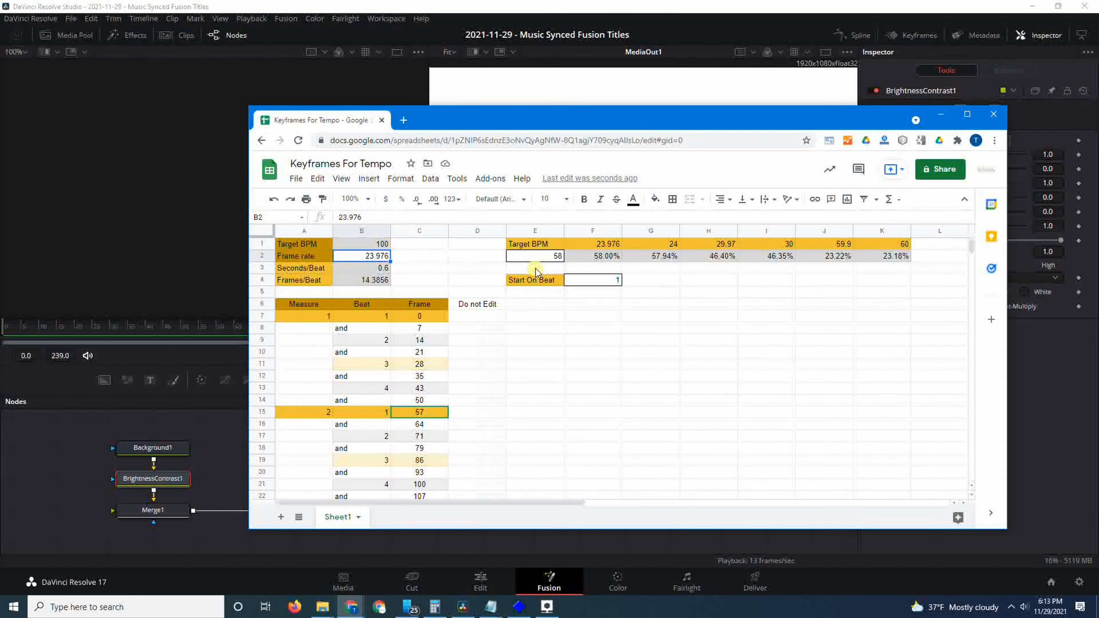
pyautogui.write('30')
pyautogui.press('Return')
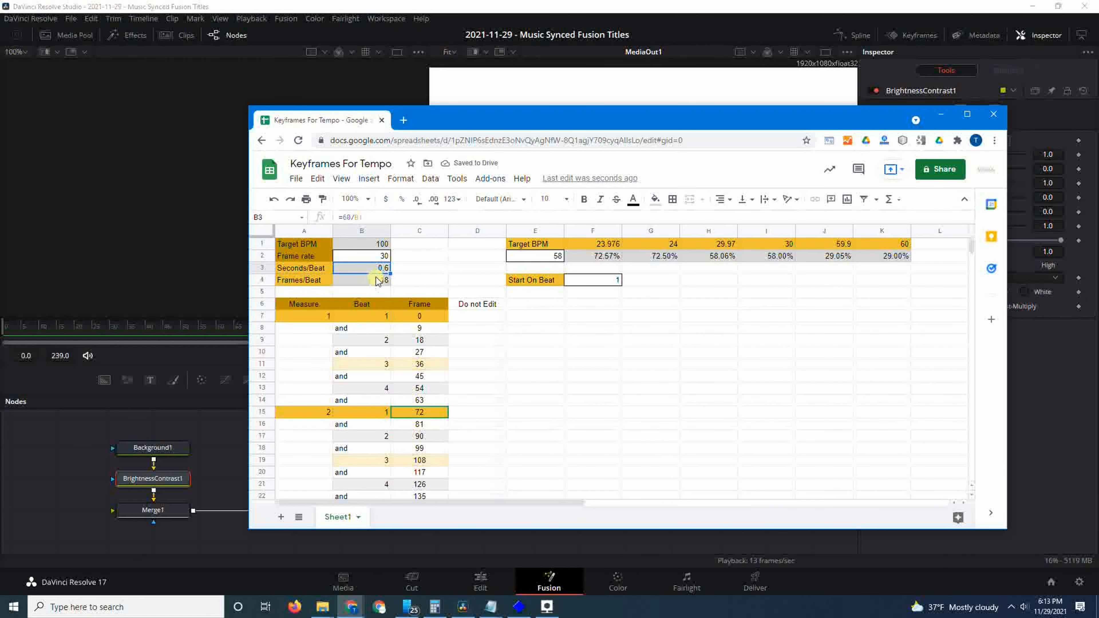
pyautogui.click(386, 258)
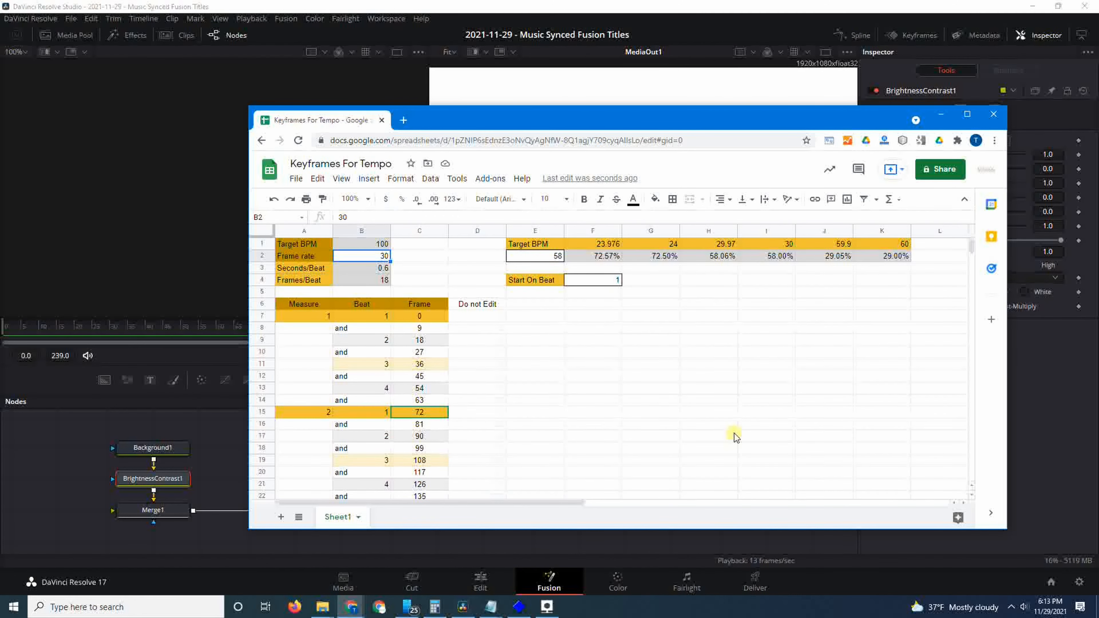
pyautogui.write('29.97')
pyautogui.press('Return')
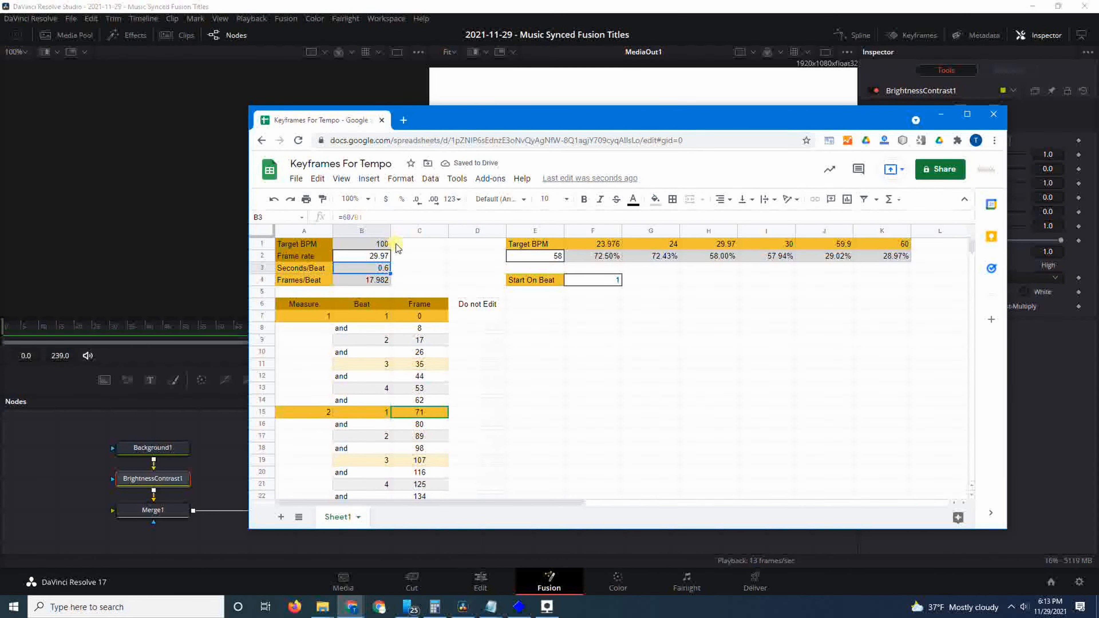
# - Try frame rates of 60 and 59.9 in cell B2 to recalculate the beat frames
pyautogui.click(385, 257)
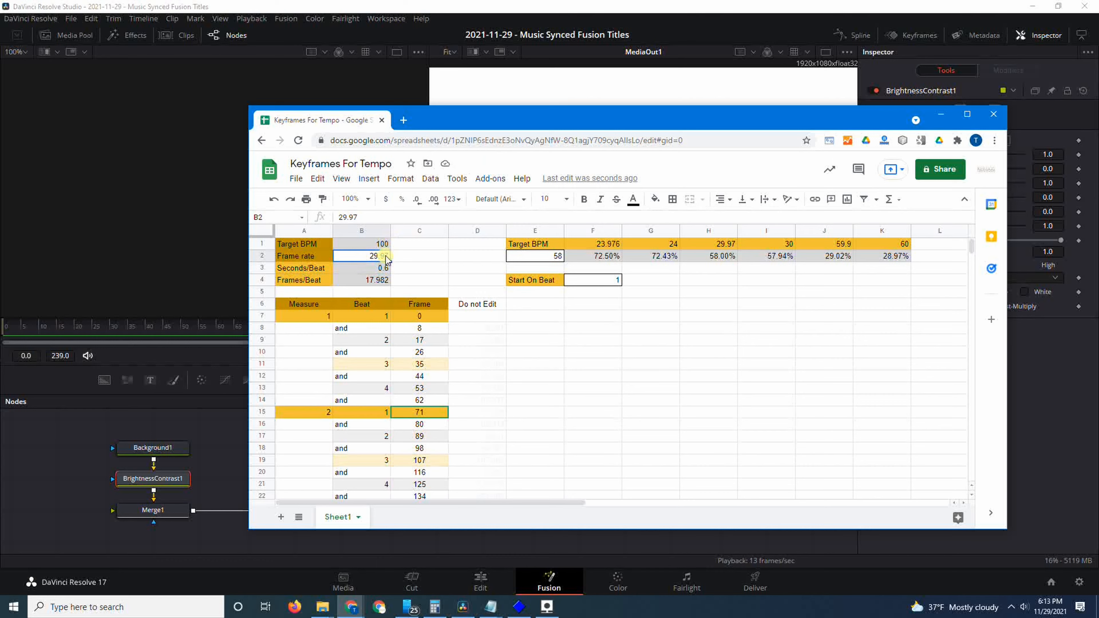
pyautogui.write('60')
pyautogui.press('Return')
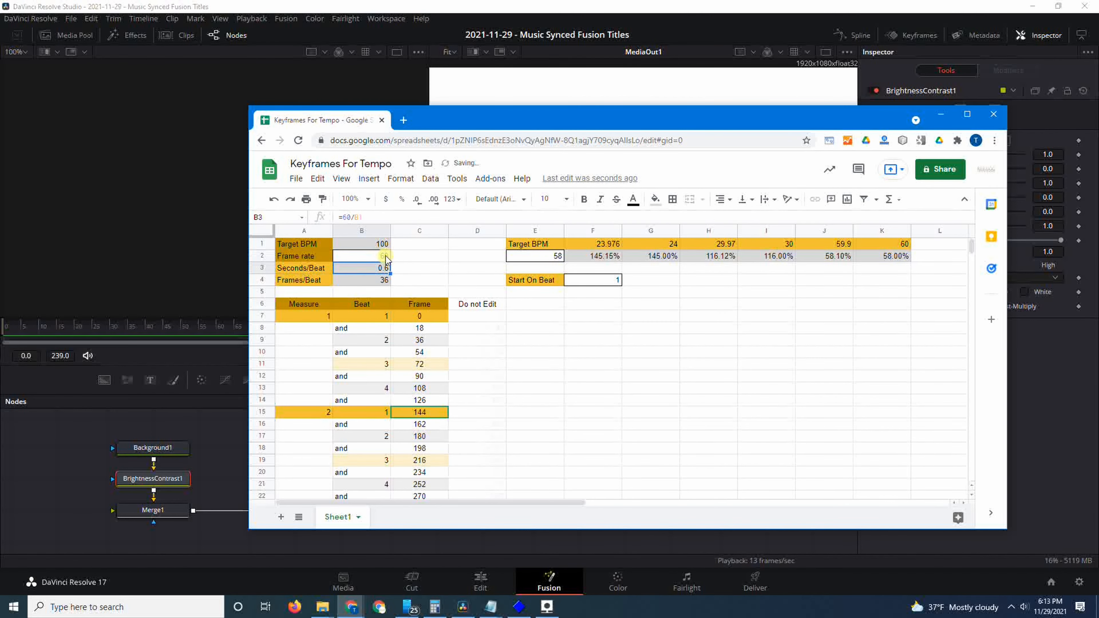
pyautogui.click(385, 257)
pyautogui.write('59.9')
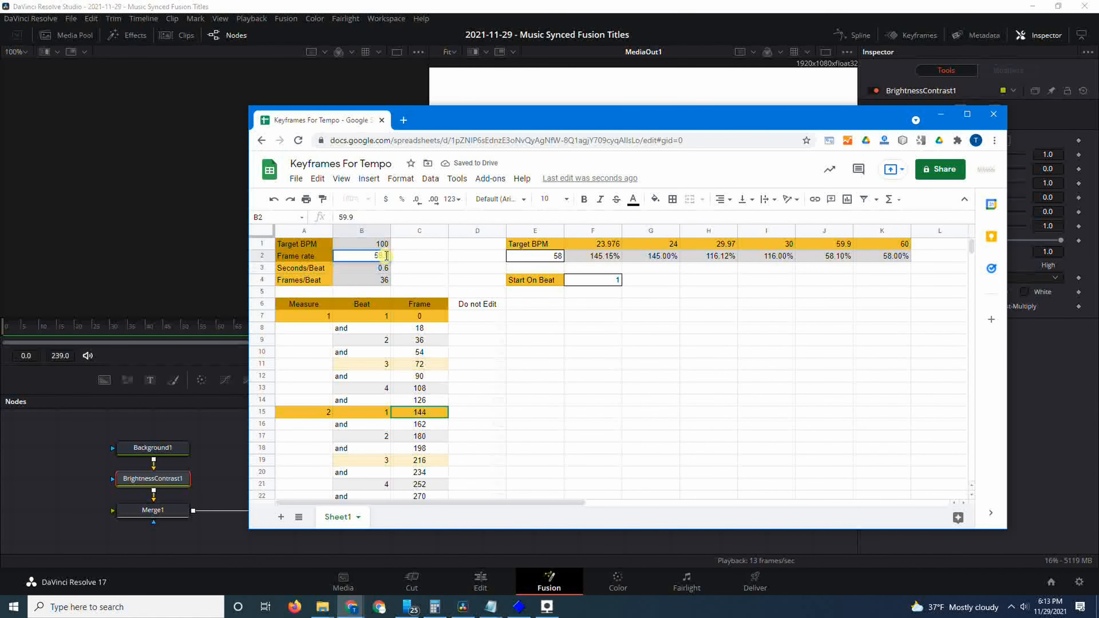
pyautogui.press('Return')
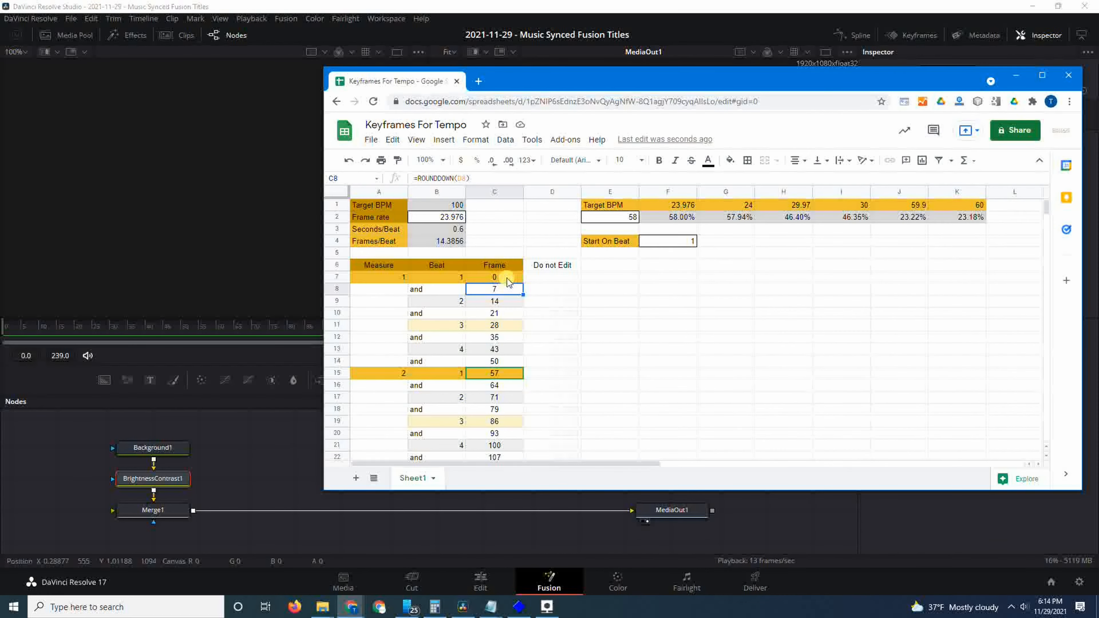
# - Look up the frame numbers for measure 1, beat 1 and the "and" that follows it
pyautogui.click(551, 277)
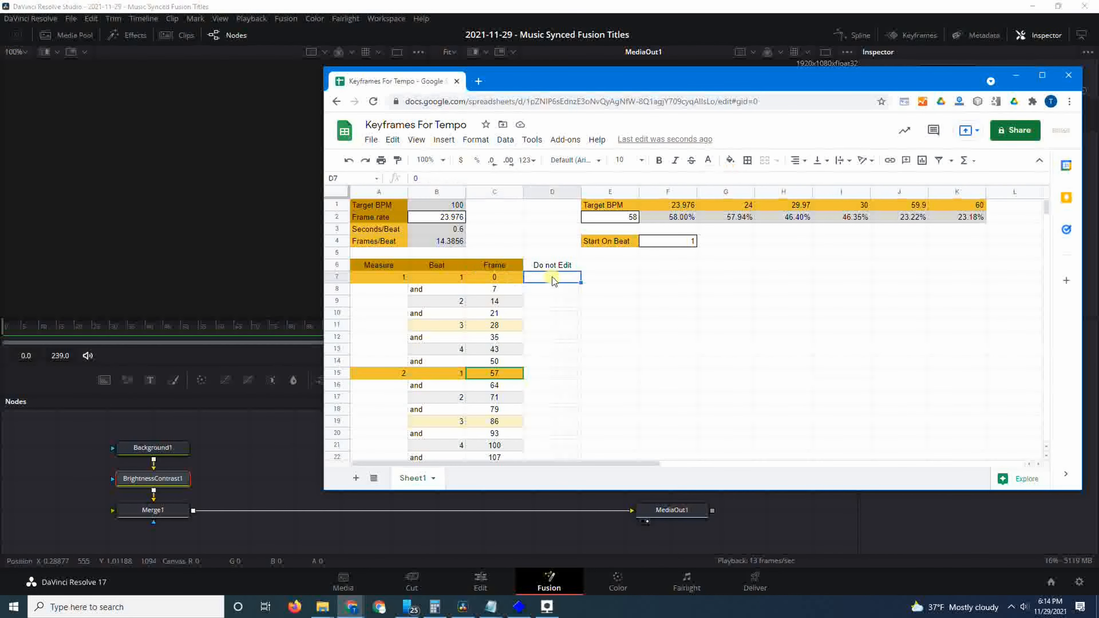
pyautogui.click(648, 266)
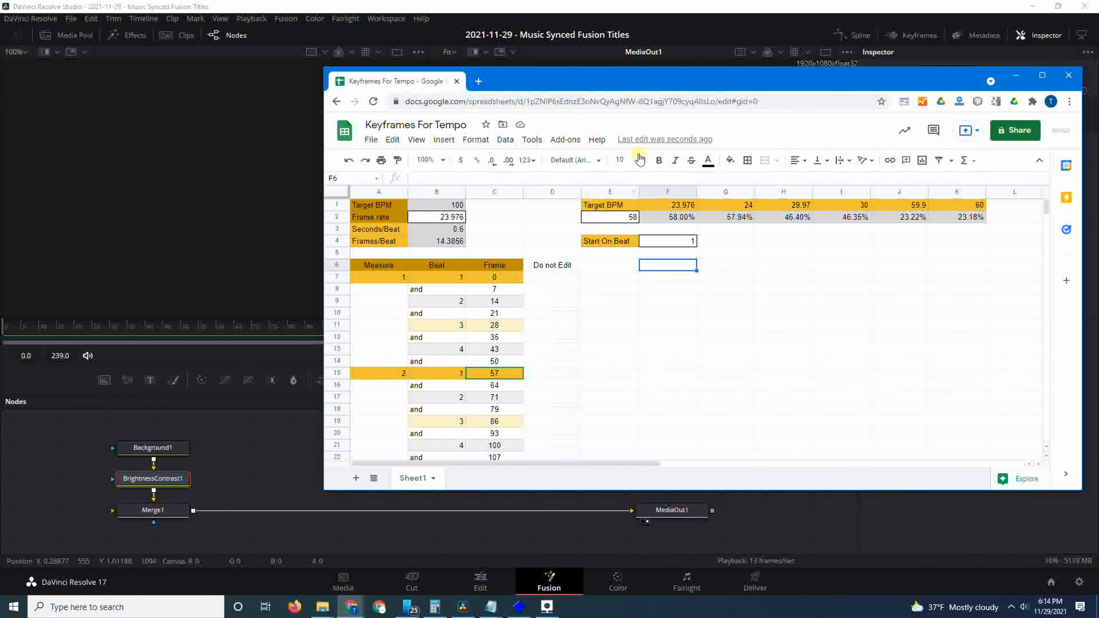
pyautogui.moveTo(626, 87)
pyautogui.mouseDown()
pyautogui.moveTo(605, 94)
pyautogui.moveTo(627, 94)
pyautogui.mouseUp()
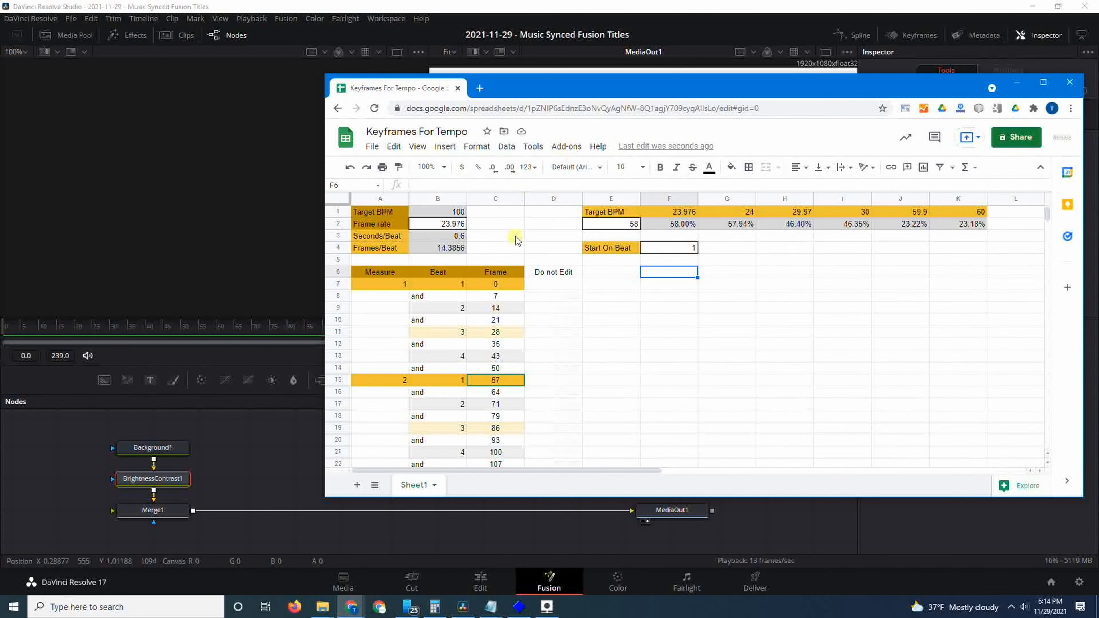
pyautogui.click(502, 287)
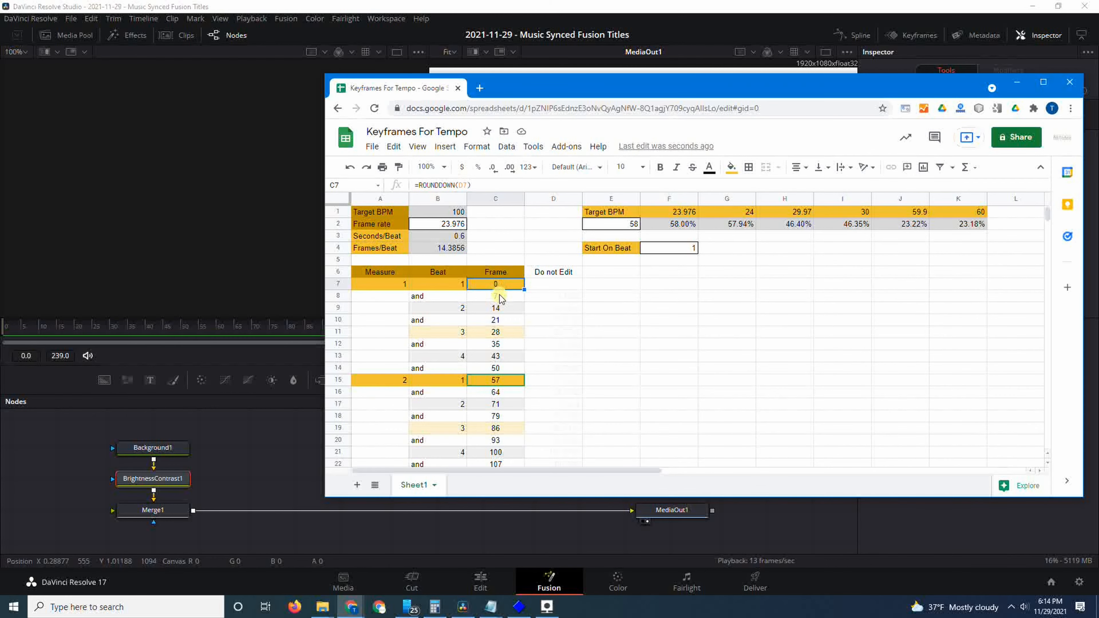
pyautogui.click(500, 299)
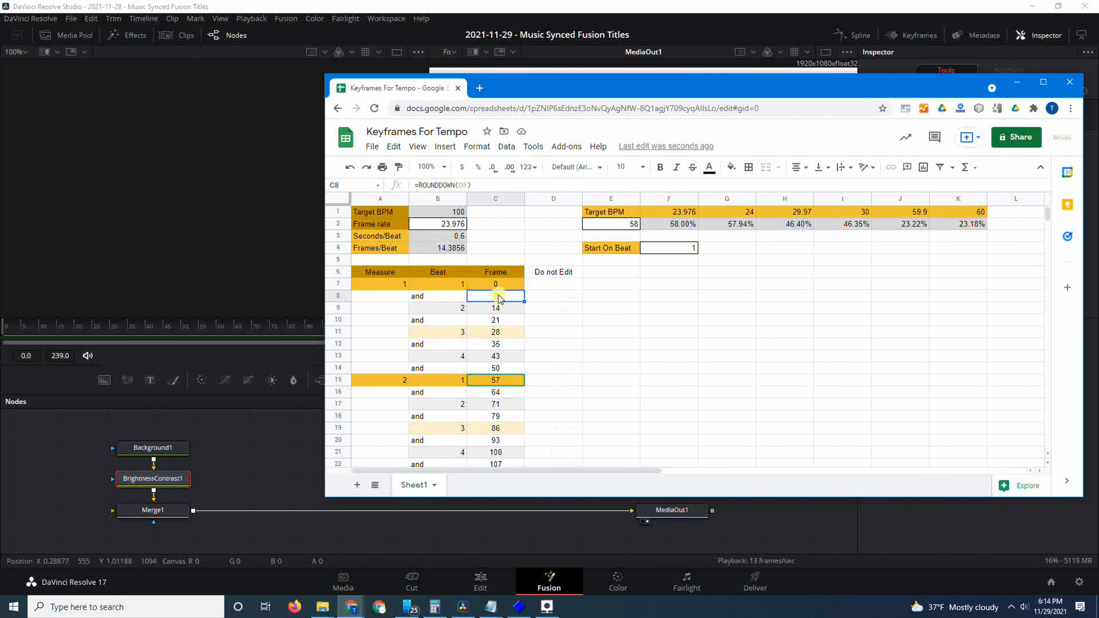
# - Switch to DaVinci Resolve and add a Brightness keyframe to the BrightnessContrast1 node at frame 7
pyautogui.click(418, 6)
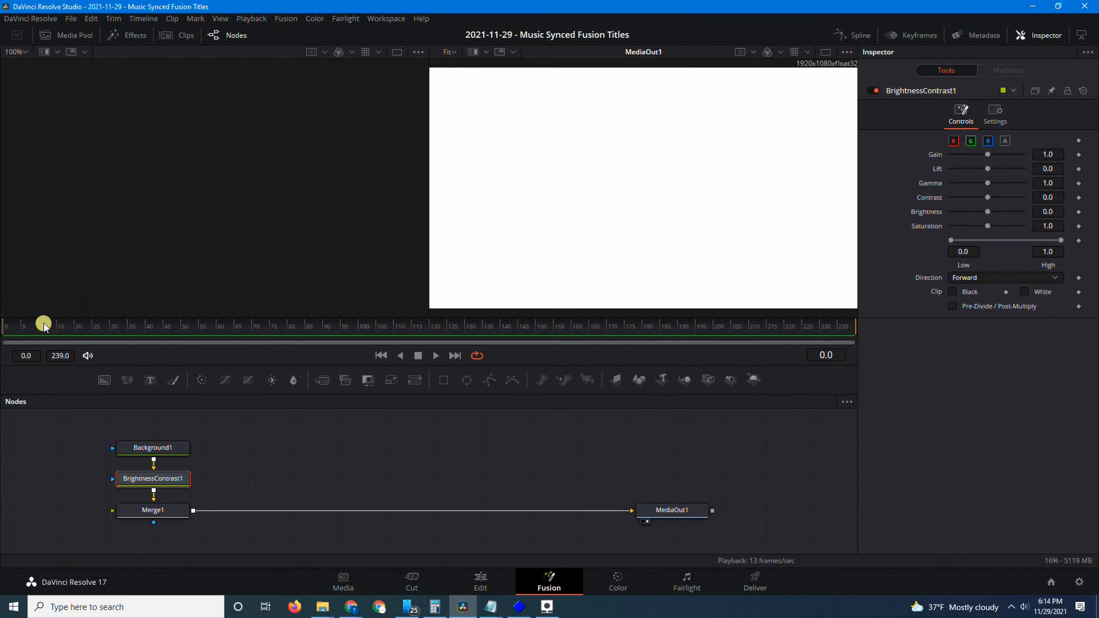
pyautogui.moveTo(44, 325); pyautogui.dragTo(29, 327)
pyautogui.click(826, 356)
pyautogui.click(1080, 213)
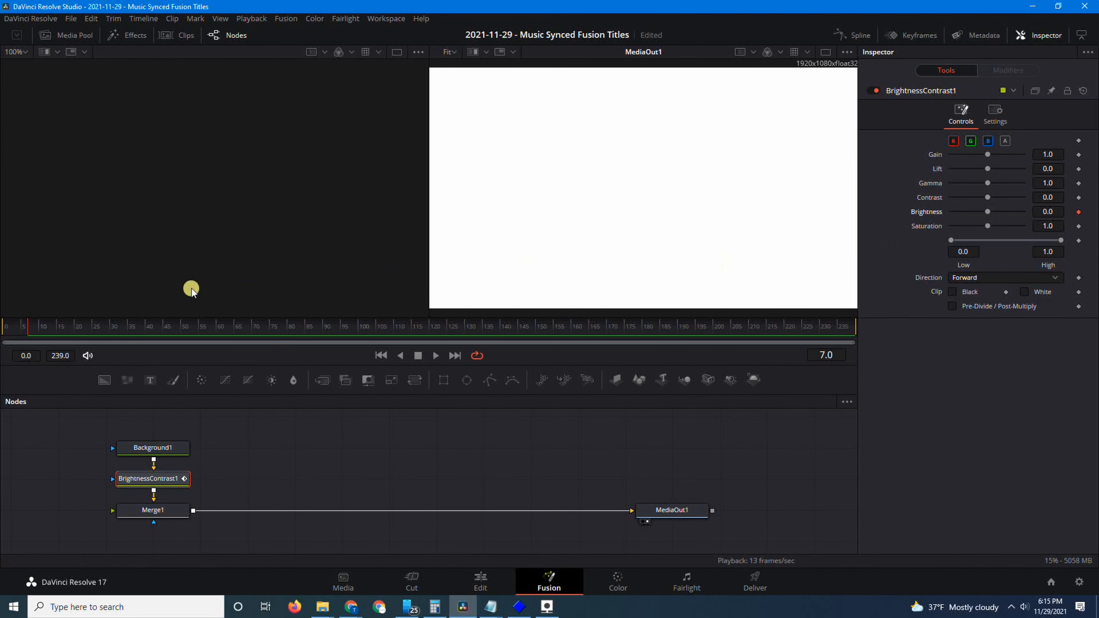
# - Keyframe the BrightnessContrast1 Brightness at frame 0 with a value of -1.0
pyautogui.moveTo(25, 331); pyautogui.dragTo(2, 331)
pyautogui.click(1078, 212)
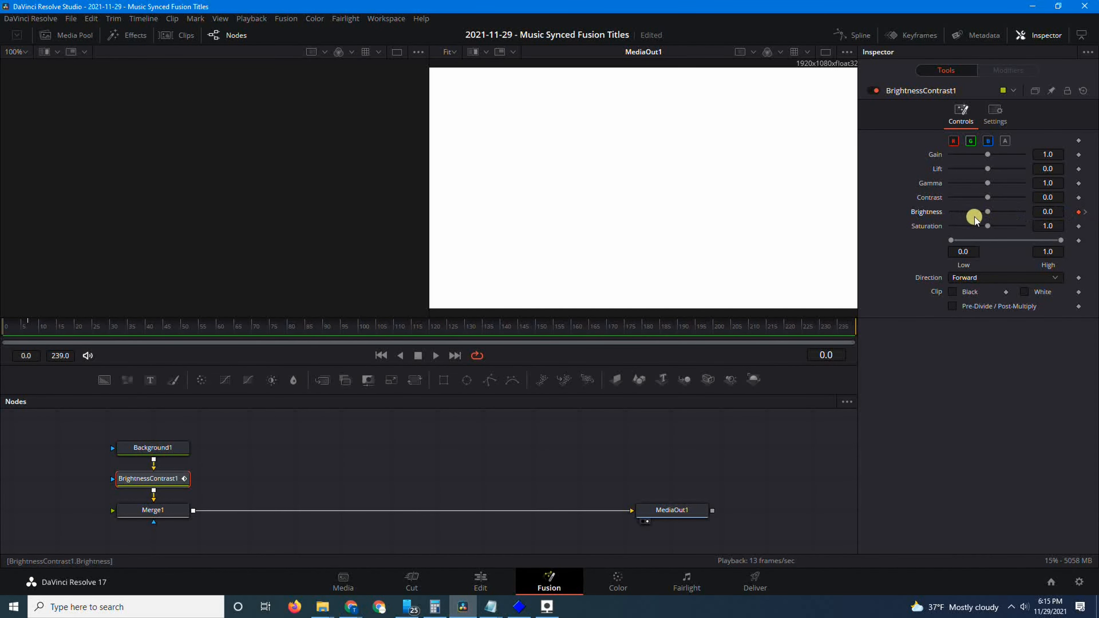
pyautogui.moveTo(986, 212); pyautogui.dragTo(941, 221)
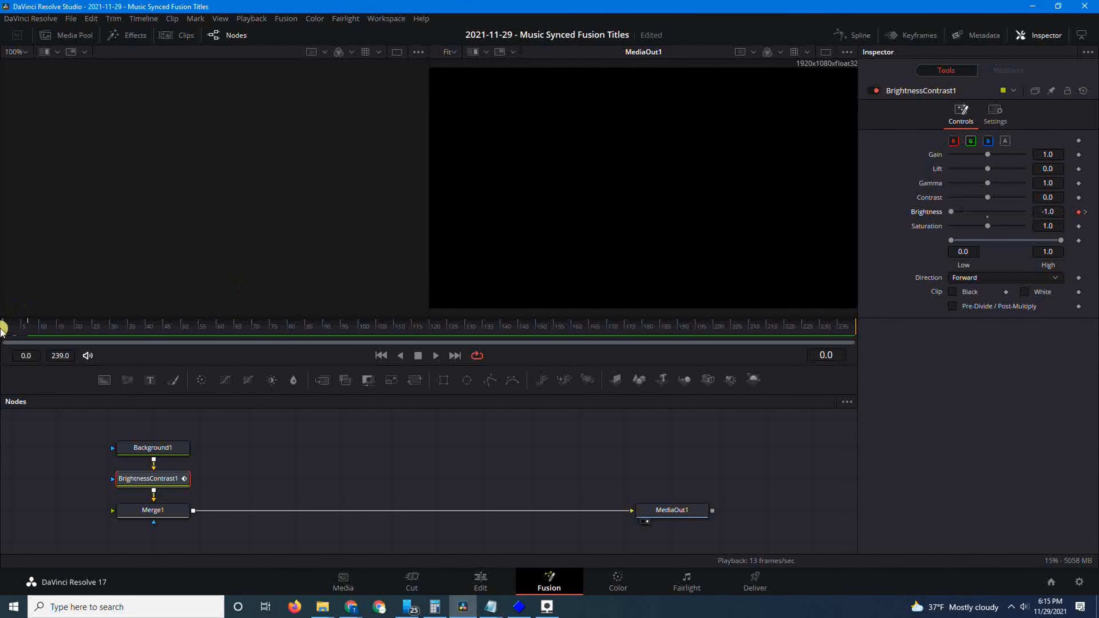
# - Play back the background's brightness fade from frame 0
pyautogui.press('space')
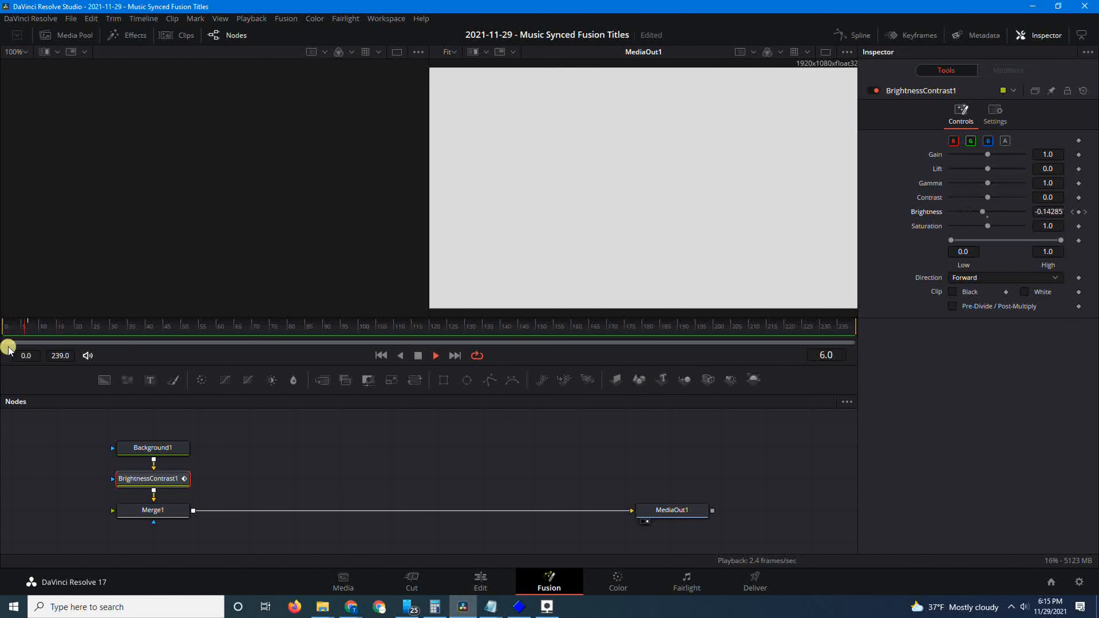
pyautogui.press('space')
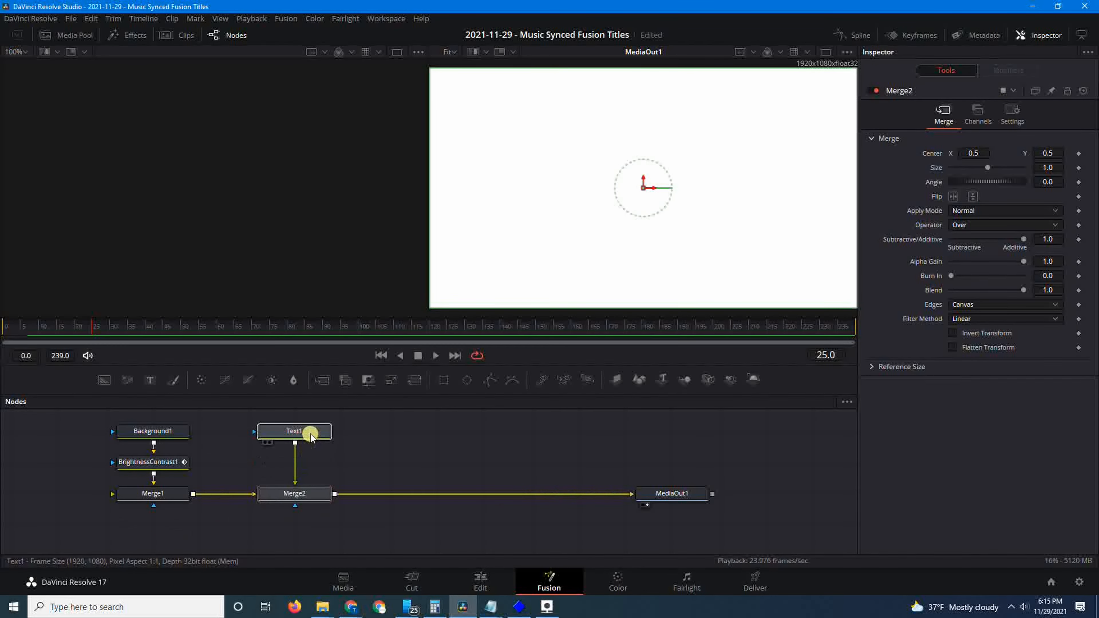
# - Enter "This Is The Title Here" as the text of the Text1 node
pyautogui.click(311, 434)
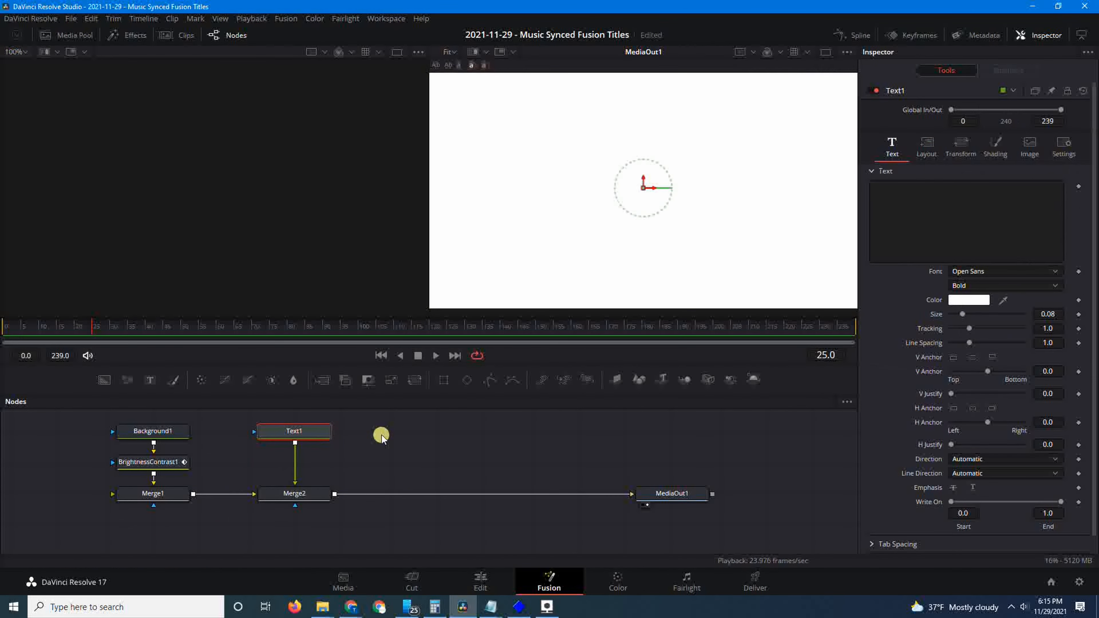
pyautogui.click(938, 217)
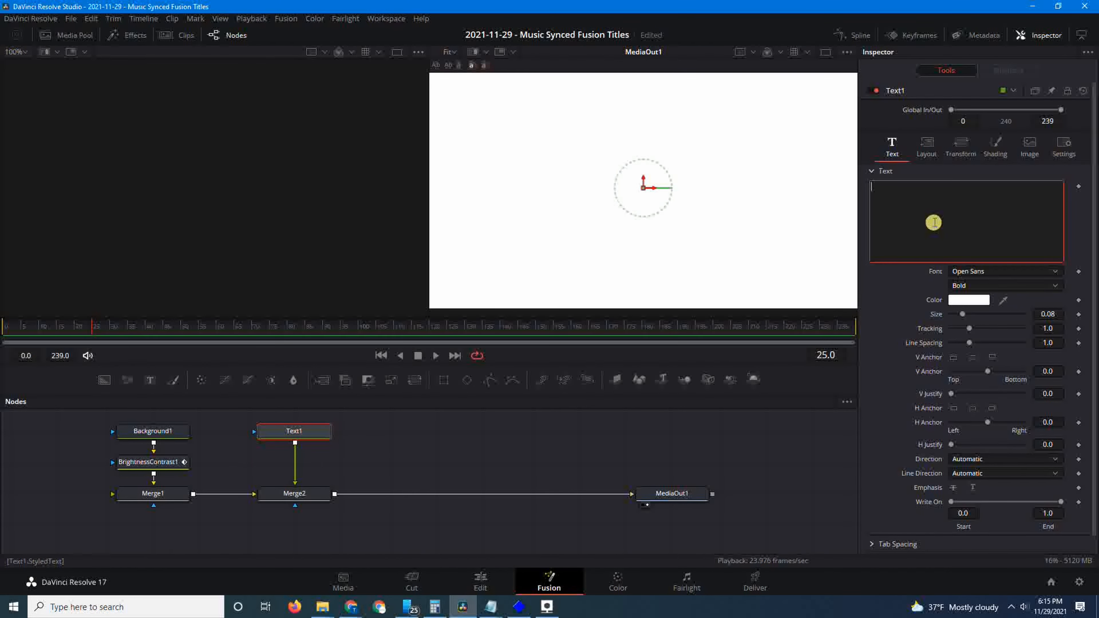
pyautogui.write('T')
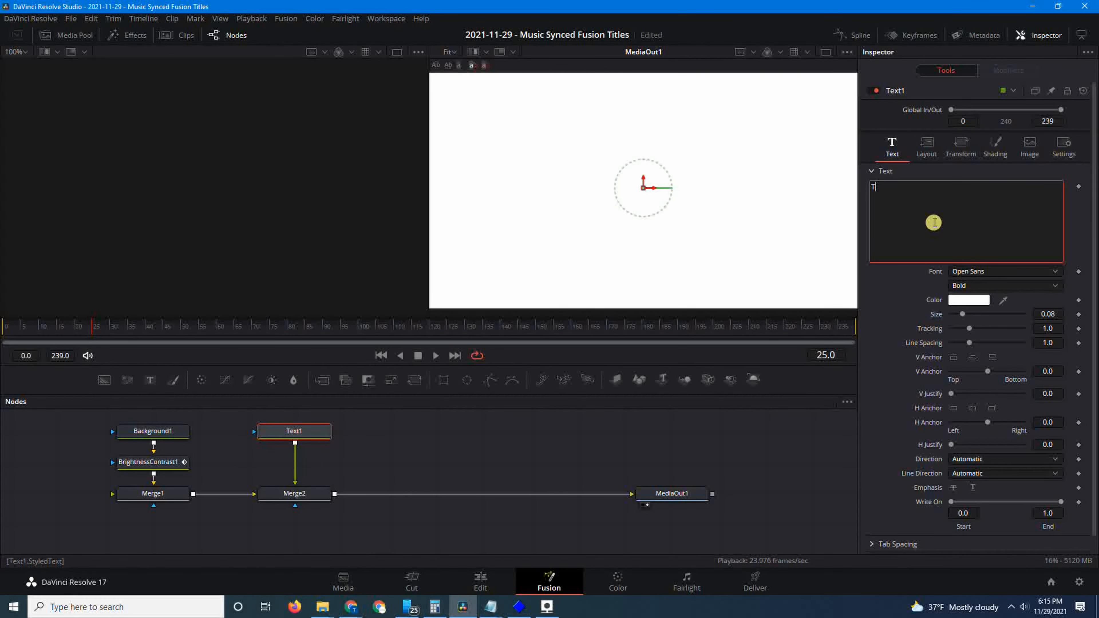
pyautogui.write('This Is The Title Here')
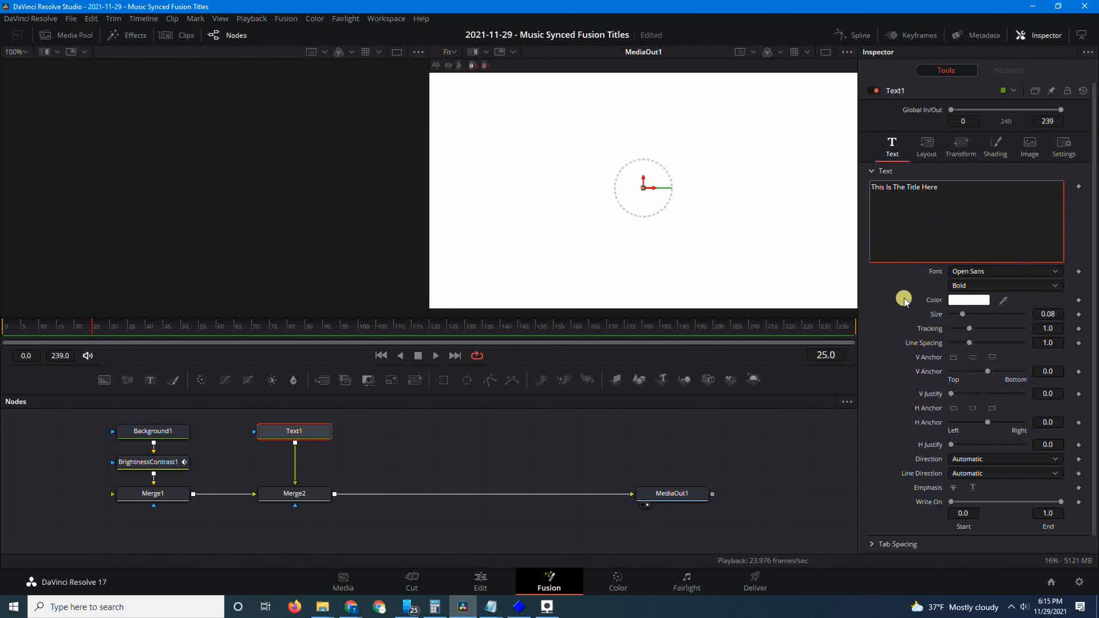
# - Colour the title text a near-black grey and enlarge its size to about 0.1016
pyautogui.click(983, 300)
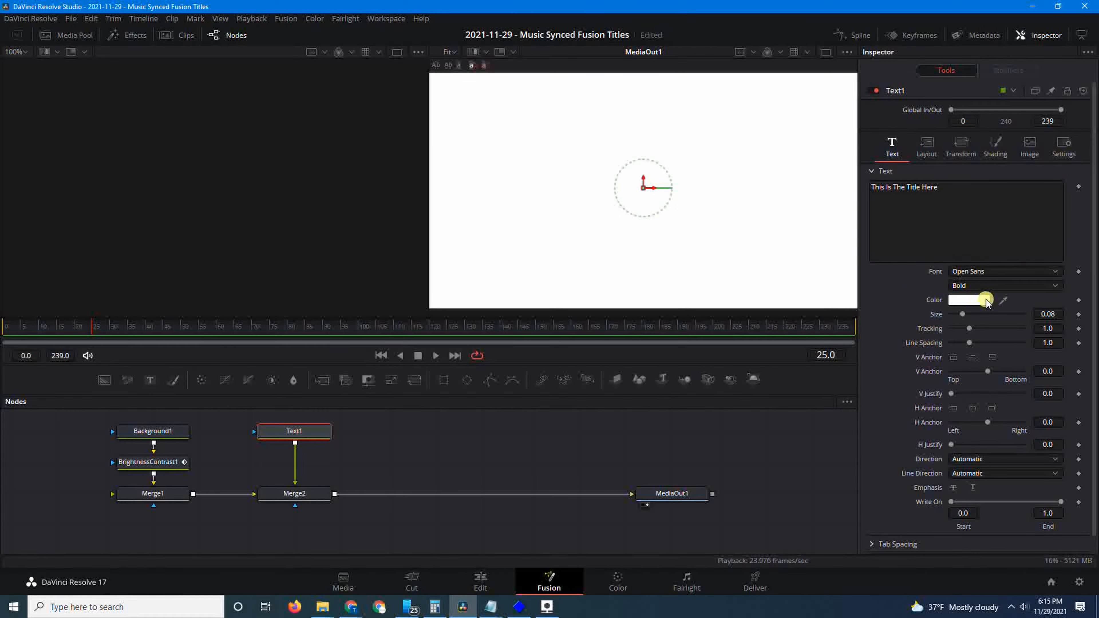
pyautogui.moveTo(674, 297); pyautogui.dragTo(678, 304)
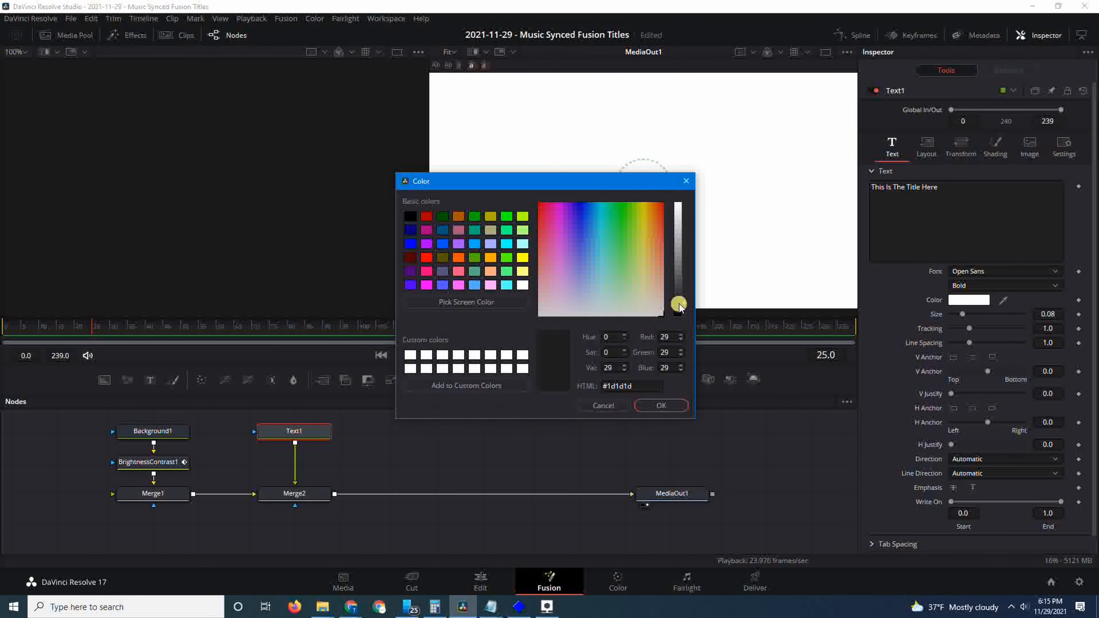
pyautogui.click(662, 405)
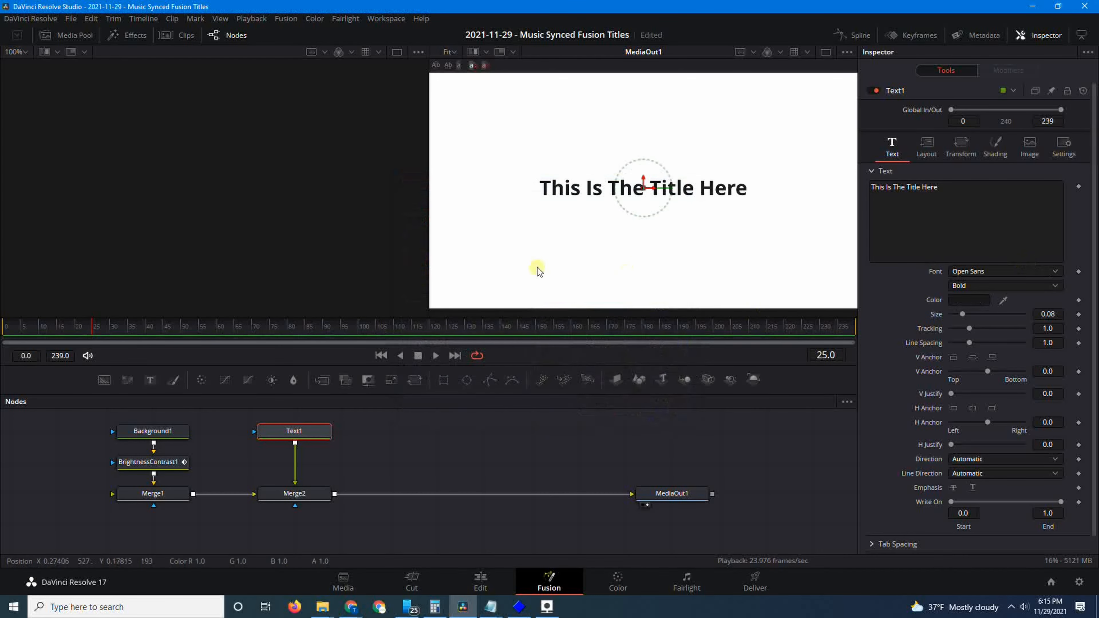
pyautogui.moveTo(1044, 317); pyautogui.dragTo(611, 297)
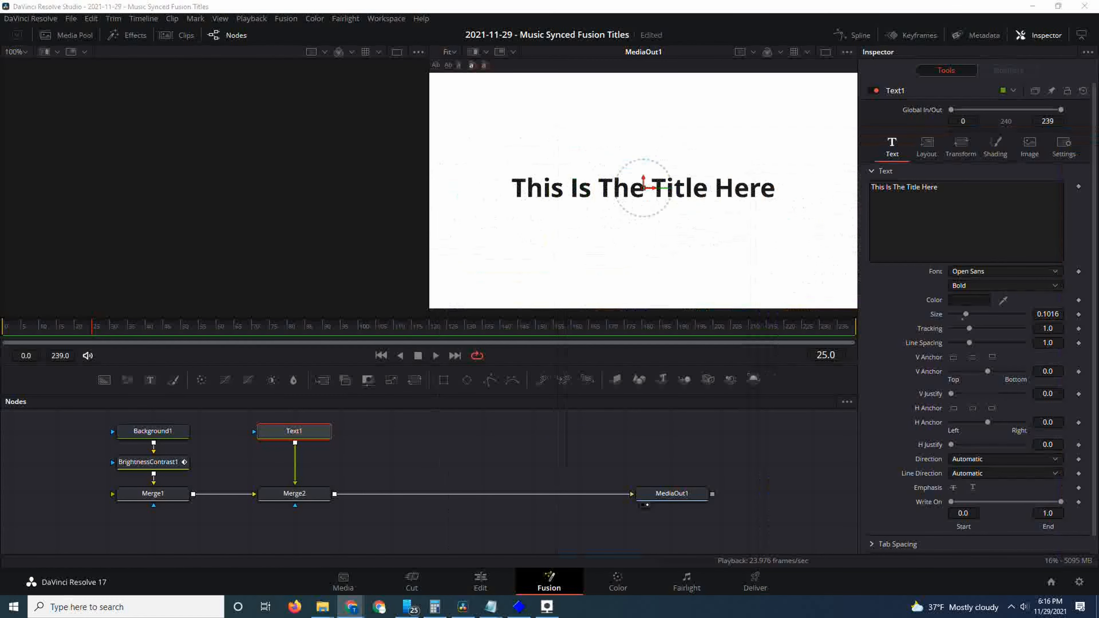
# - Switch to the tempo spreadsheet and look up the frame numbers for beats 2 and 3 of measure 1
pyautogui.click(330, 445)
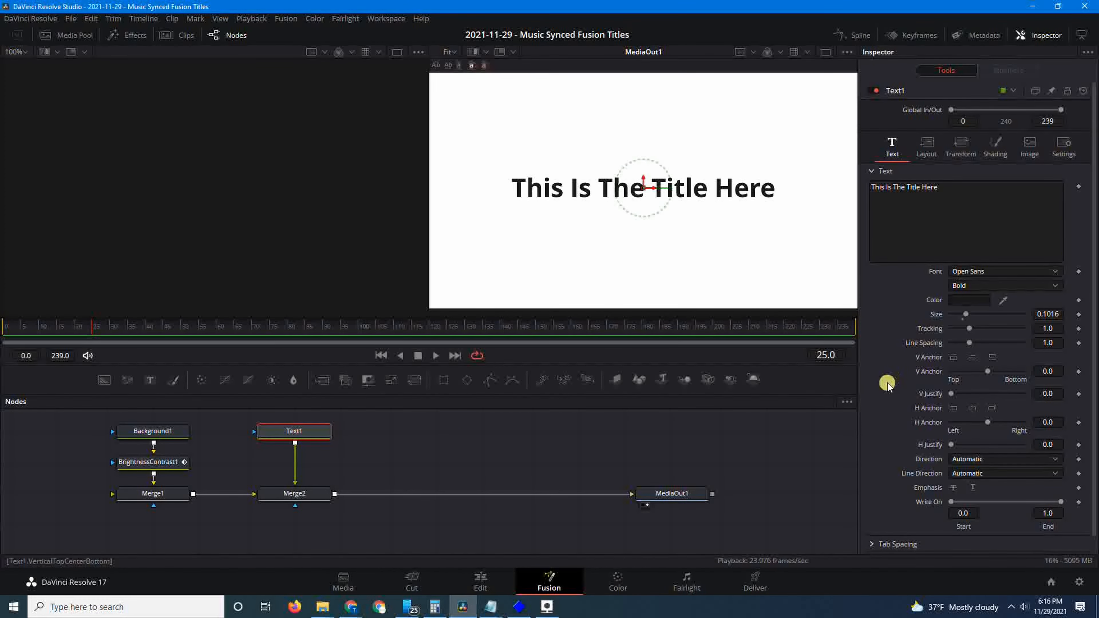
pyautogui.moveTo(1098, 72); pyautogui.dragTo(634, 121)
pyautogui.click(453, 311)
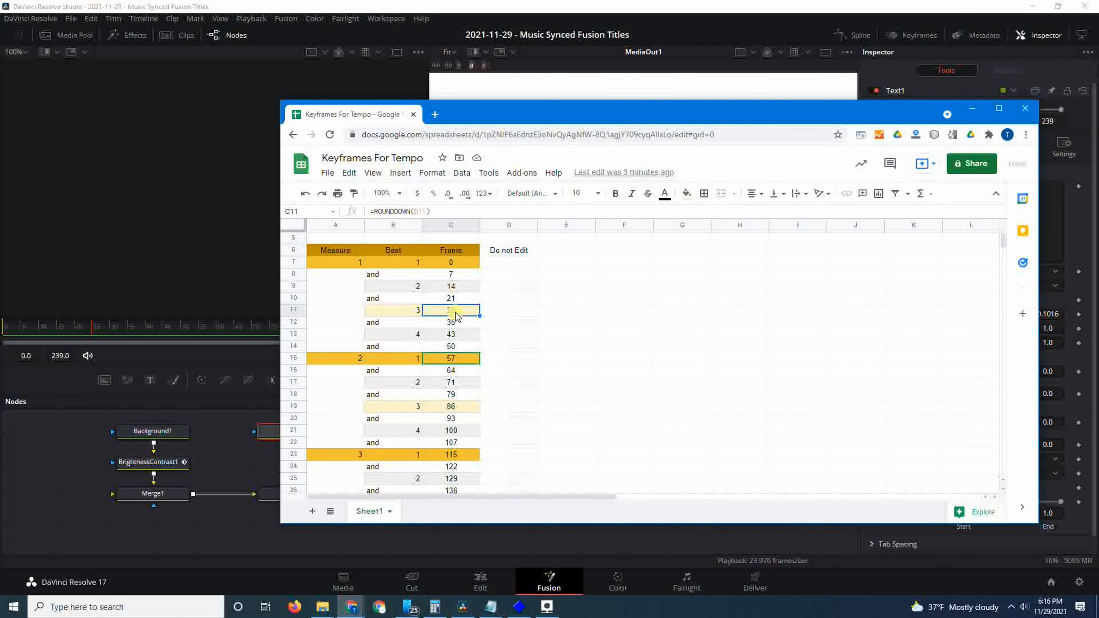
pyautogui.click(458, 287)
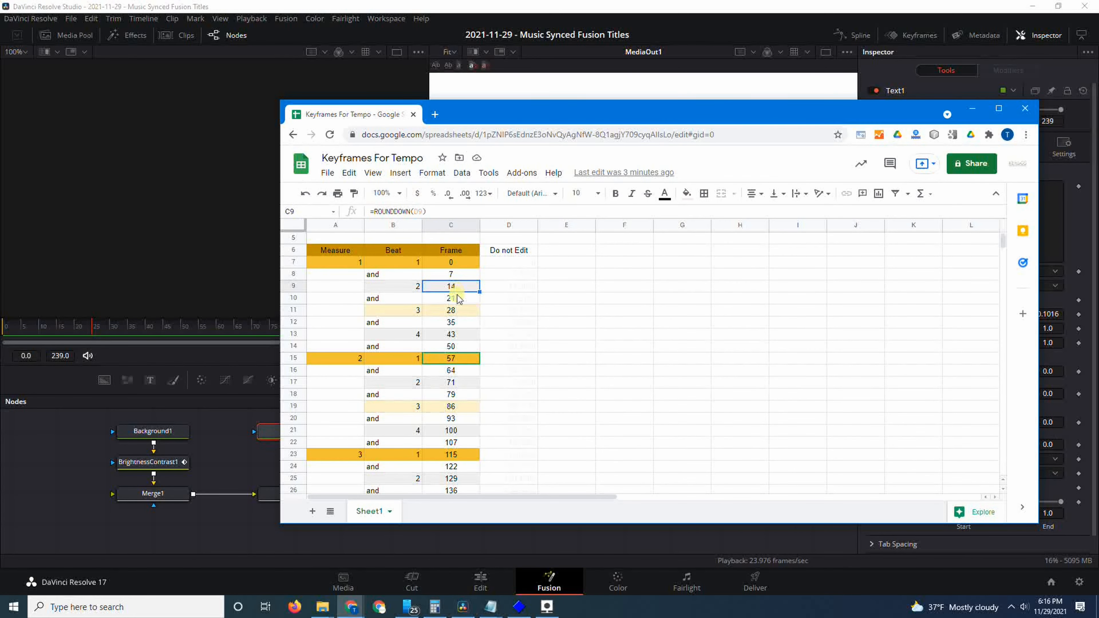
pyautogui.click(453, 311)
# - Switch to DaVinci Resolve and keyframe the Text1 shading Opacity at frame 28 with a value of 1.0
pyautogui.click(550, 5)
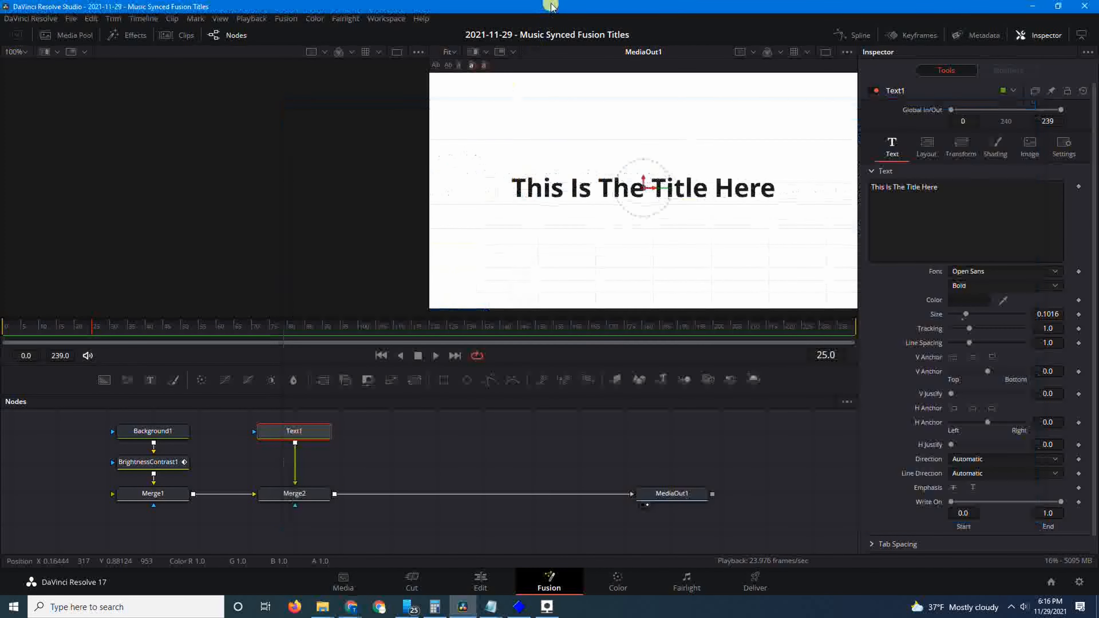
pyautogui.moveTo(168, 328); pyautogui.dragTo(98, 329)
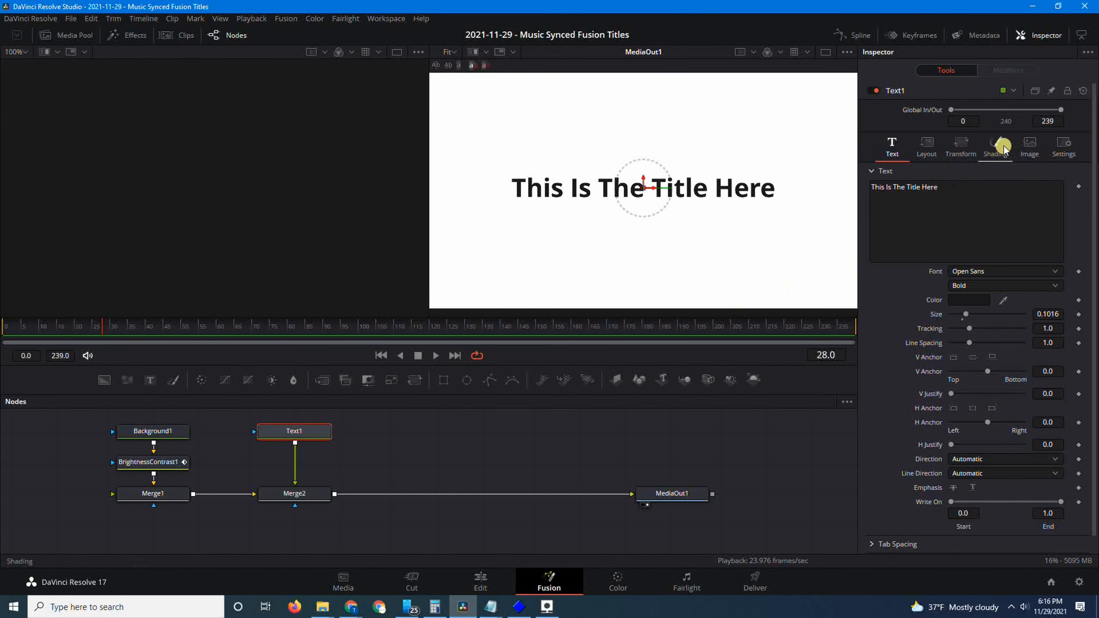
pyautogui.click(995, 146)
pyautogui.click(1078, 251)
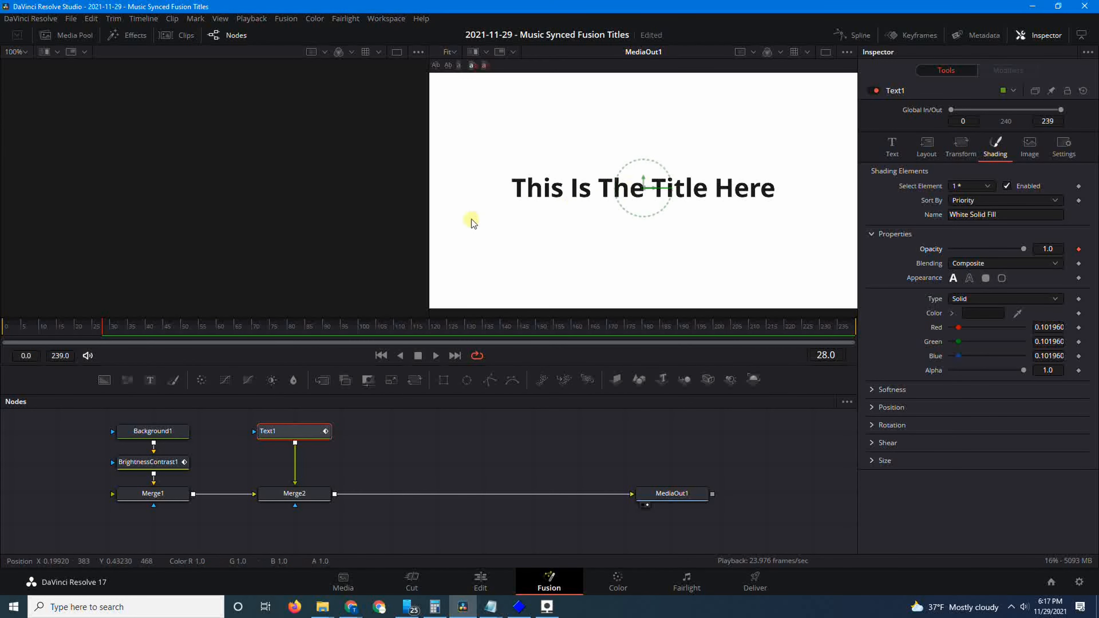
# - Add an Opacity keyframe for Text1 at frame 14 and play the title animation from the start
pyautogui.click(63, 328)
pyautogui.moveTo(63, 330); pyautogui.dragTo(57, 331)
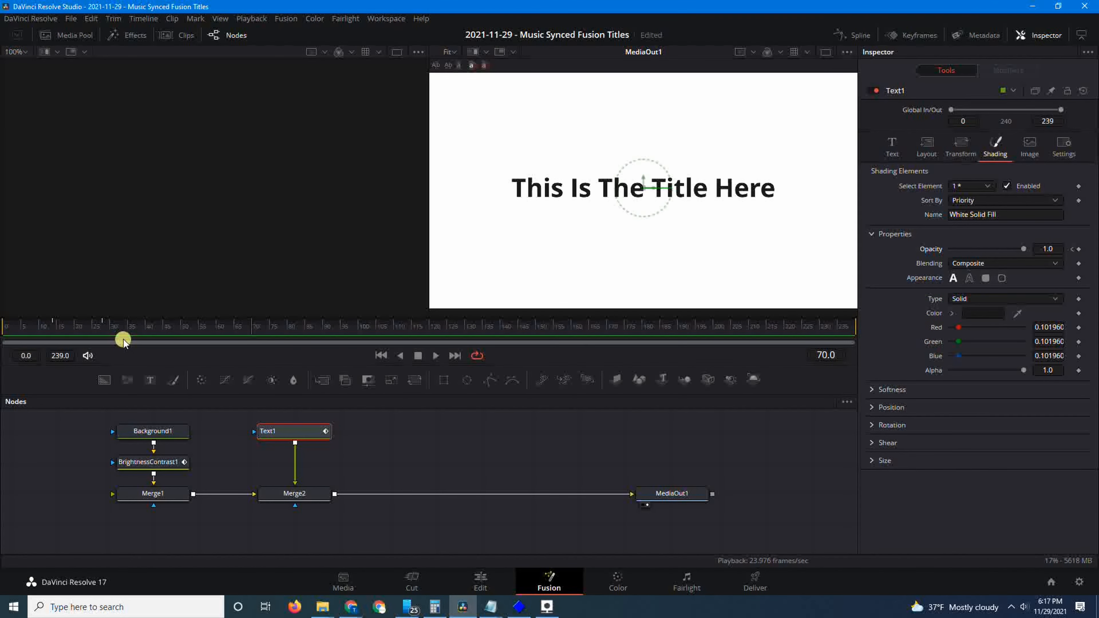
pyautogui.moveTo(44, 322); pyautogui.dragTo(1, 329)
pyautogui.press('space')
pyautogui.press('space')
# - Add a second text node merged after Merge2 and arrange it and its merge beside the first title's nodes
pyautogui.click(299, 493)
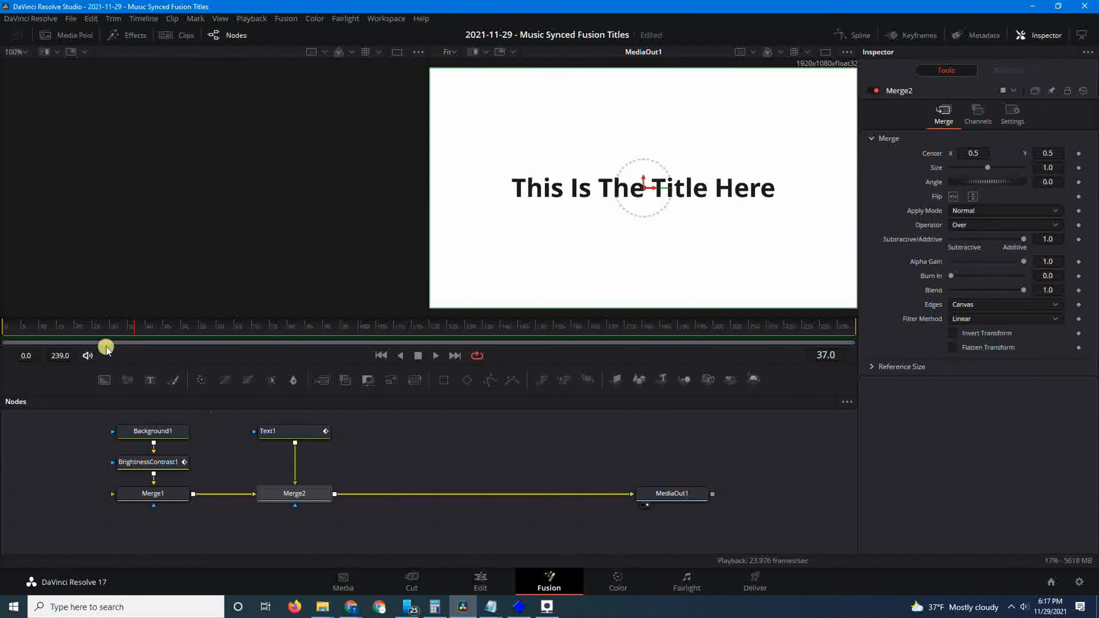
pyautogui.click(149, 380)
pyautogui.moveTo(356, 520); pyautogui.dragTo(412, 495)
pyautogui.moveTo(331, 529); pyautogui.dragTo(445, 439)
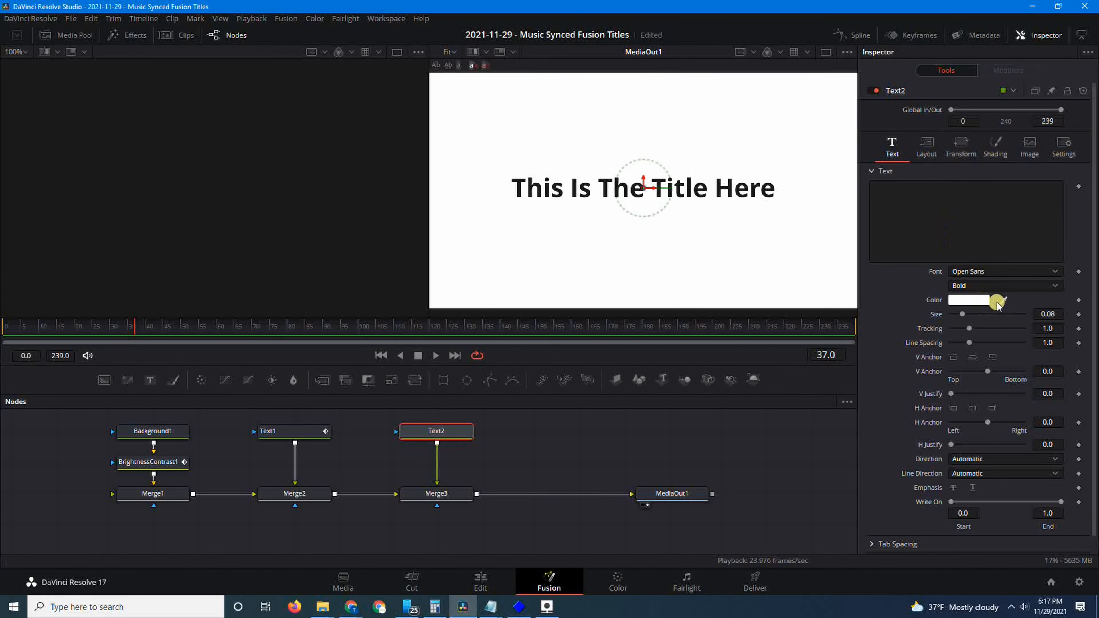
# - Set the Text2 colour to medium blue, #3d62a6
pyautogui.click(982, 300)
pyautogui.click(586, 246)
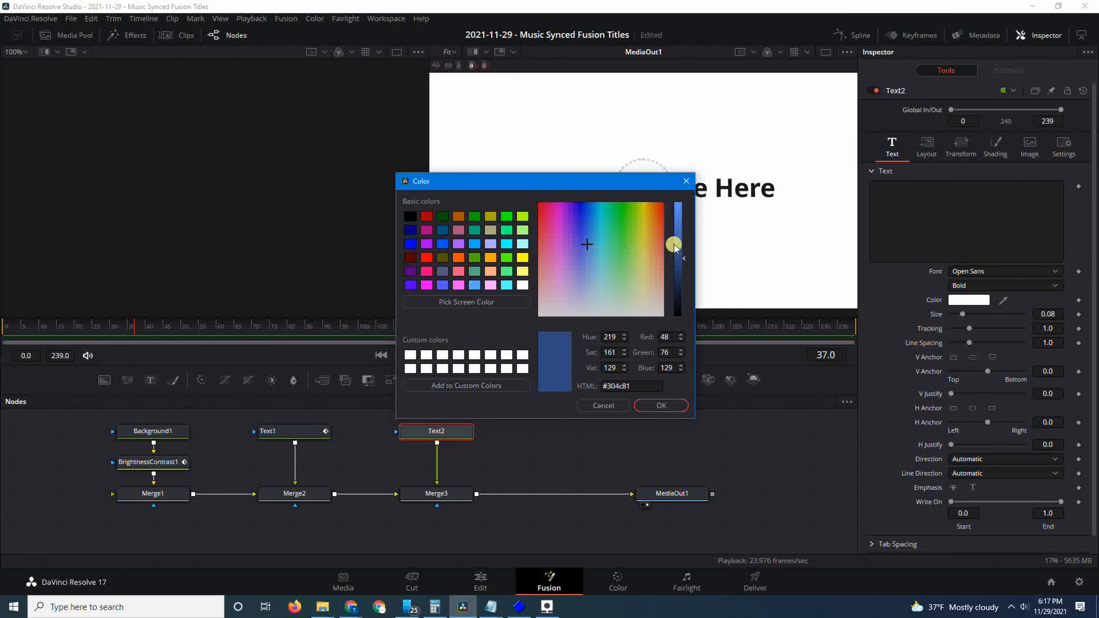
pyautogui.moveTo(676, 241); pyautogui.dragTo(682, 243)
pyautogui.click(684, 407)
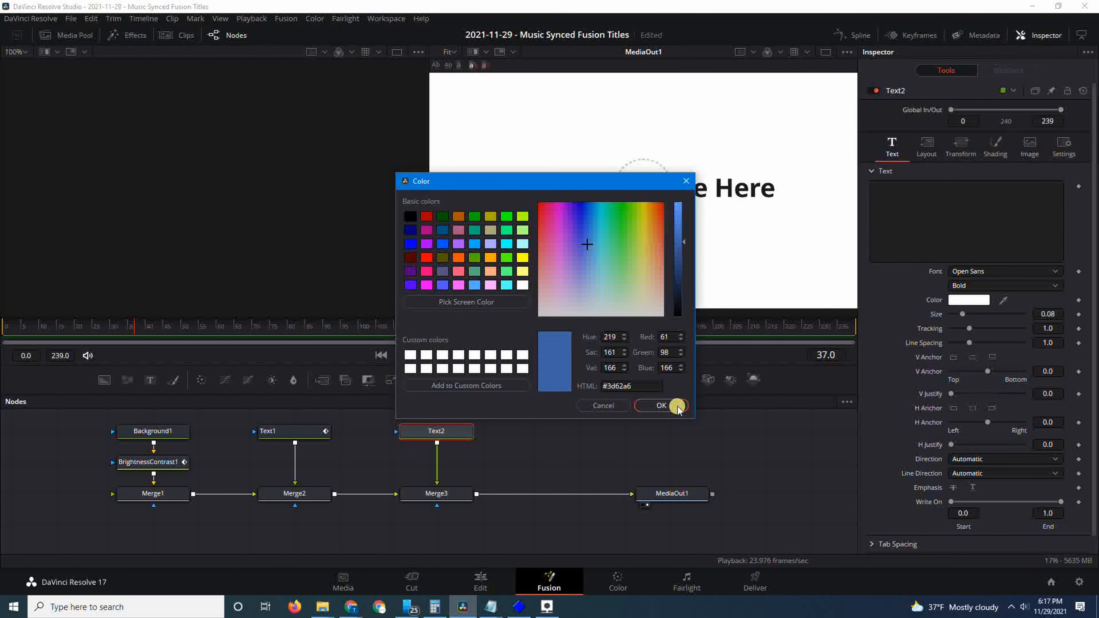
# - Enter "the subtitle of the above title is here" as the text of the Text2 node
pyautogui.click(890, 212)
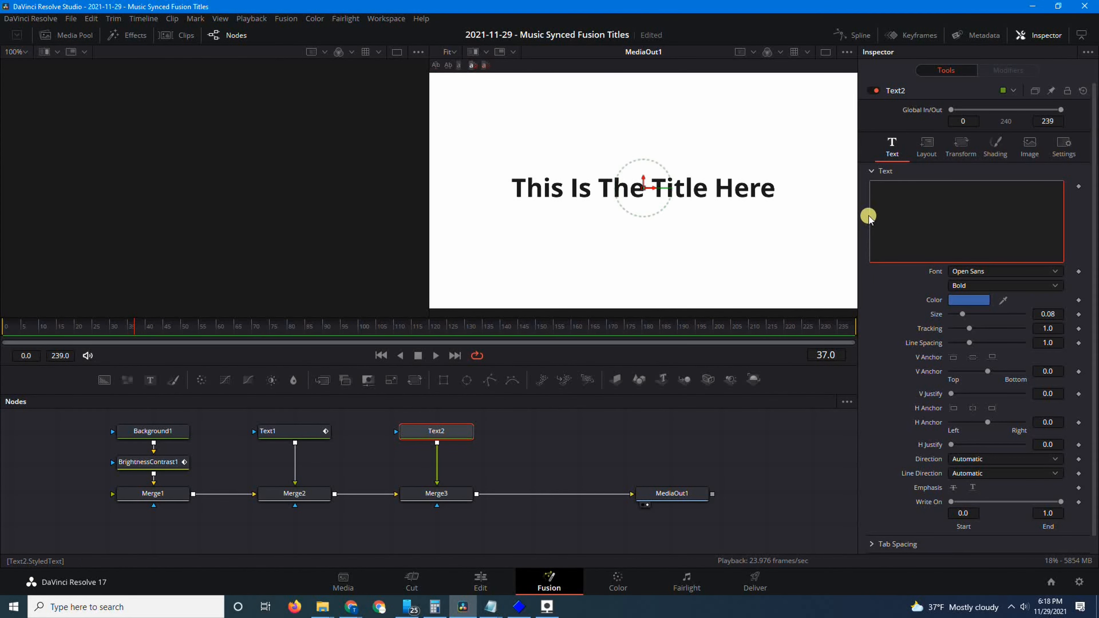
pyautogui.write('the s')
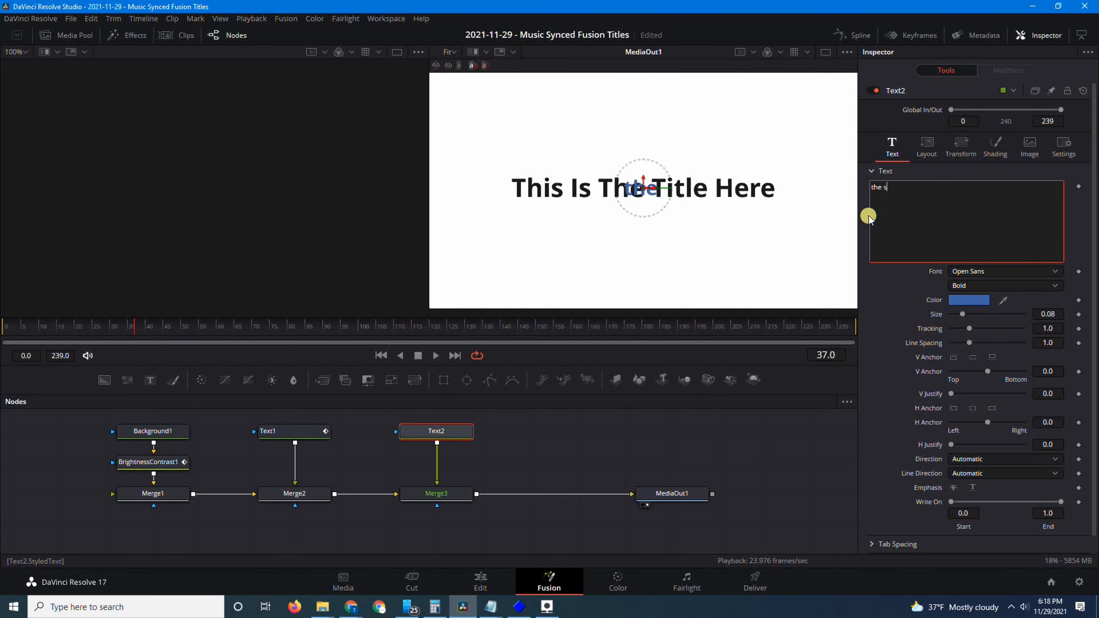
pyautogui.write('ub')
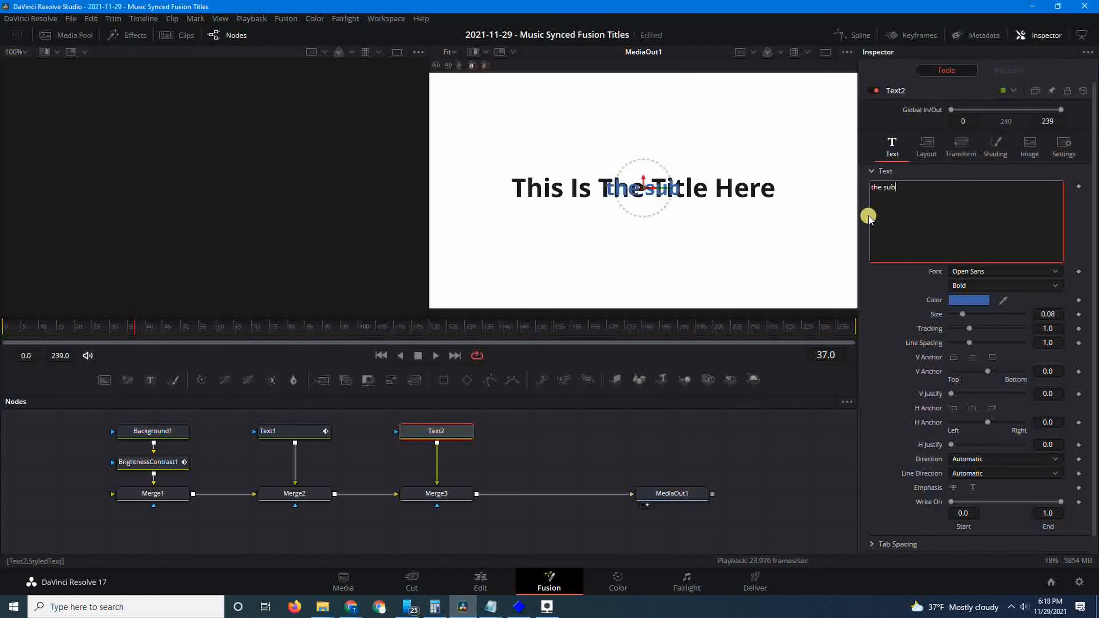
pyautogui.write('title of the')
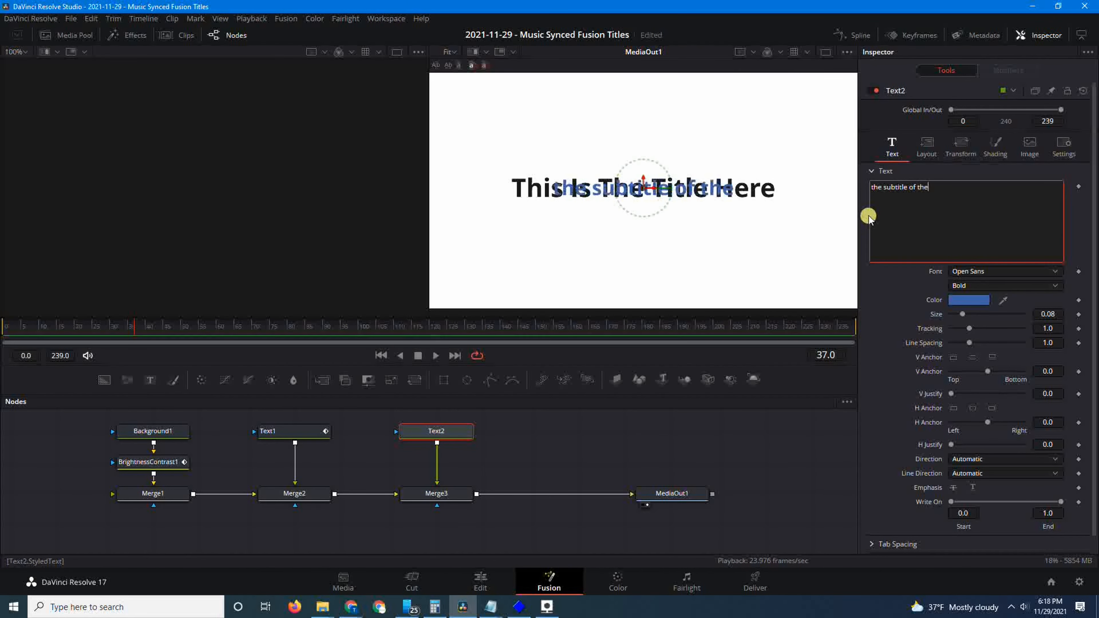
pyautogui.write(' above title is here')
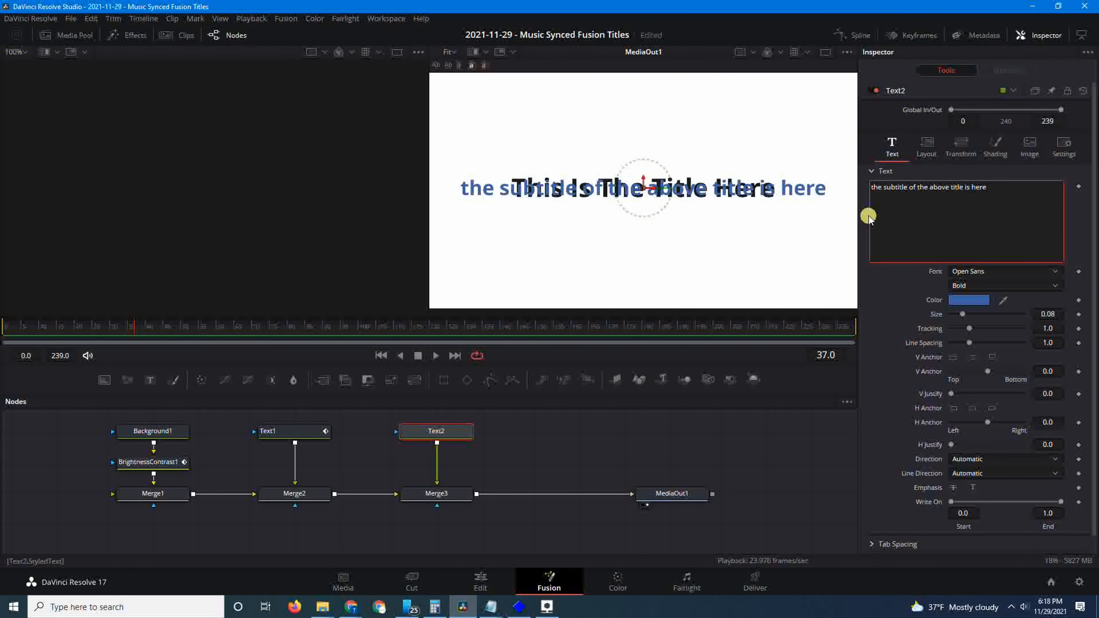
# - Move the subtitle below the title with Center Y at 0.399 and reduce its size to about 0.0523
pyautogui.click(928, 146)
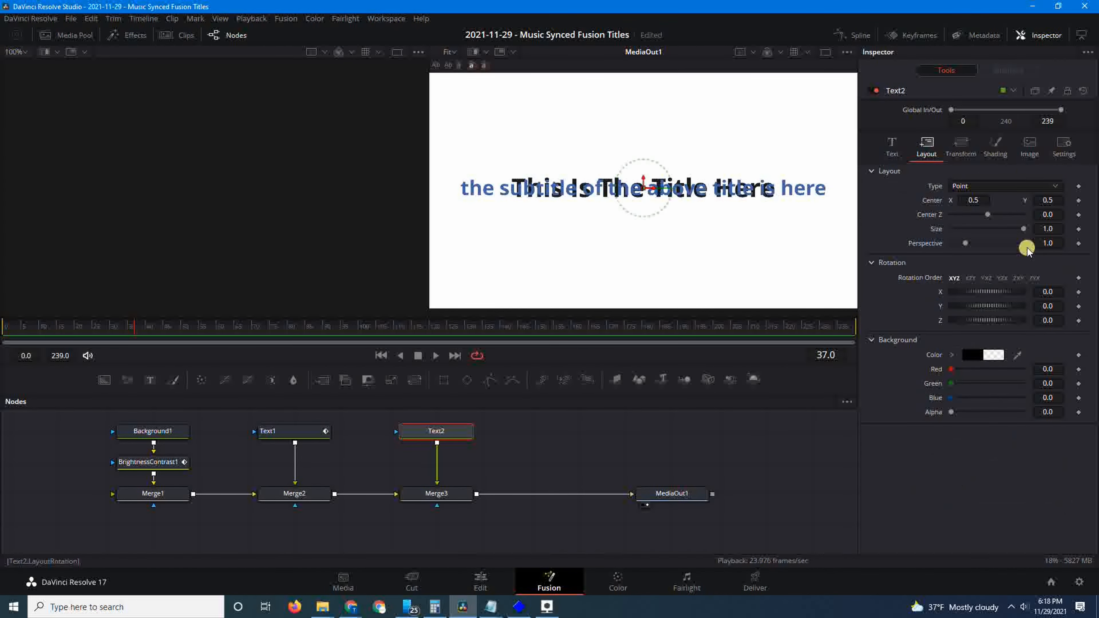
pyautogui.moveTo(1051, 199); pyautogui.dragTo(987, 182)
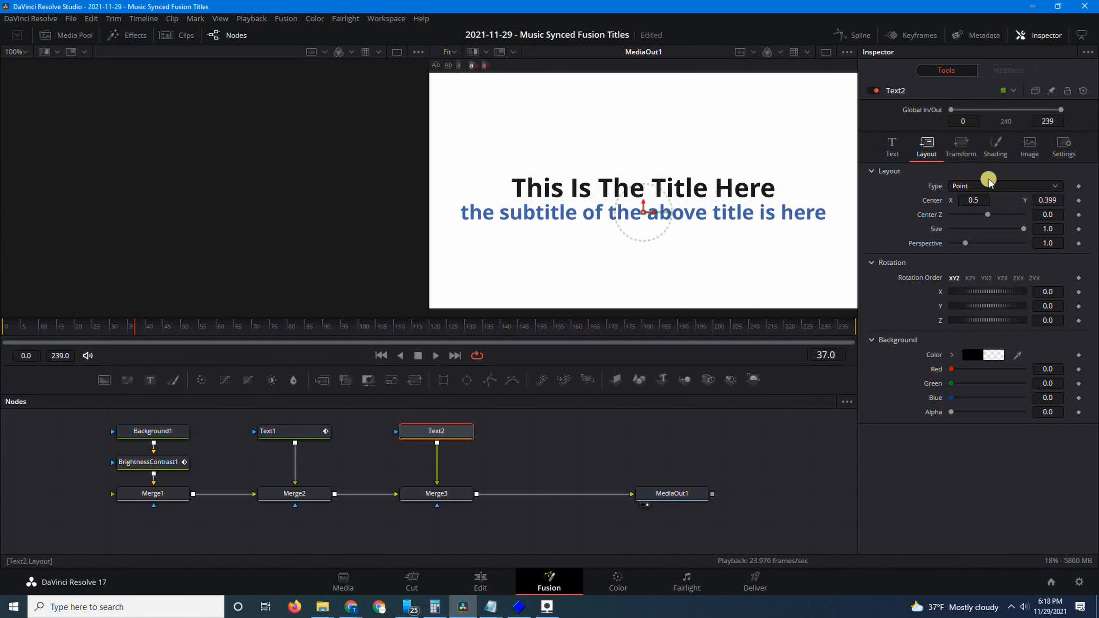
pyautogui.click(896, 152)
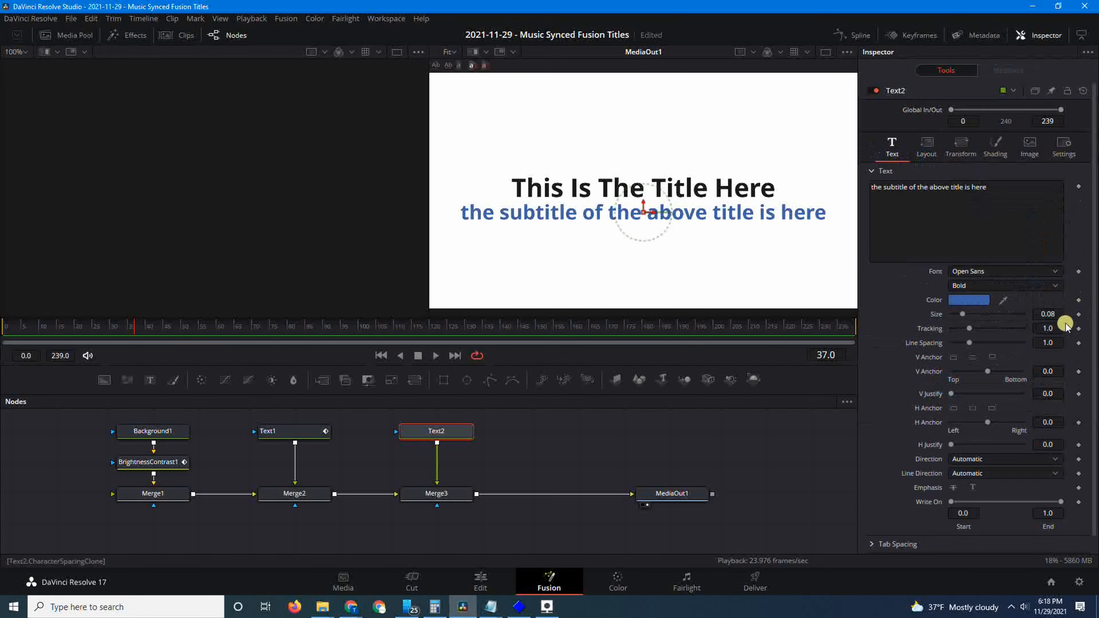
pyautogui.moveTo(1056, 311); pyautogui.dragTo(895, 319)
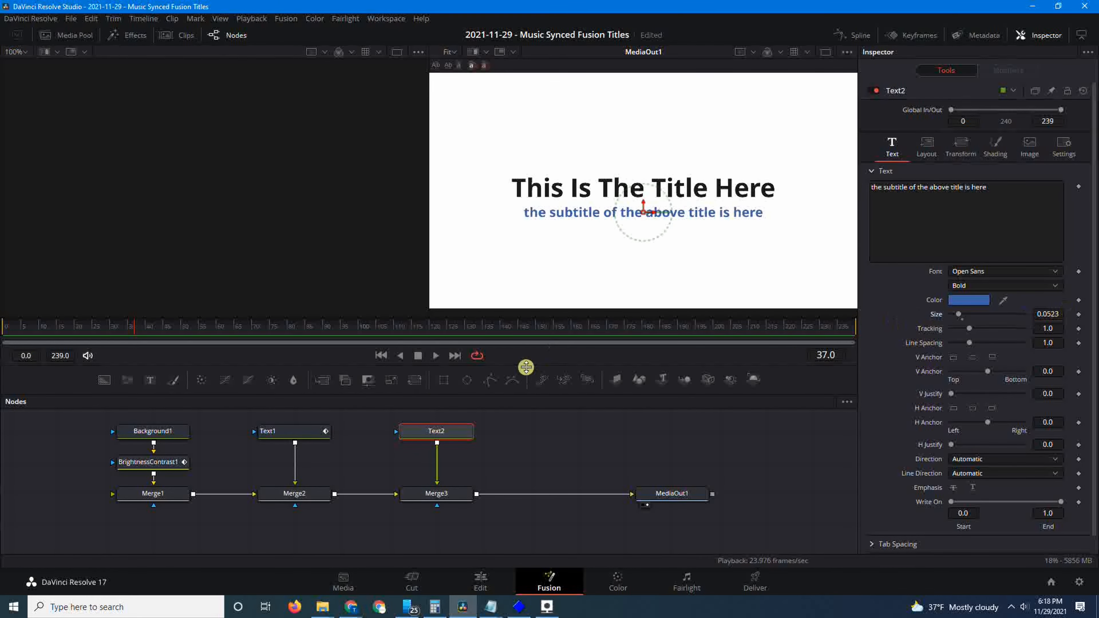
# - Select the Text2 node, then switch to the tempo spreadsheet and look up the frame for measure 2, beat 1
pyautogui.click(422, 500)
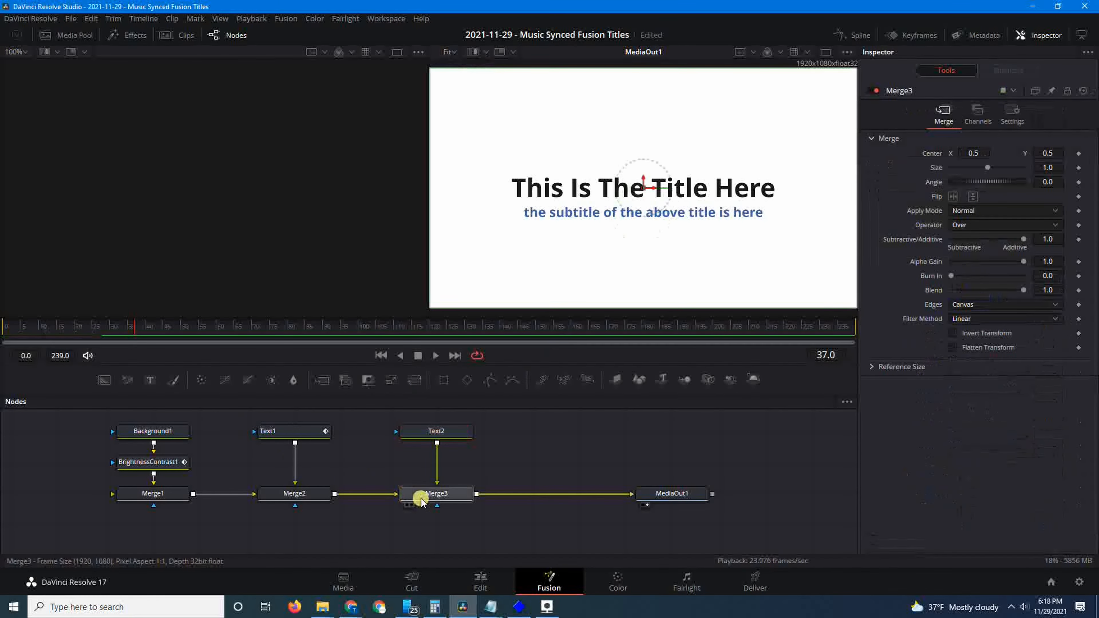
pyautogui.click(440, 428)
pyautogui.hotkey('alt', 'Tab')
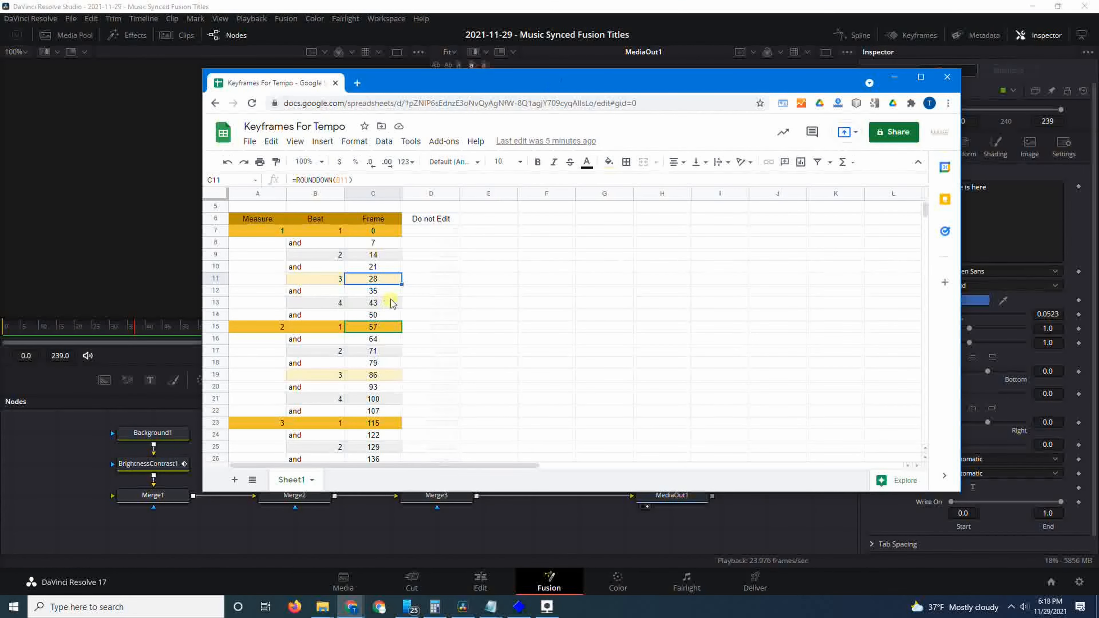
pyautogui.click(391, 328)
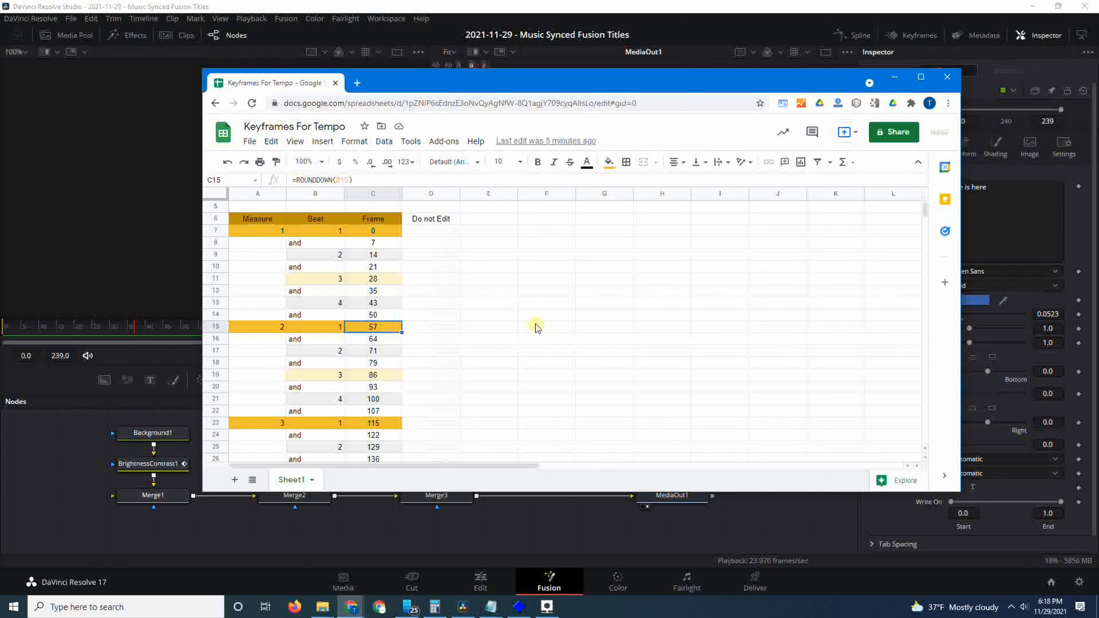
pyautogui.click(489, 327)
pyautogui.click(442, 331)
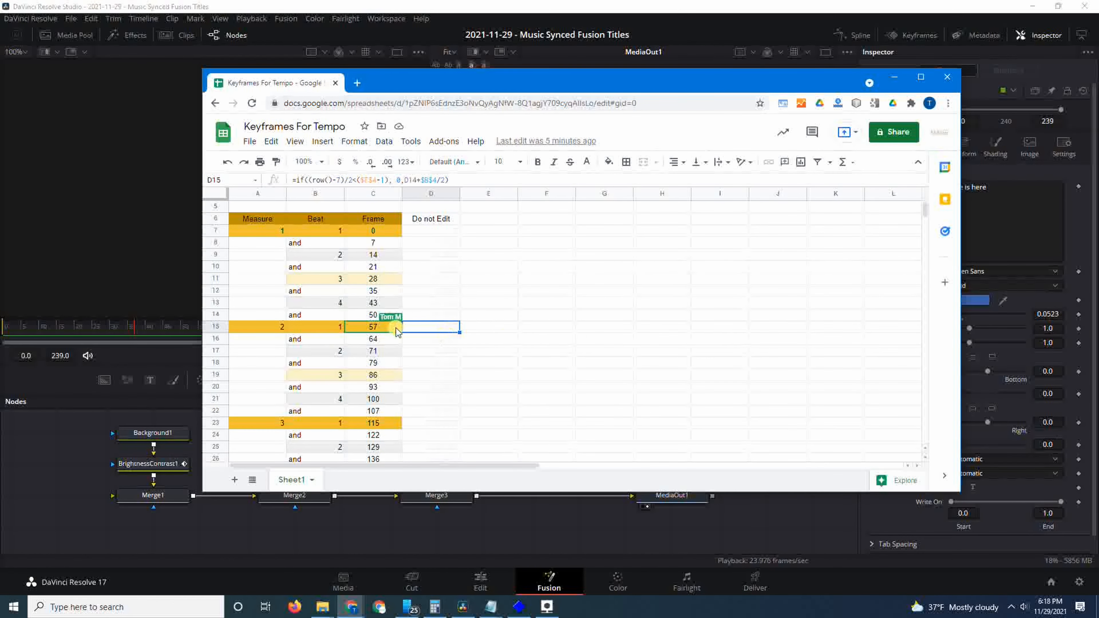
pyautogui.press('Left')
pyautogui.press('Left')
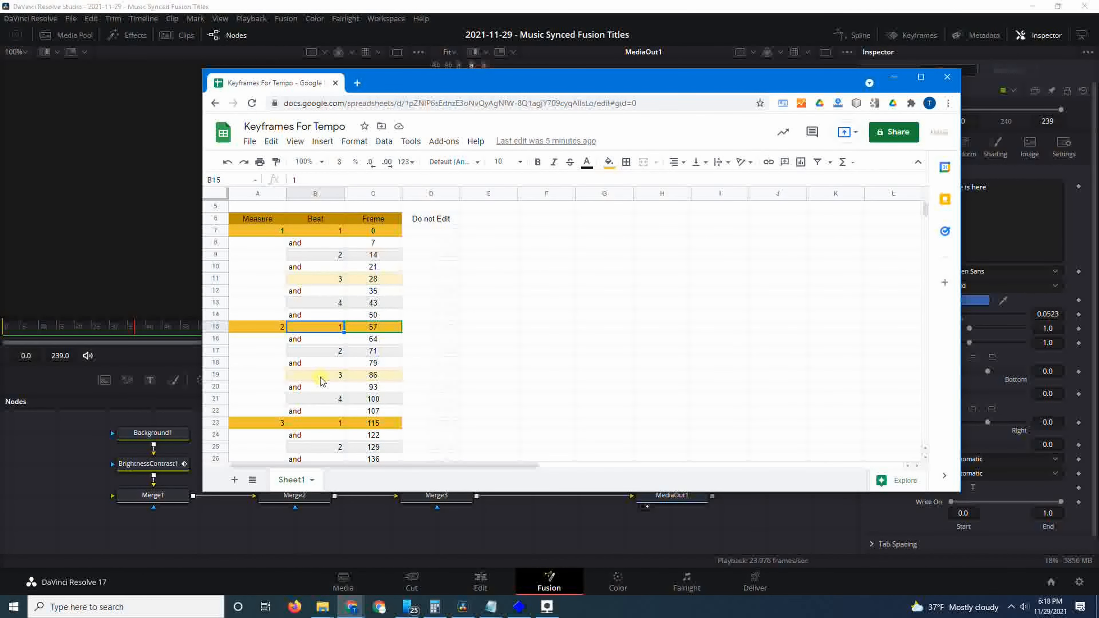
# - Look up the frame for measure 2, beat 3 in the tempo spreadsheet, then switch to DaVinci Resolve and go to frame 86
pyautogui.click(321, 376)
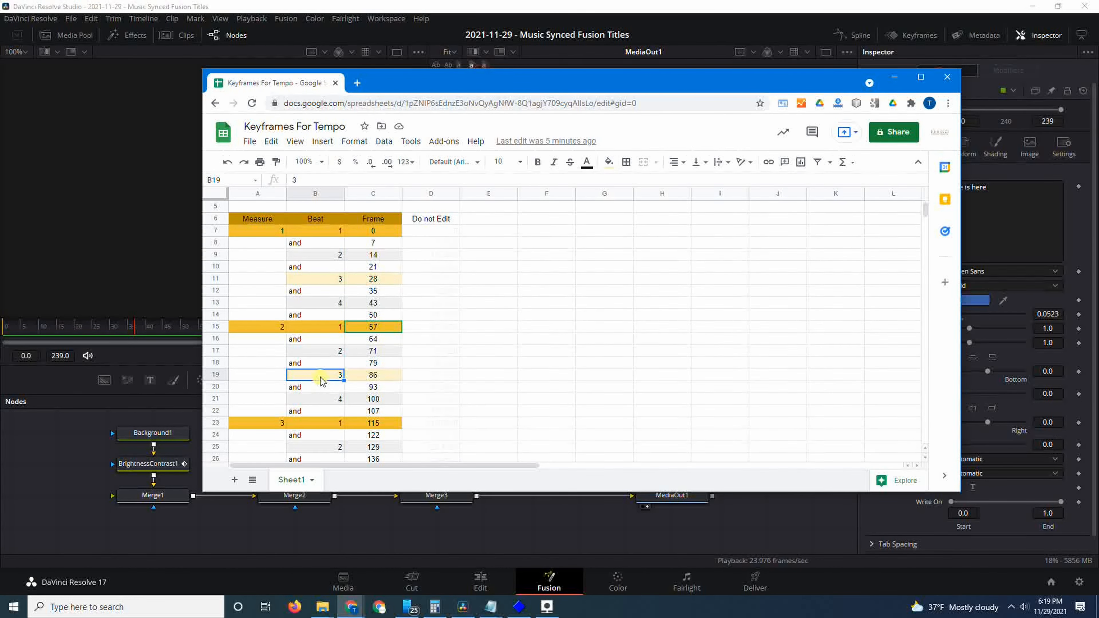
pyautogui.click(709, 5)
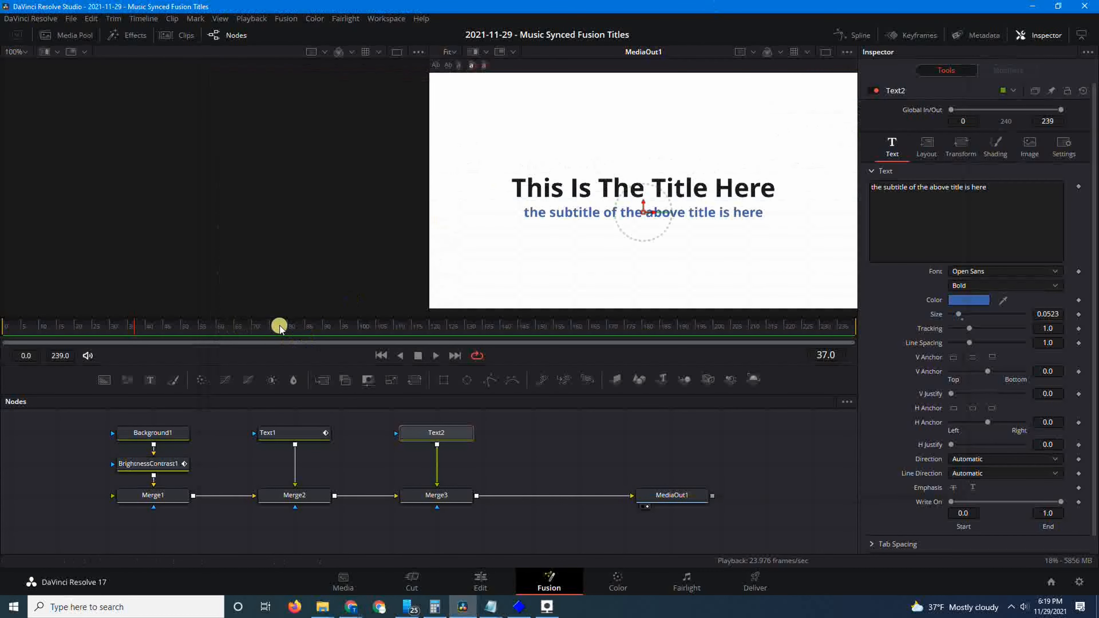
pyautogui.moveTo(286, 328)
pyautogui.mouseDown()
pyautogui.moveTo(312, 328)
pyautogui.moveTo(289, 328)
pyautogui.mouseUp()
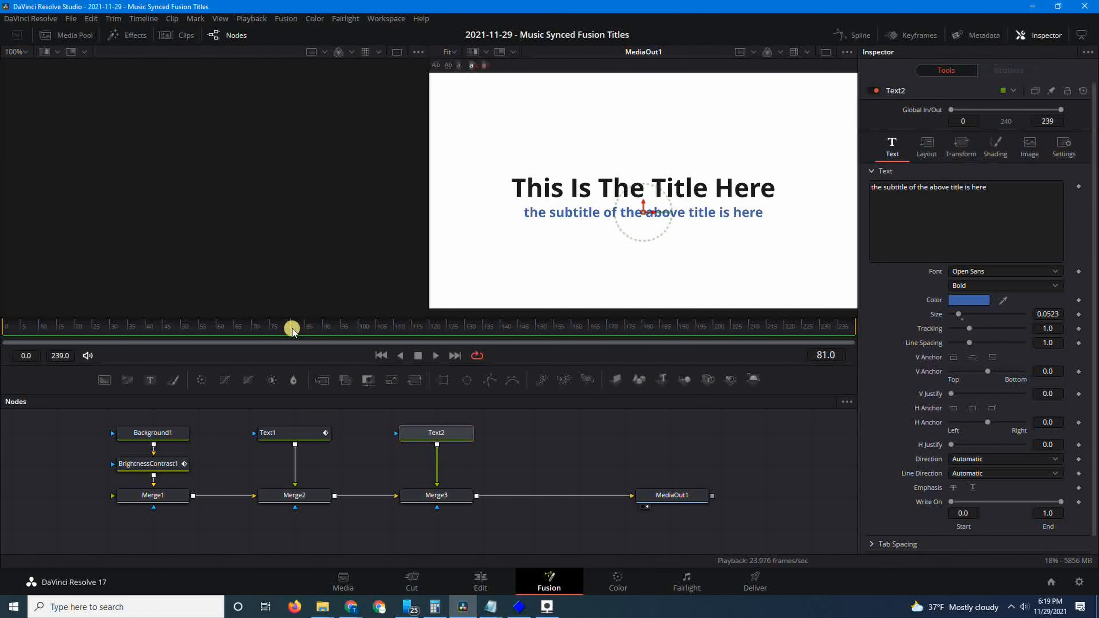
pyautogui.click(833, 356)
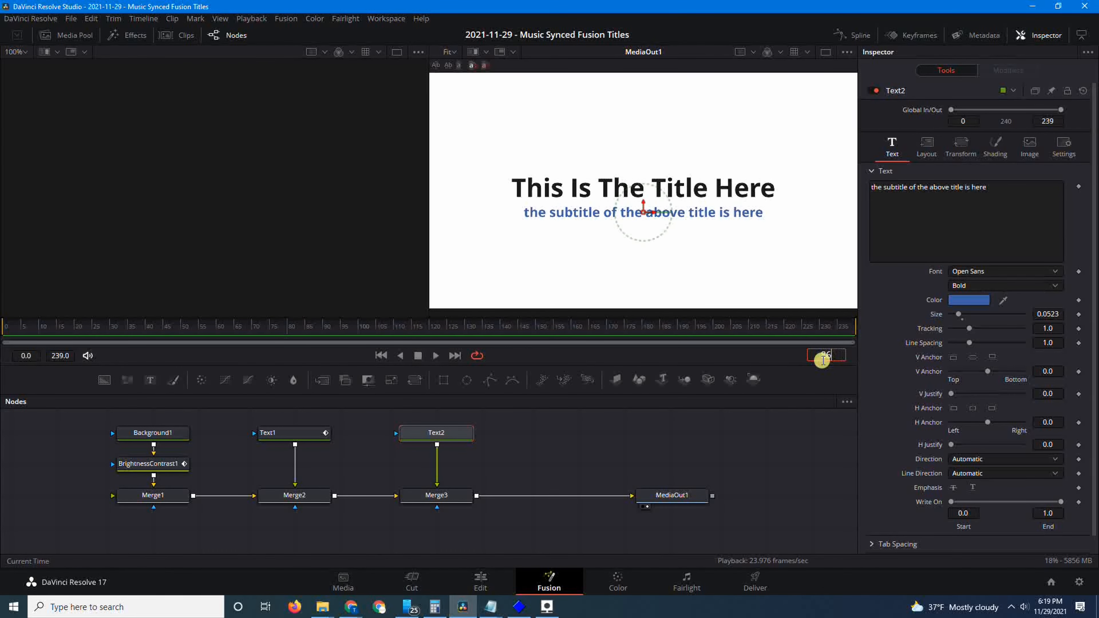
pyautogui.press('Return')
# - Add a keyframe to the Text2 shading opacity at 1.0 on the current frame
pyautogui.click(446, 438)
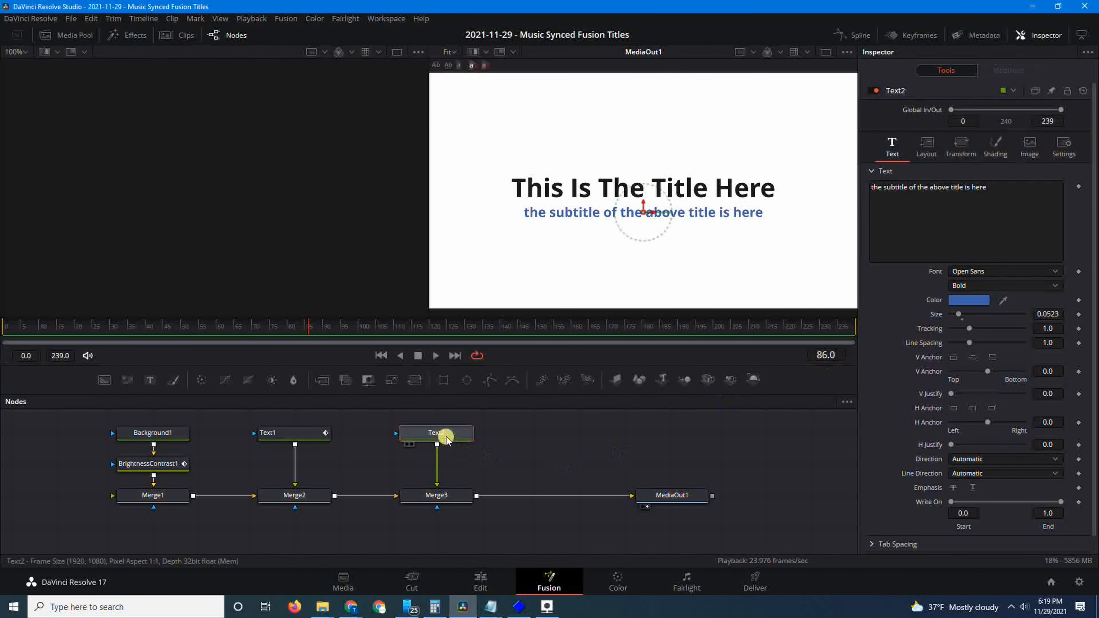
pyautogui.click(995, 147)
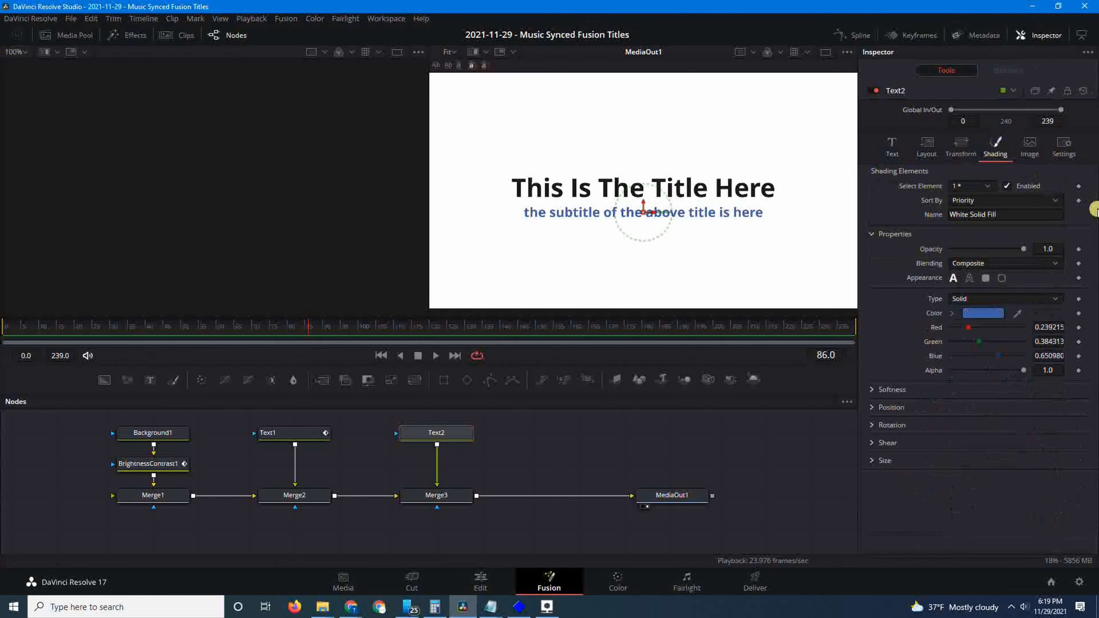
pyautogui.click(1081, 249)
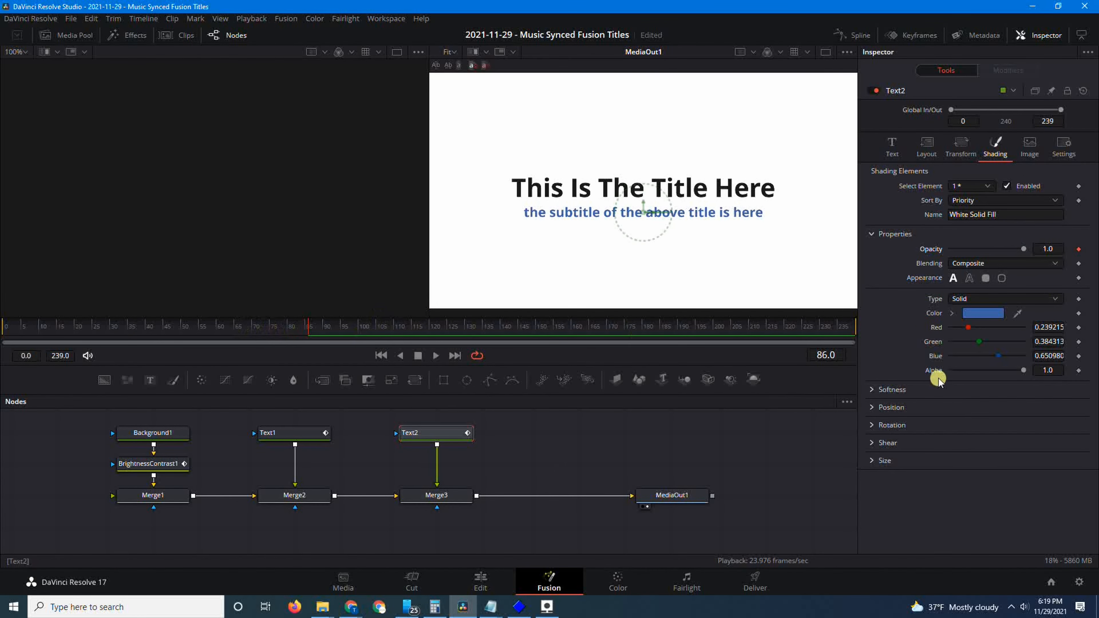
# - Go to frame 57, add an opacity keyframe to Text2 and lower its opacity so the subtitle fades in from there
pyautogui.moveTo(834, 354)
pyautogui.mouseDown()
pyautogui.moveTo(780, 356)
pyautogui.moveTo(836, 354)
pyautogui.mouseUp()
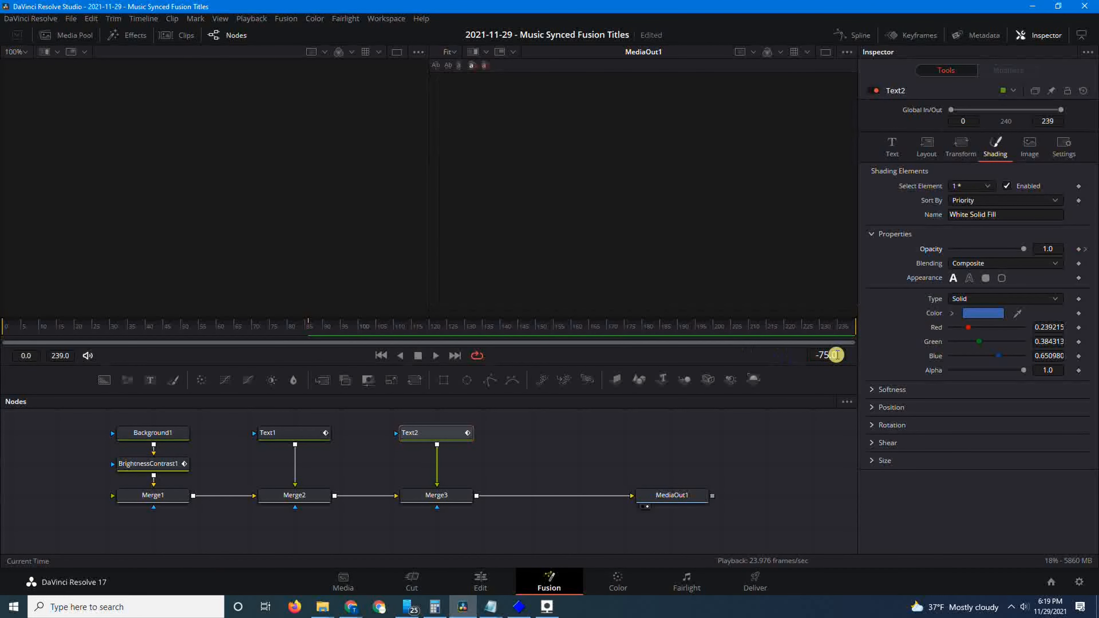
pyautogui.click(835, 354)
pyautogui.write('57')
pyautogui.press('Return')
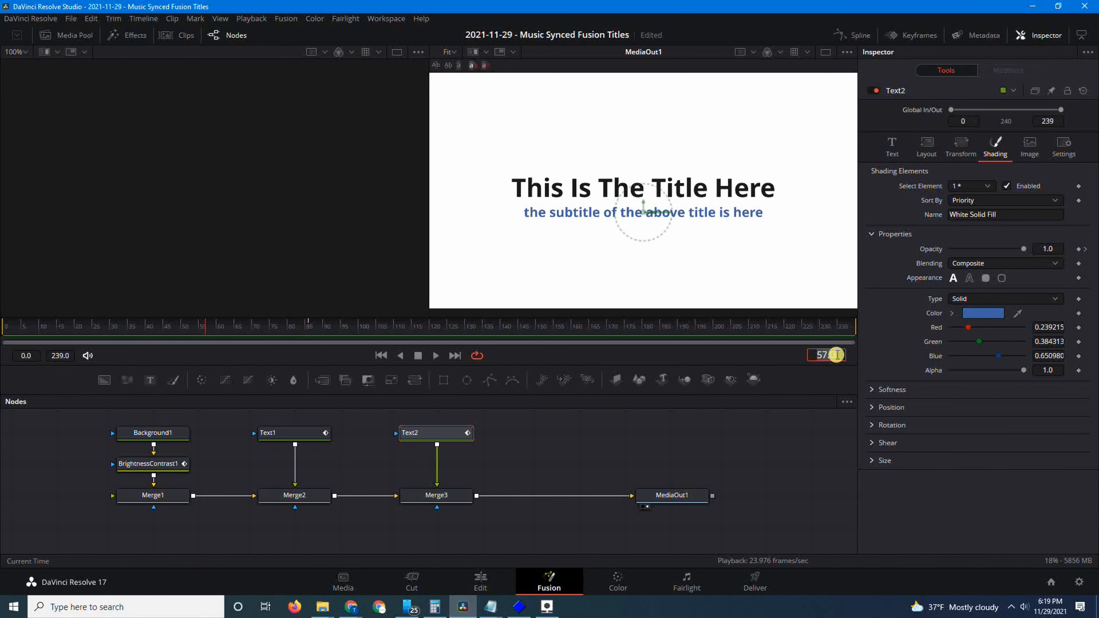
pyautogui.click(1078, 250)
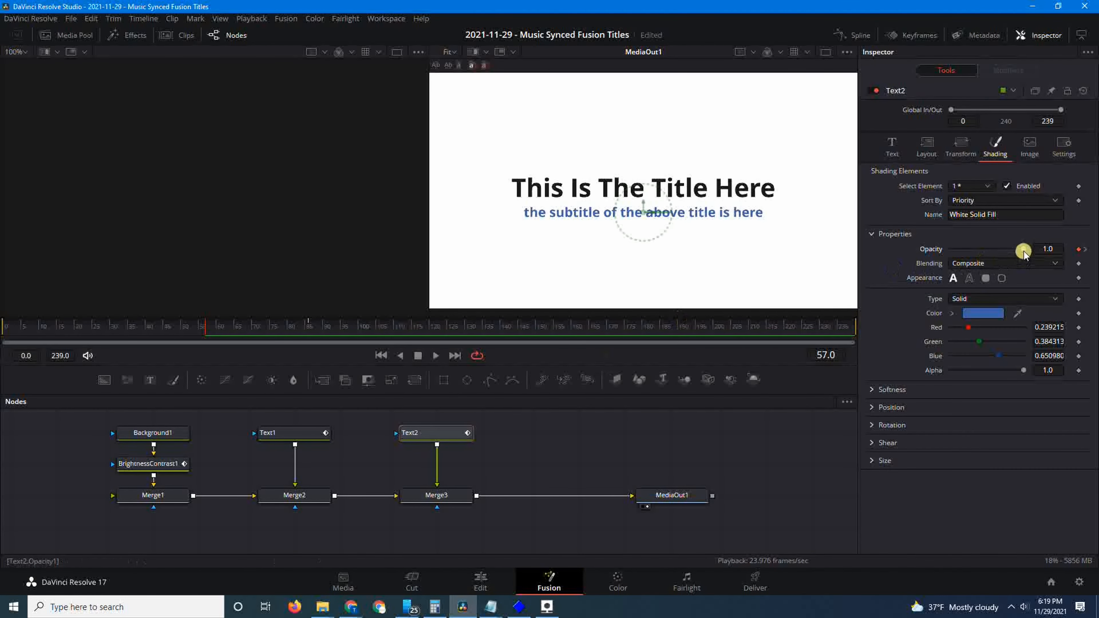
pyautogui.moveTo(1023, 249); pyautogui.dragTo(988, 252)
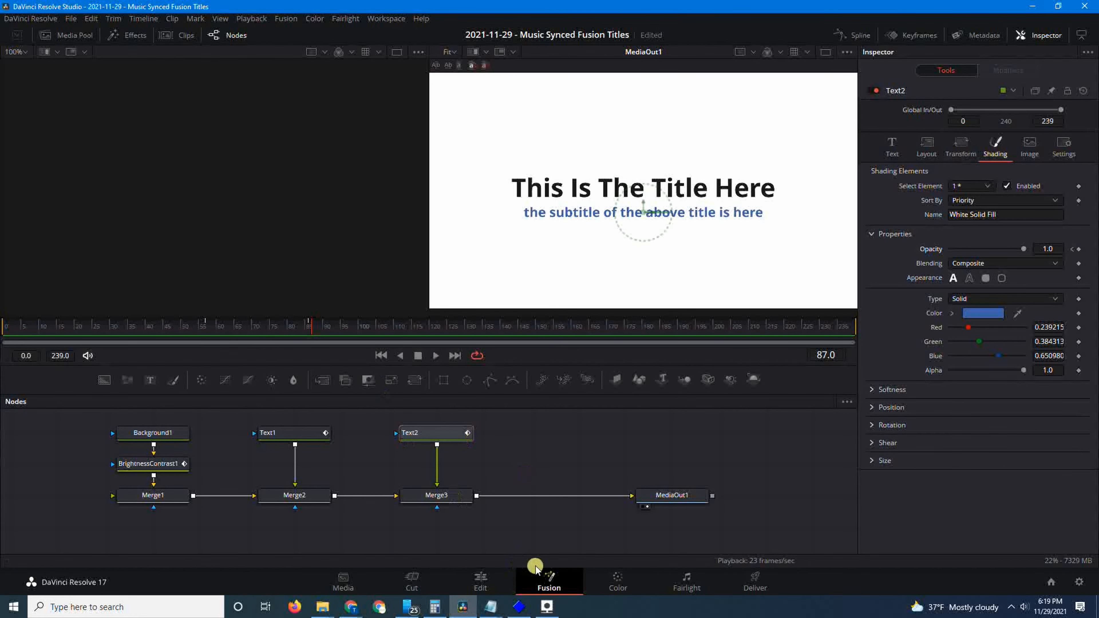
# - Switch to the Edit page and place the Triphop Technology Dreams track on Audio 1 at the start of the timeline
pyautogui.click(486, 579)
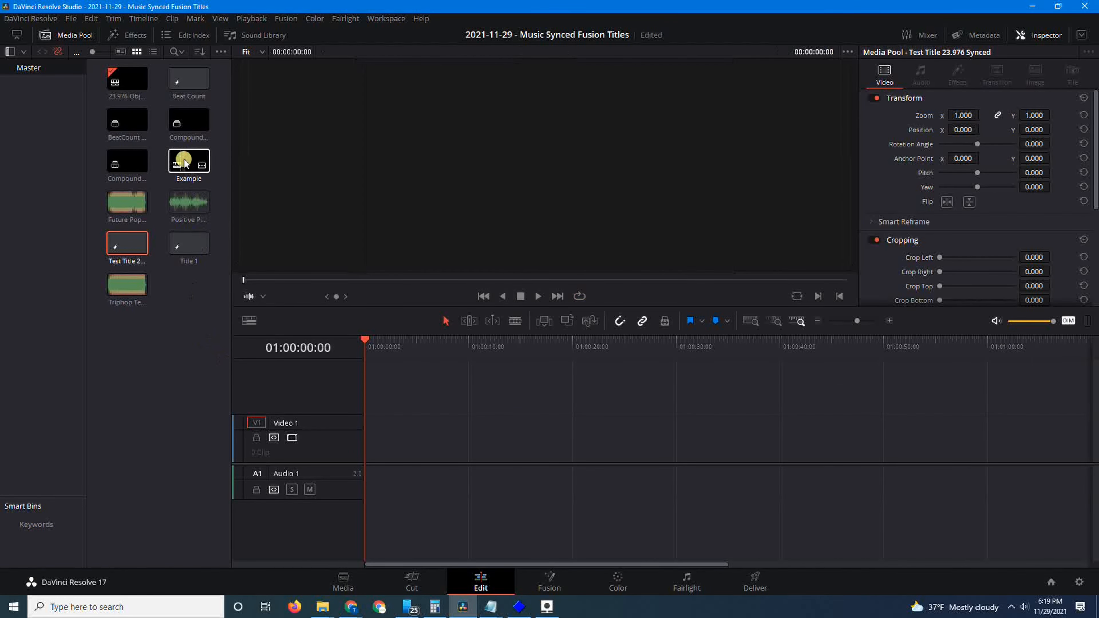
pyautogui.moveTo(127, 284); pyautogui.dragTo(369, 480)
pyautogui.click(471, 428)
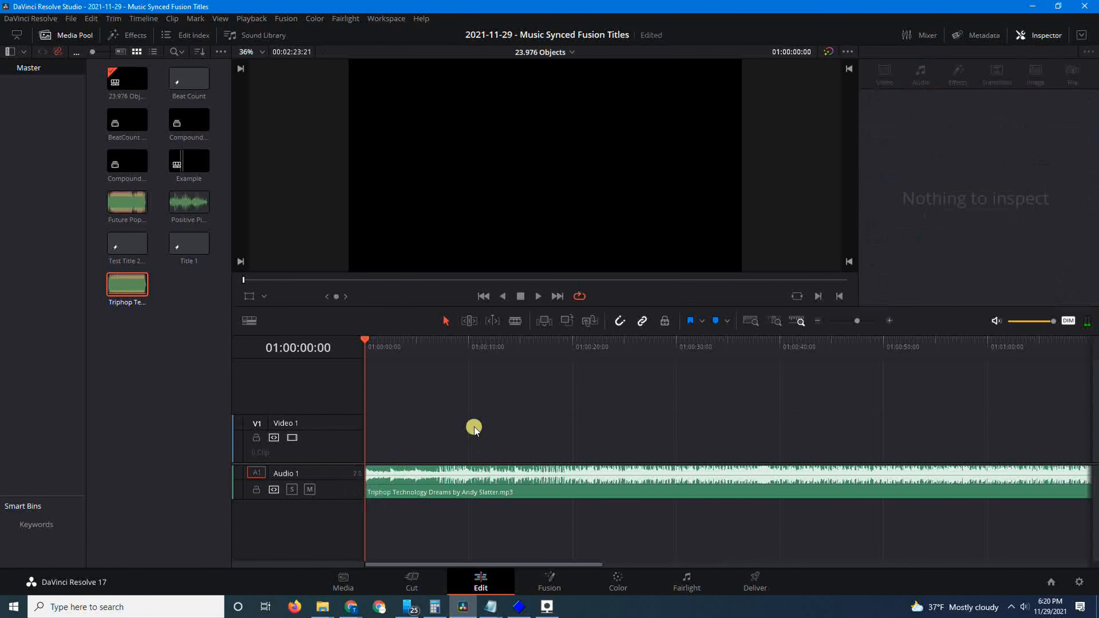
pyautogui.click(465, 413)
pyautogui.doubleClick(127, 160)
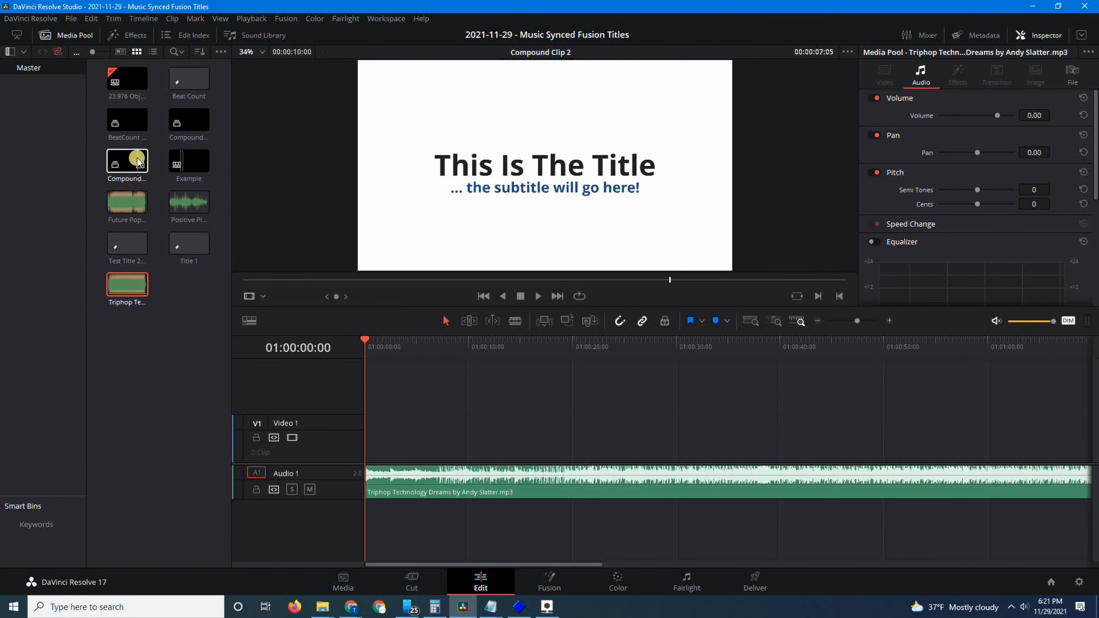
pyautogui.moveTo(136, 249); pyautogui.dragTo(472, 438)
pyautogui.click(394, 343)
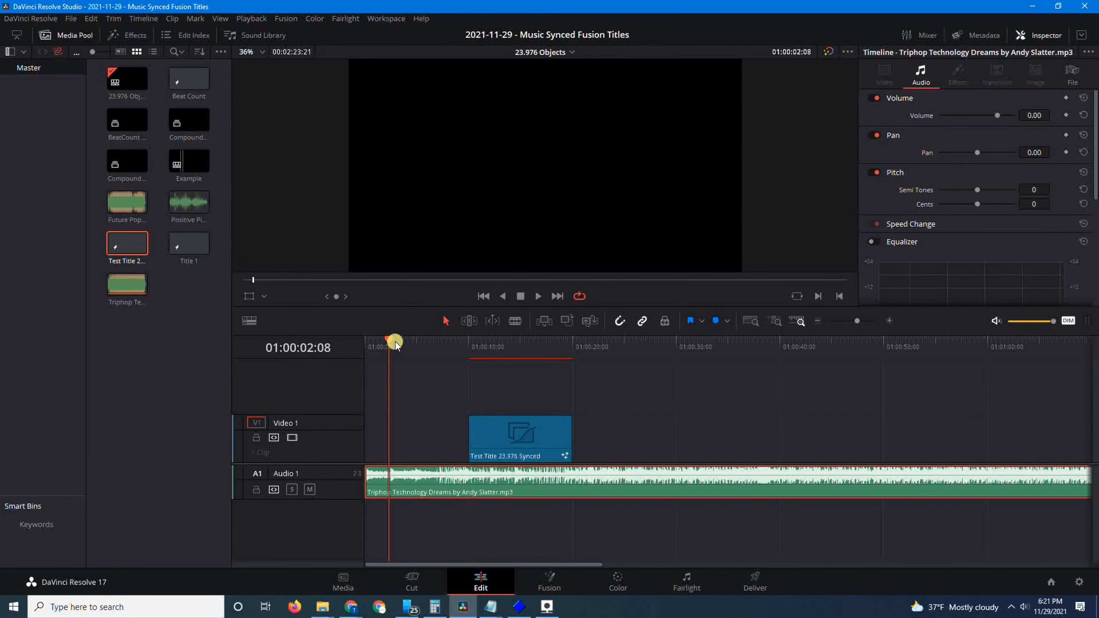
pyautogui.click(433, 391)
pyautogui.hotkey('ctrl', 'z')
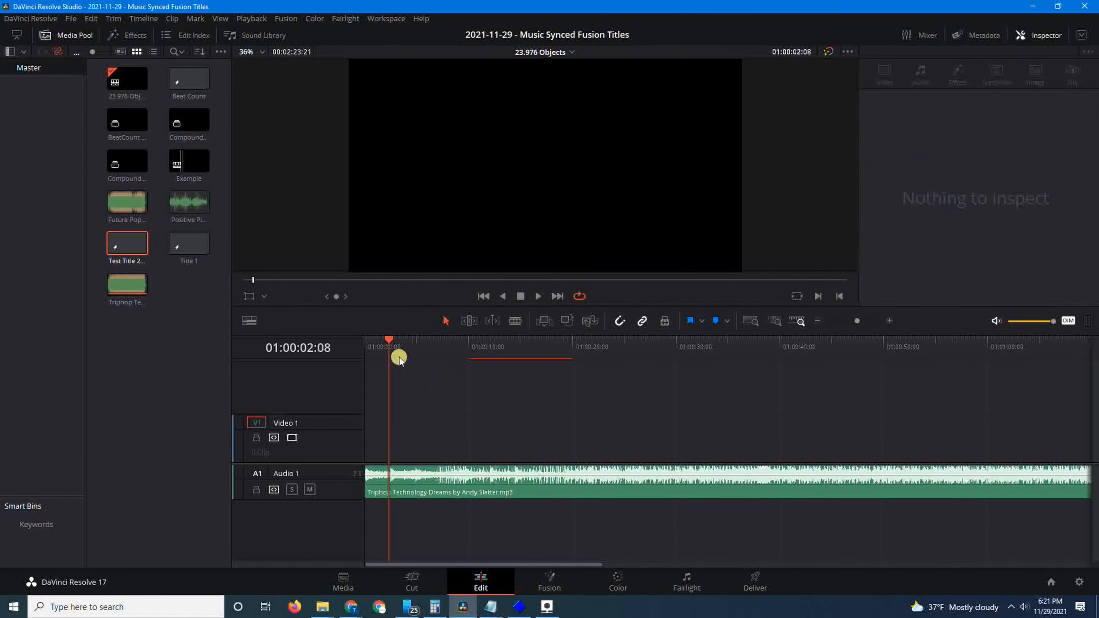
# - Align the start of the Test Title 23.976 Synced clip on Video 1 with the music marker near 19 seconds and play it back
pyautogui.moveTo(398, 358); pyautogui.dragTo(346, 344)
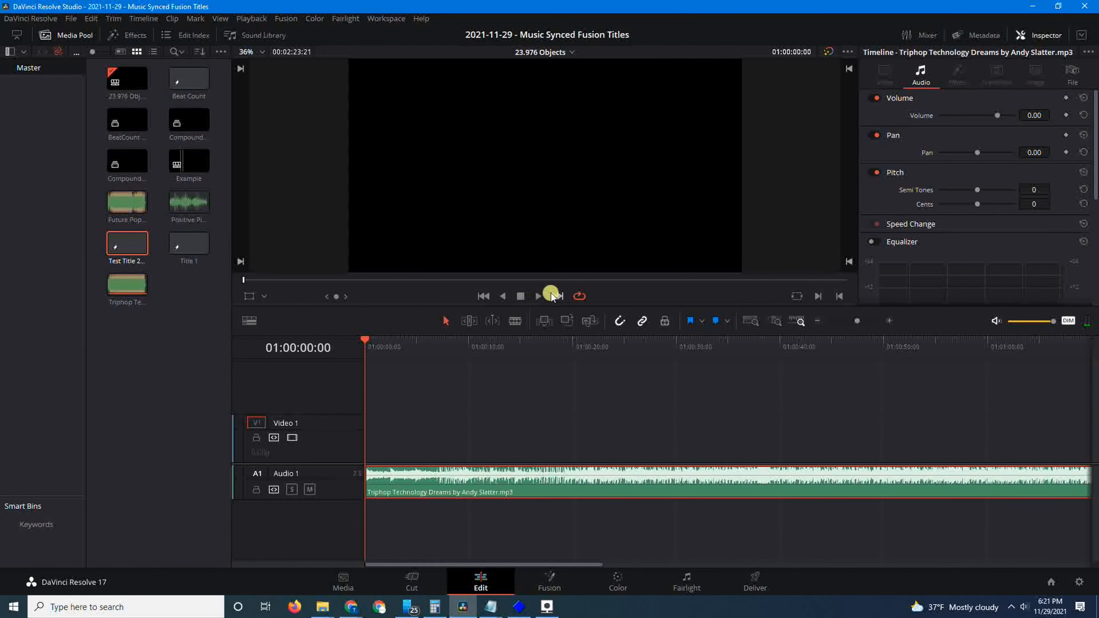
pyautogui.click(480, 349)
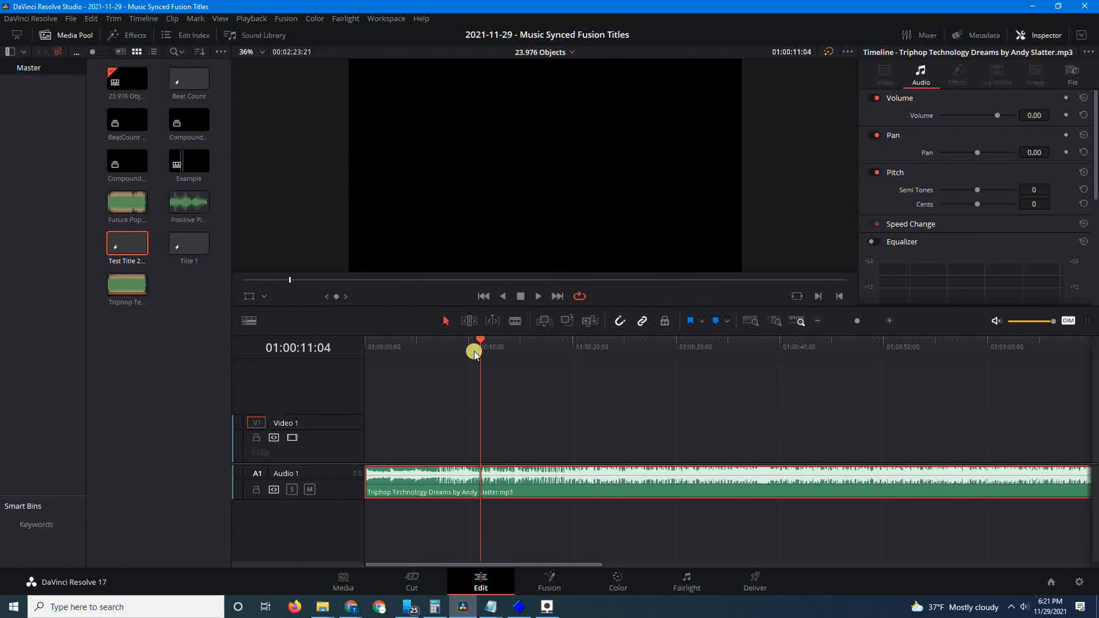
pyautogui.press('space')
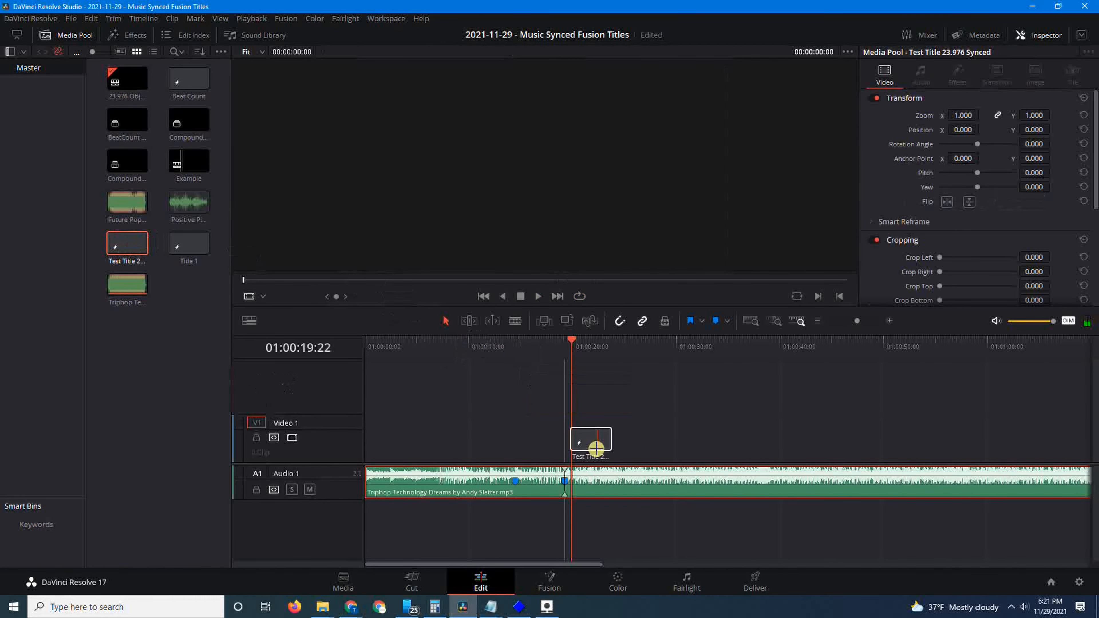
pyautogui.moveTo(596, 449); pyautogui.dragTo(567, 450)
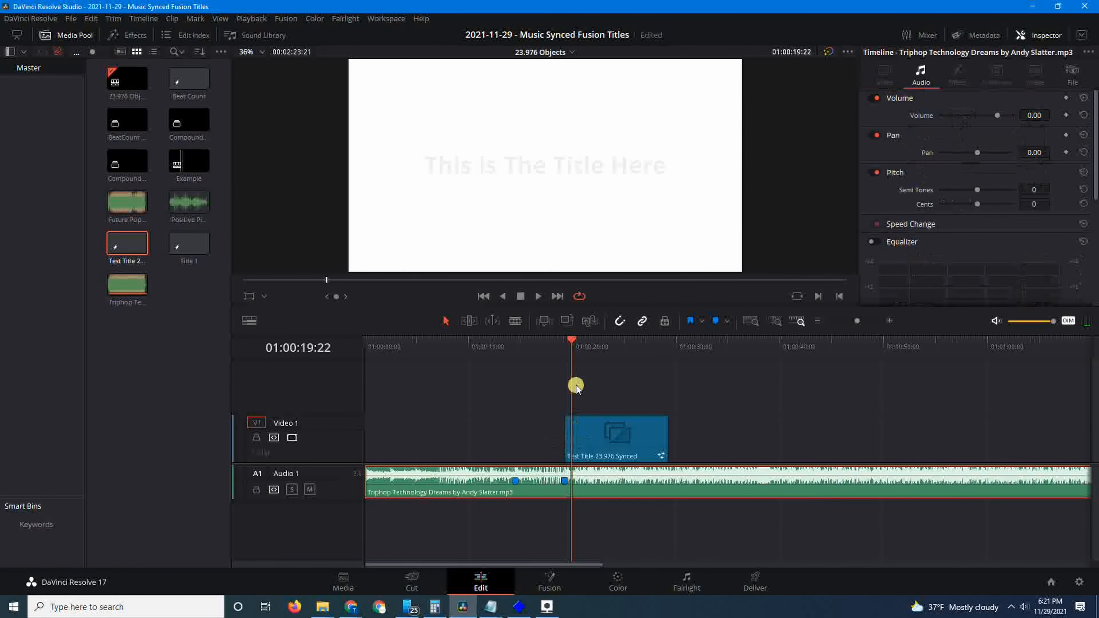
pyautogui.click(564, 344)
pyautogui.press('space')
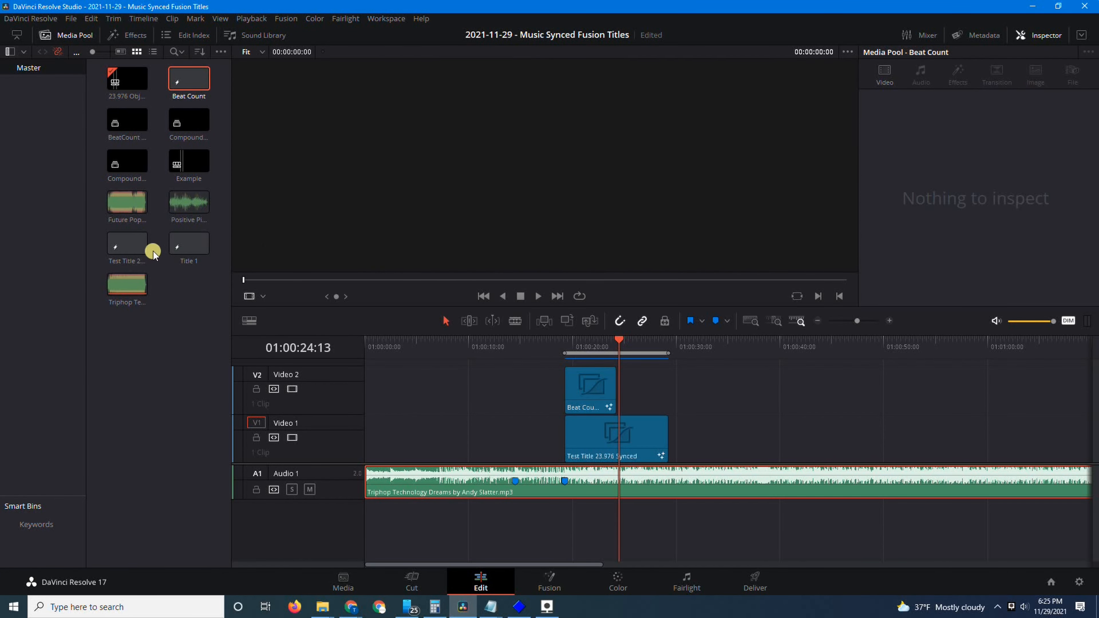
# - Open the Test Title 23.976 Synced clip from the media pool in the Fusion page and select every node except MediaOut1
pyautogui.click(132, 246)
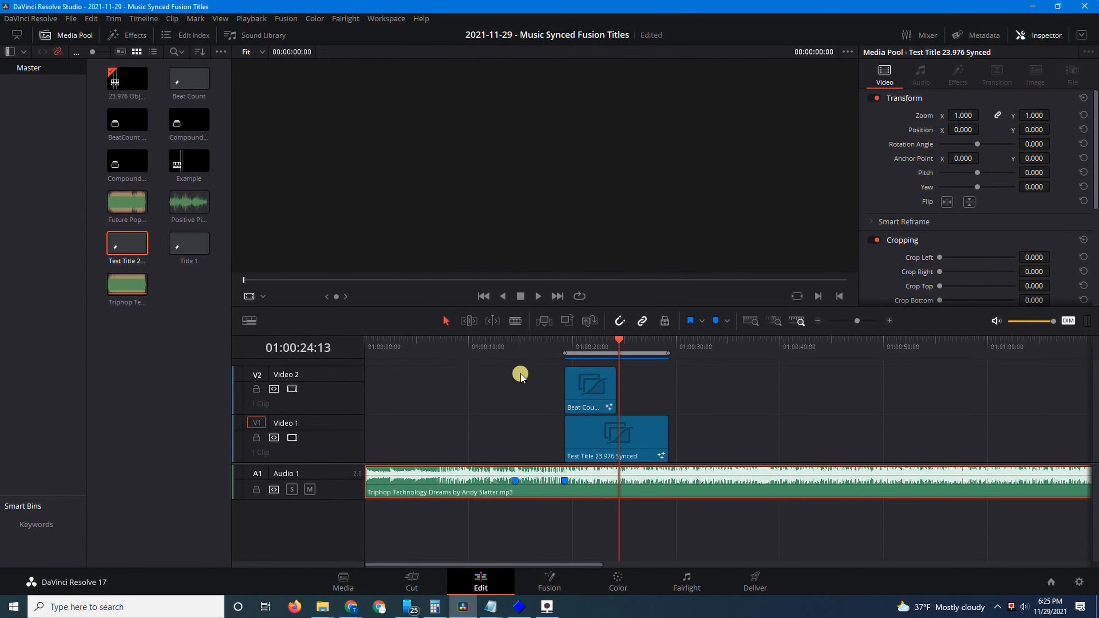
pyautogui.rightClick(128, 247)
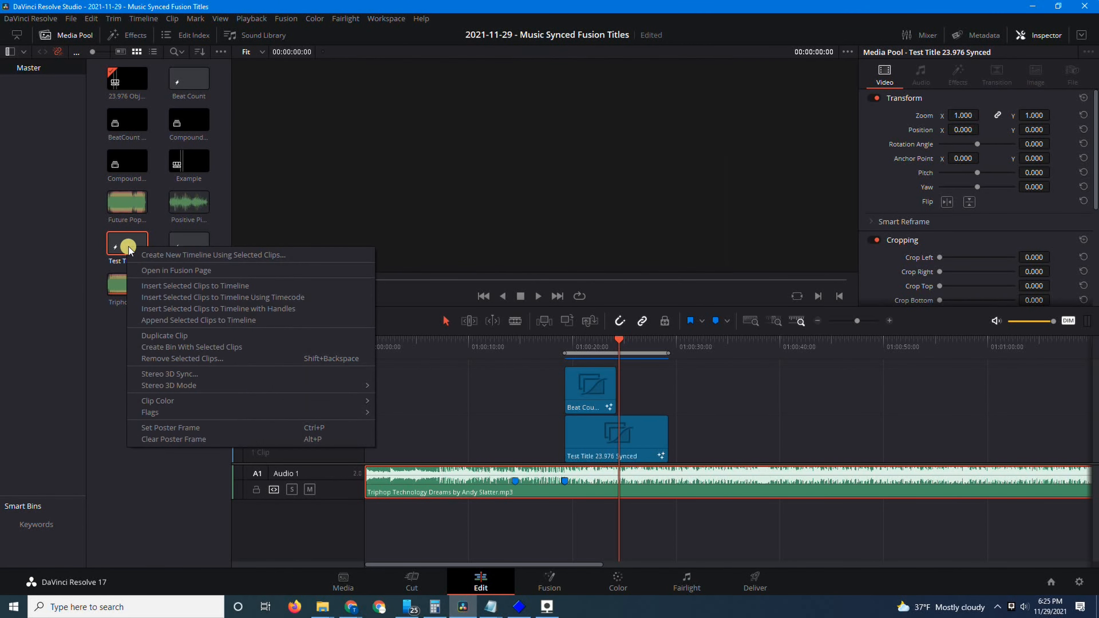
pyautogui.click(148, 271)
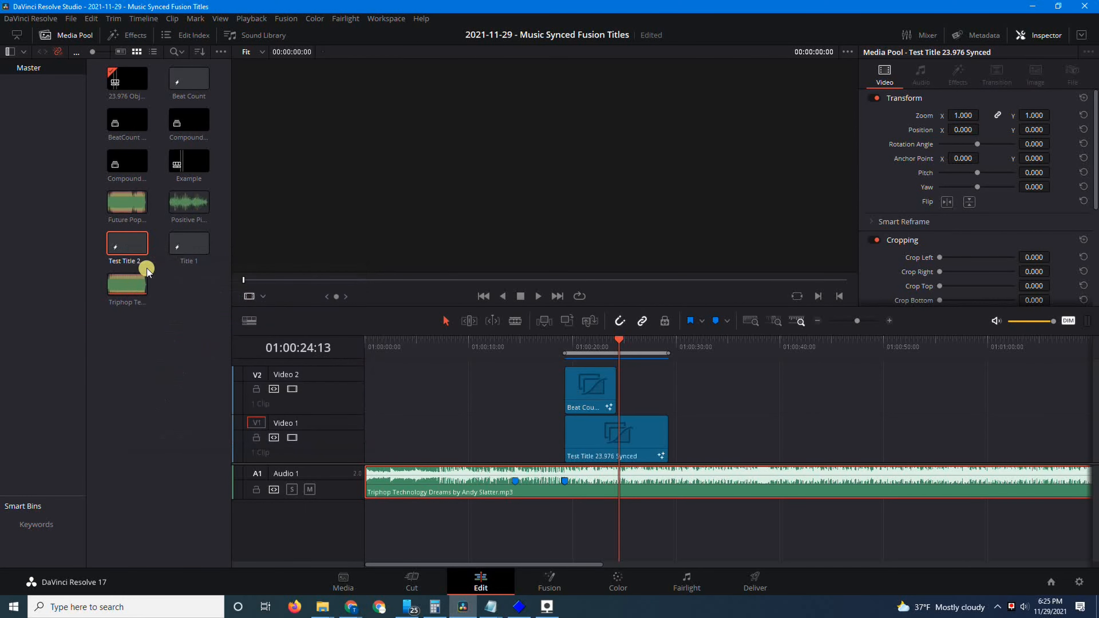
pyautogui.moveTo(516, 529); pyautogui.dragTo(81, 425)
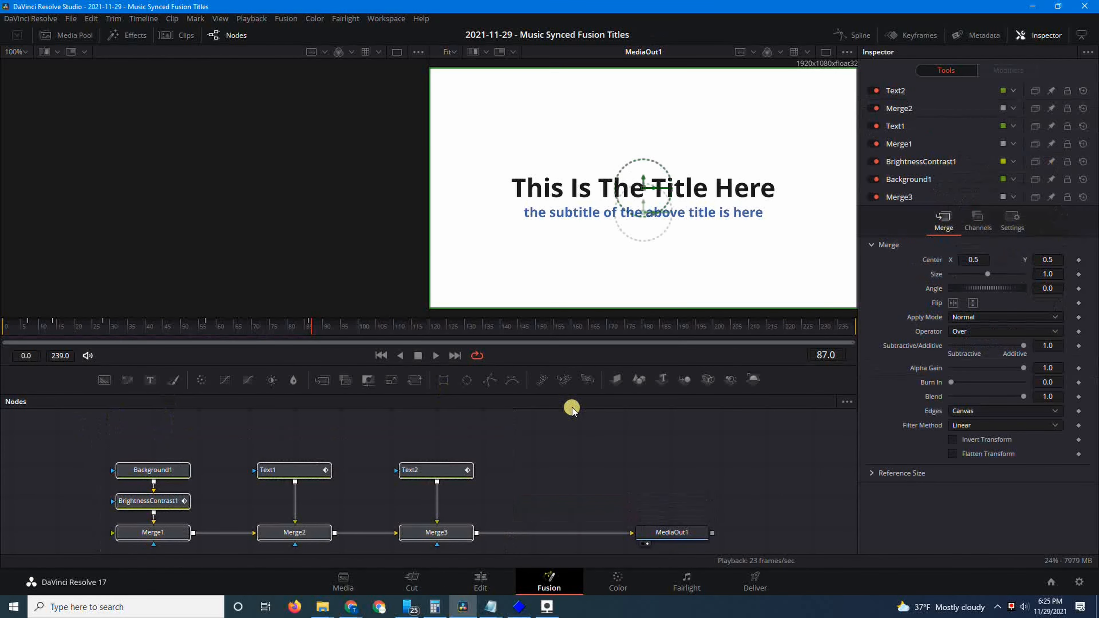
pyautogui.scroll(-1, 678, 450)
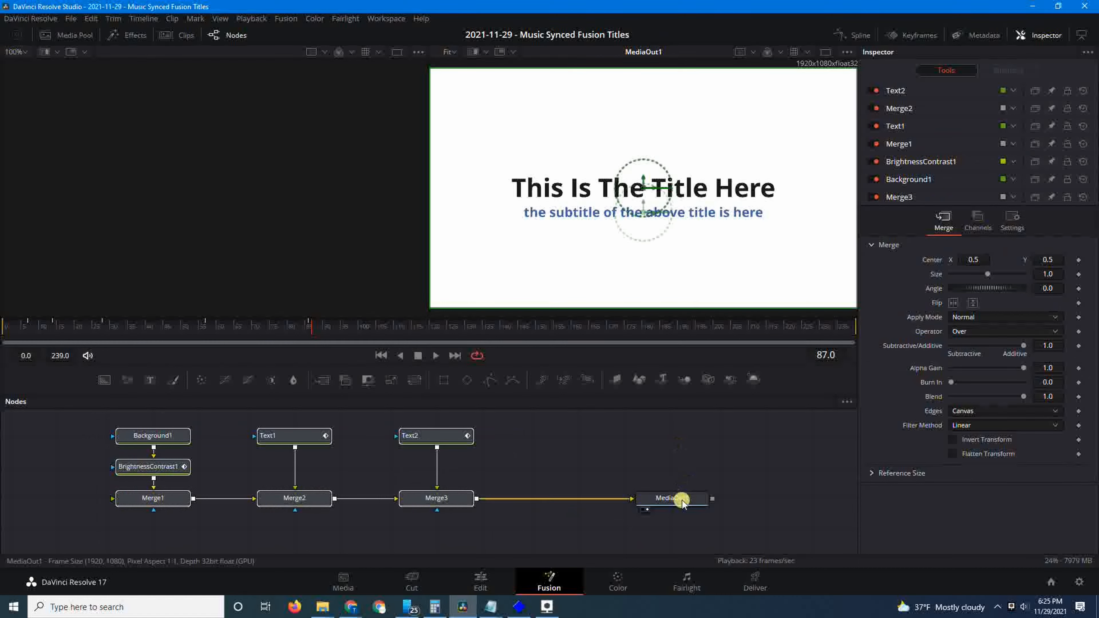
# - Rename the Text1 node as Title and the Text2 node as Subtitle
pyautogui.click(284, 435)
pyautogui.press('F2')
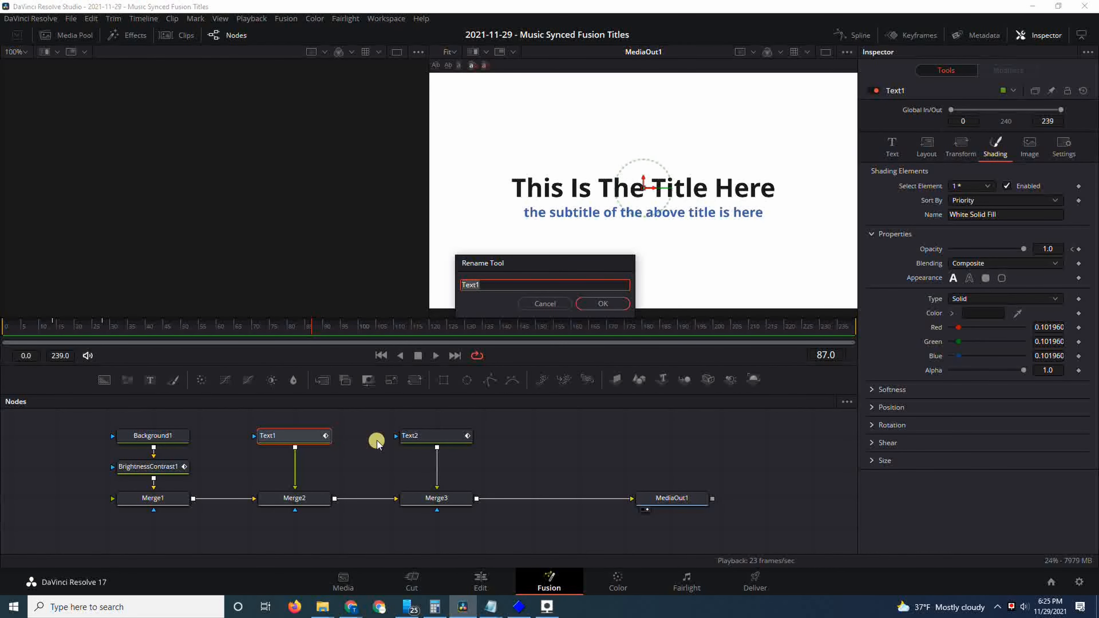
pyautogui.press('Return')
pyautogui.click(424, 433)
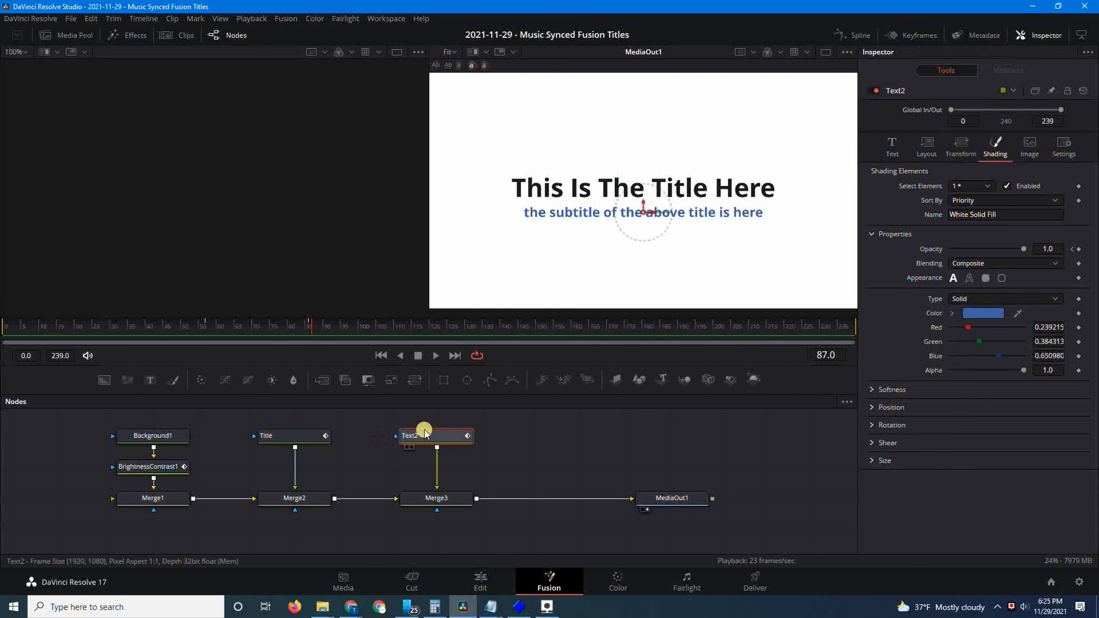
pyautogui.press('F2')
pyautogui.write('Subtitle')
pyautogui.press('Return')
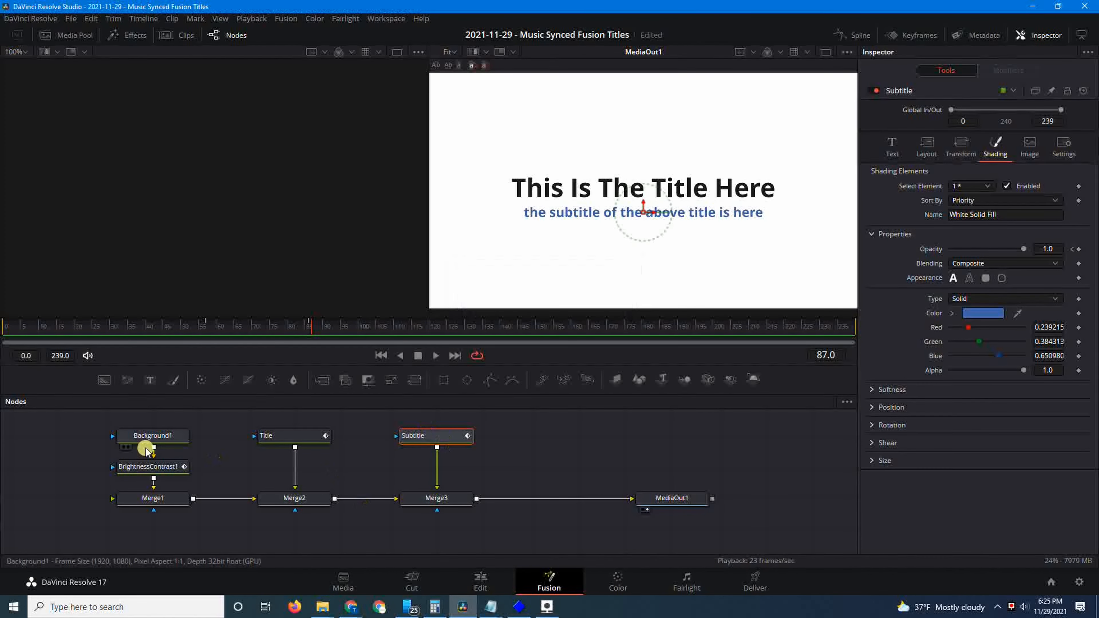
# - Rename the Background1 node as Background
pyautogui.click(149, 434)
pyautogui.press('F2')
pyautogui.press('End')
pyautogui.press('BackSpace')
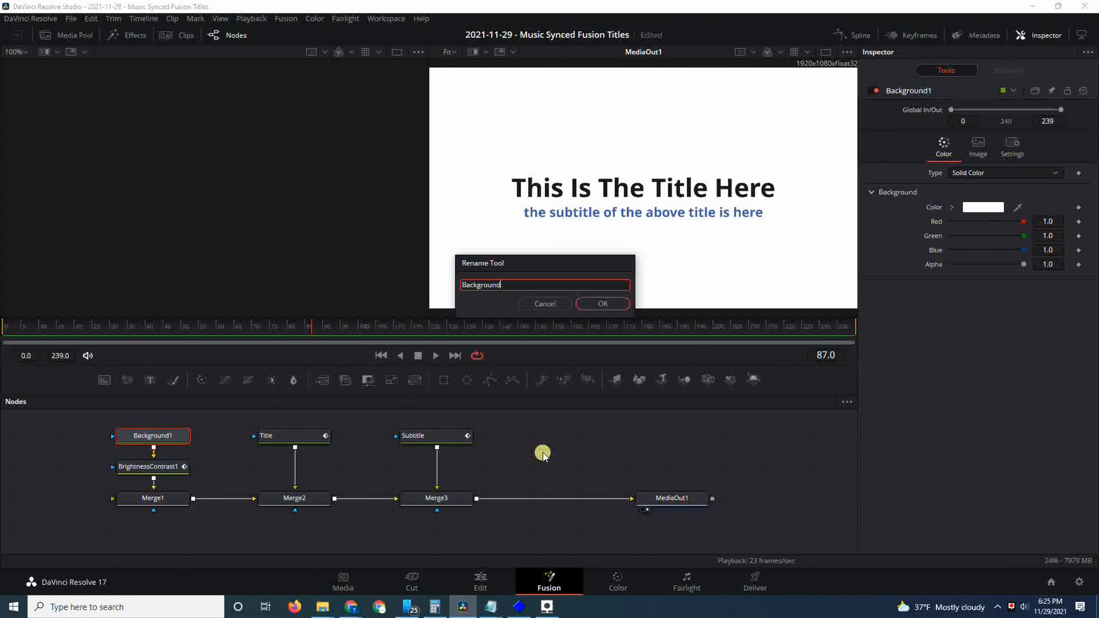
pyautogui.press('Return')
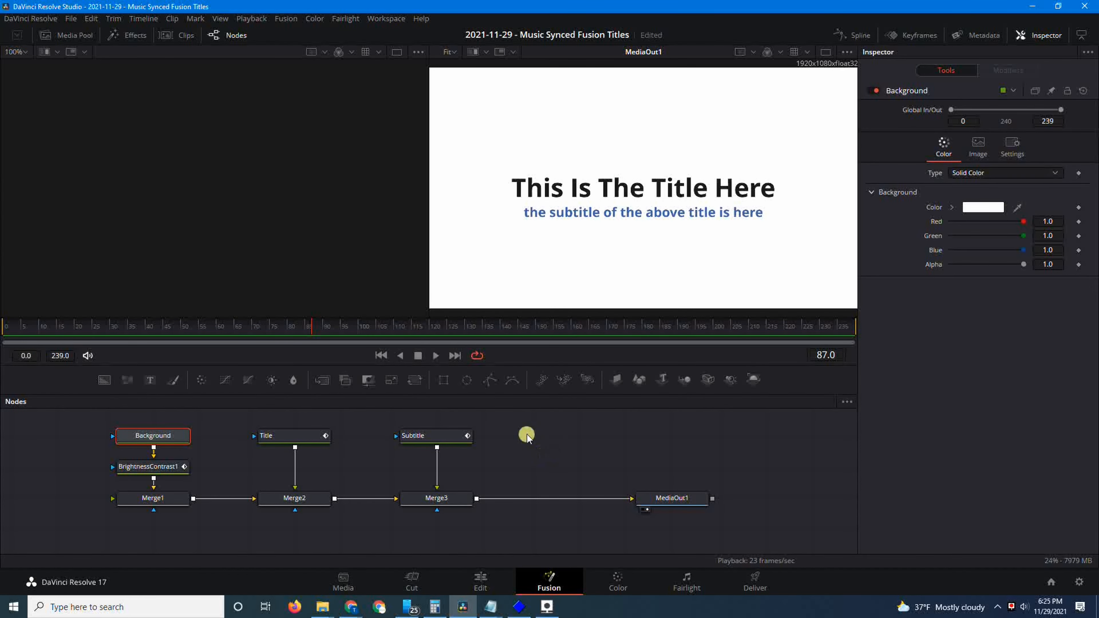
# - Create a macro from all nodes except MediaOut1 and collapse the Merge3 parameters in the Macro Editor
pyautogui.moveTo(575, 528); pyautogui.dragTo(73, 416)
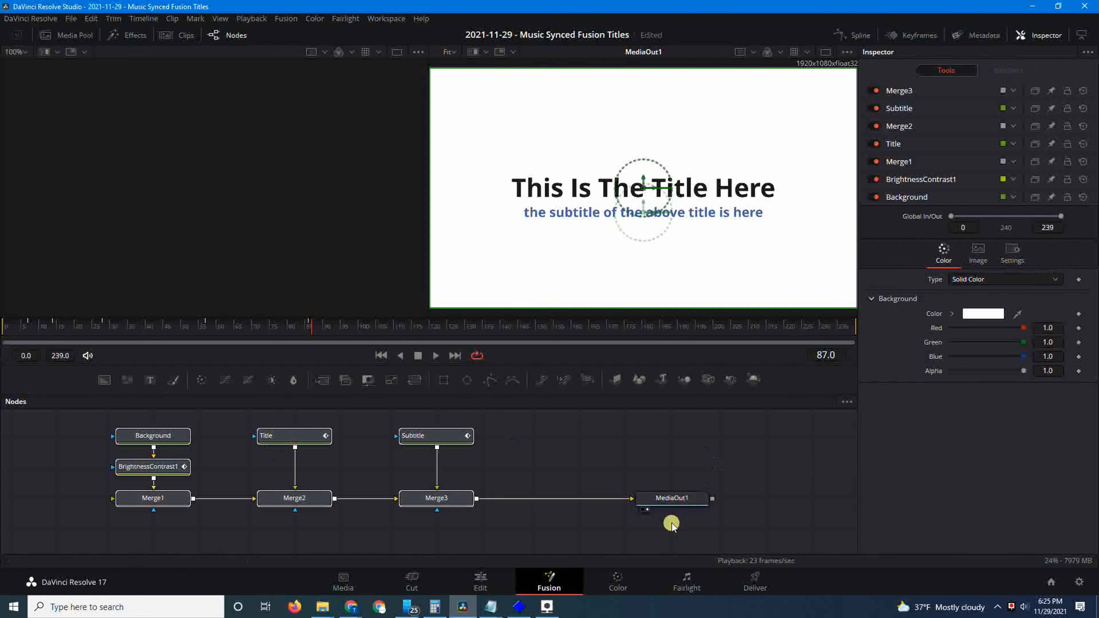
pyautogui.rightClick(446, 438)
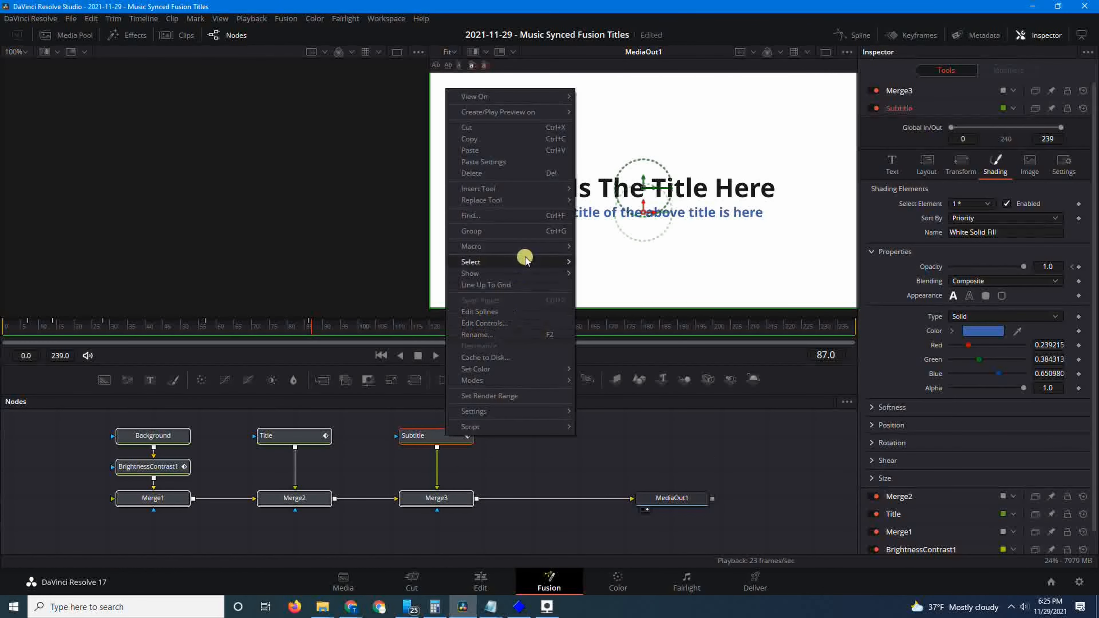
pyautogui.moveTo(528, 248)
pyautogui.click(610, 251)
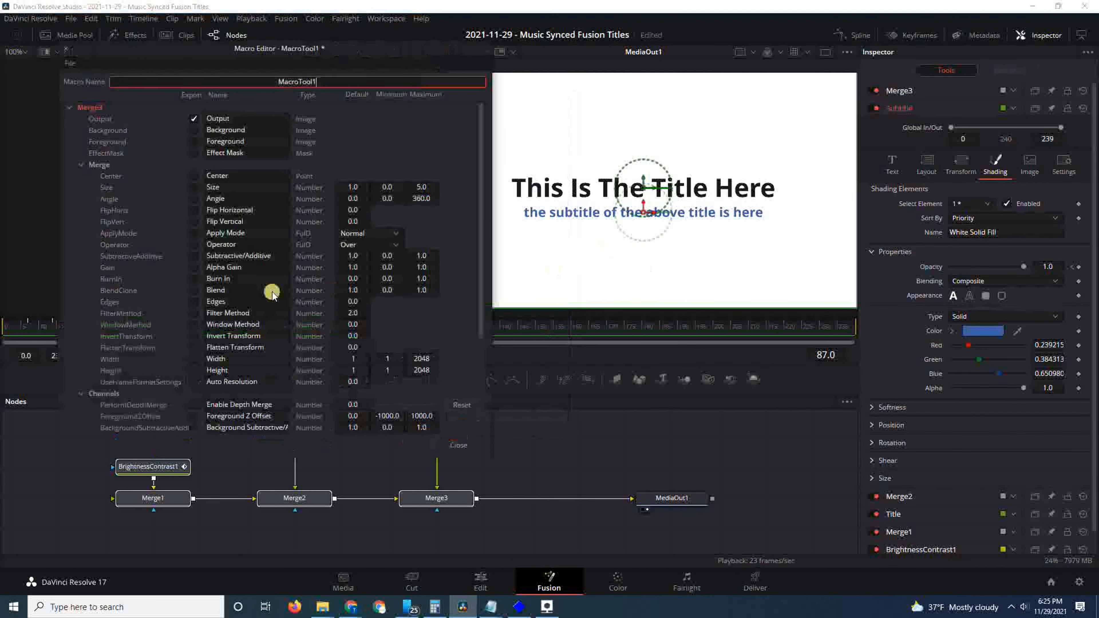
pyautogui.moveTo(431, 68); pyautogui.dragTo(444, 99)
pyautogui.click(198, 157)
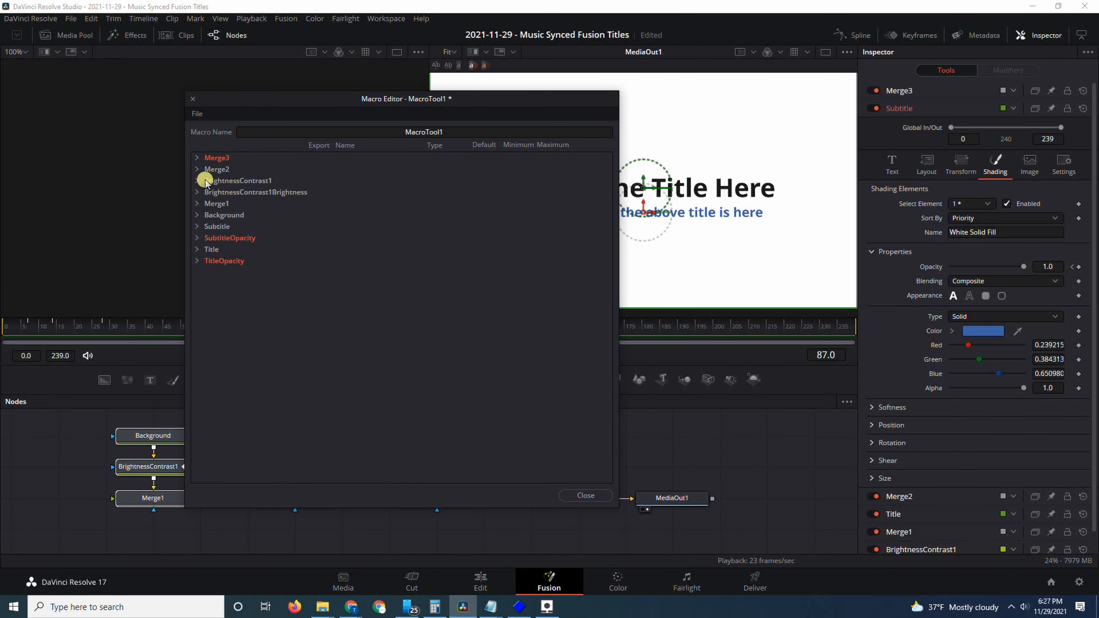
pyautogui.click(197, 158)
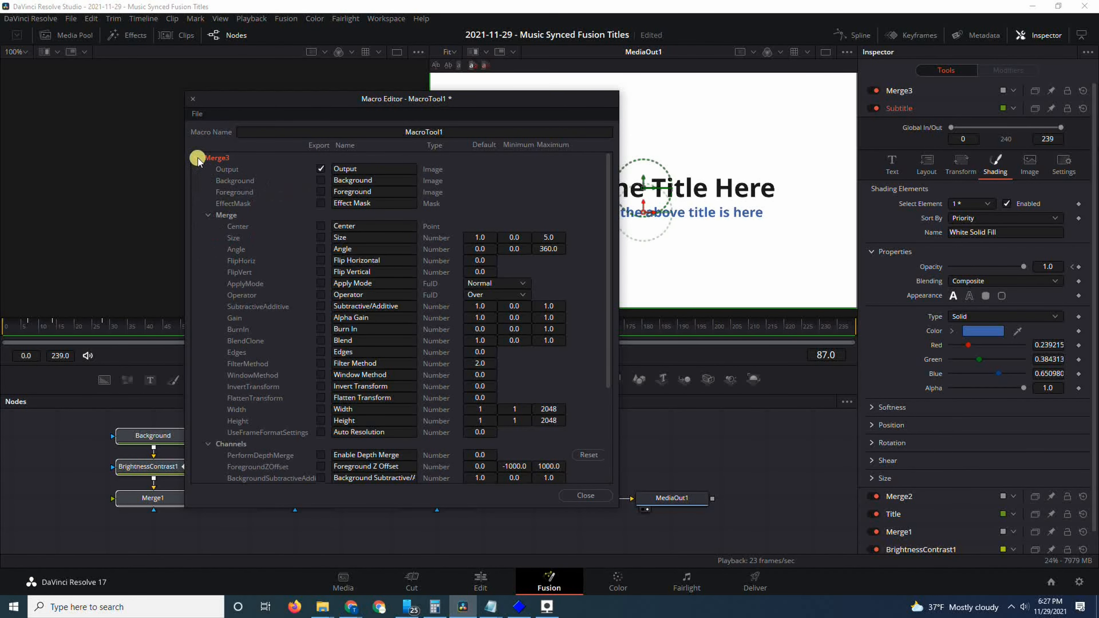
pyautogui.click(197, 159)
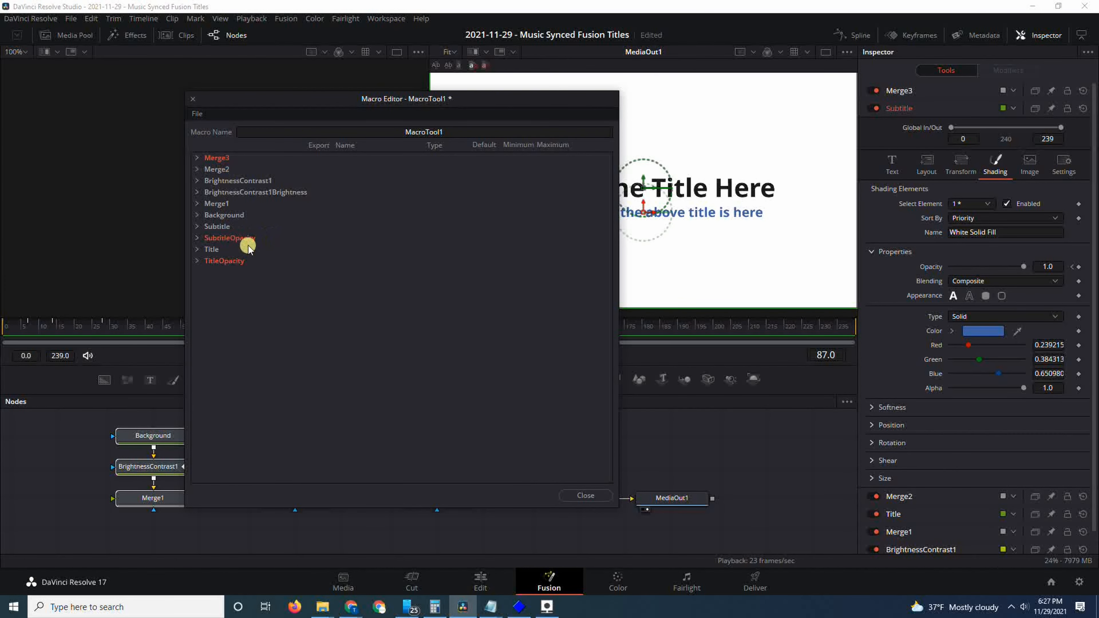
pyautogui.click(197, 158)
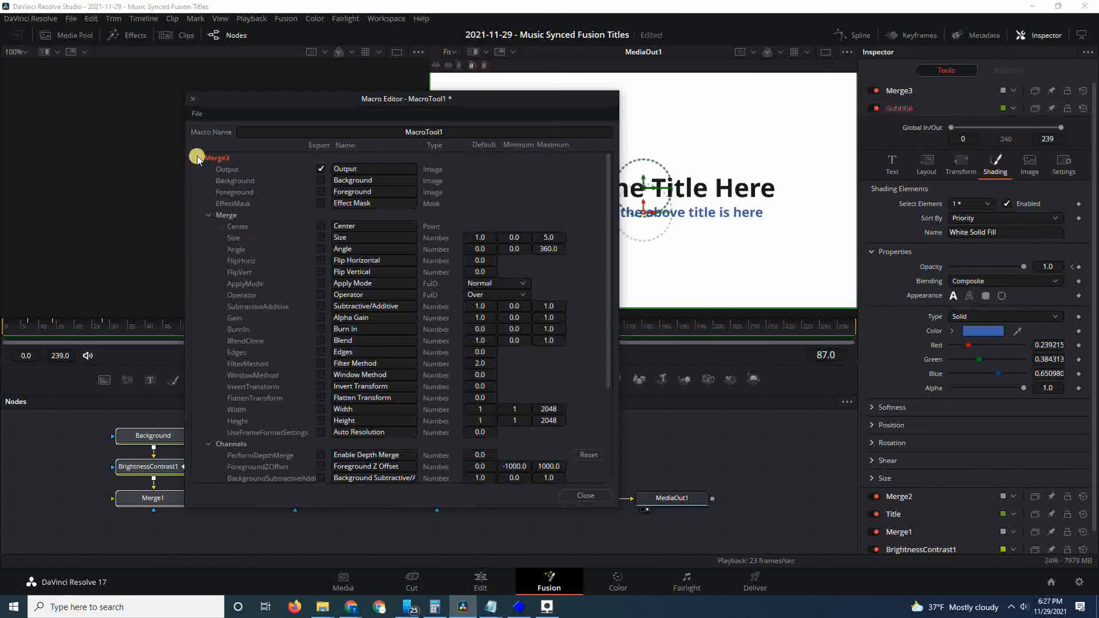
pyautogui.click(197, 159)
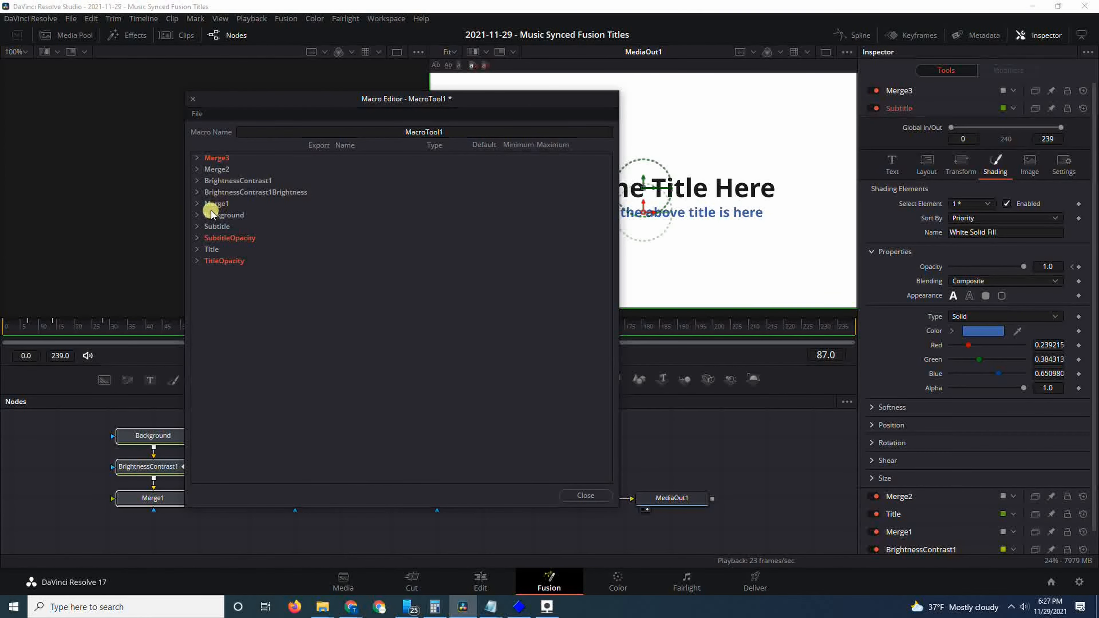
# - Expand the Background node's parameters in the Macro Editor and examine its Color group from Type down to Sub-Pixel
pyautogui.click(197, 216)
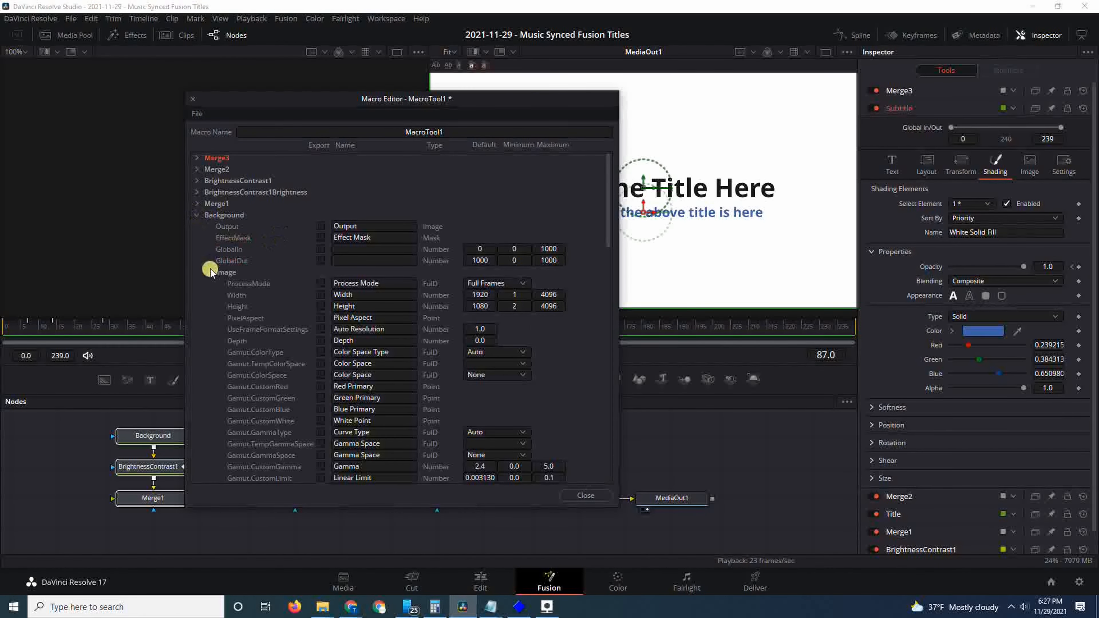
pyautogui.scroll(-2, 302, 273)
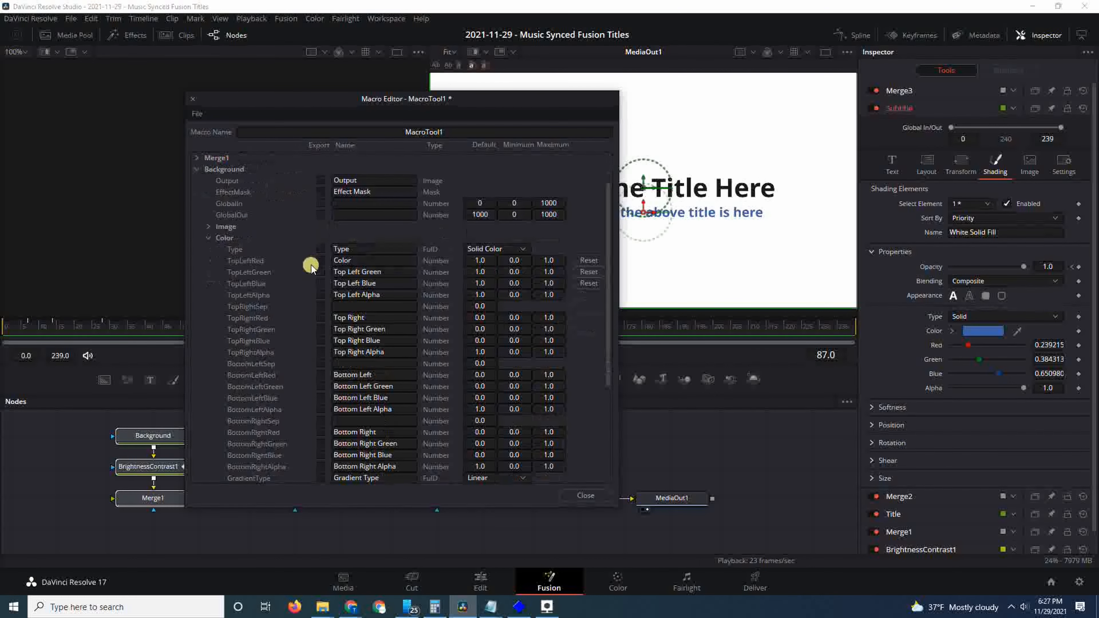
pyautogui.scroll(-1, 314, 255)
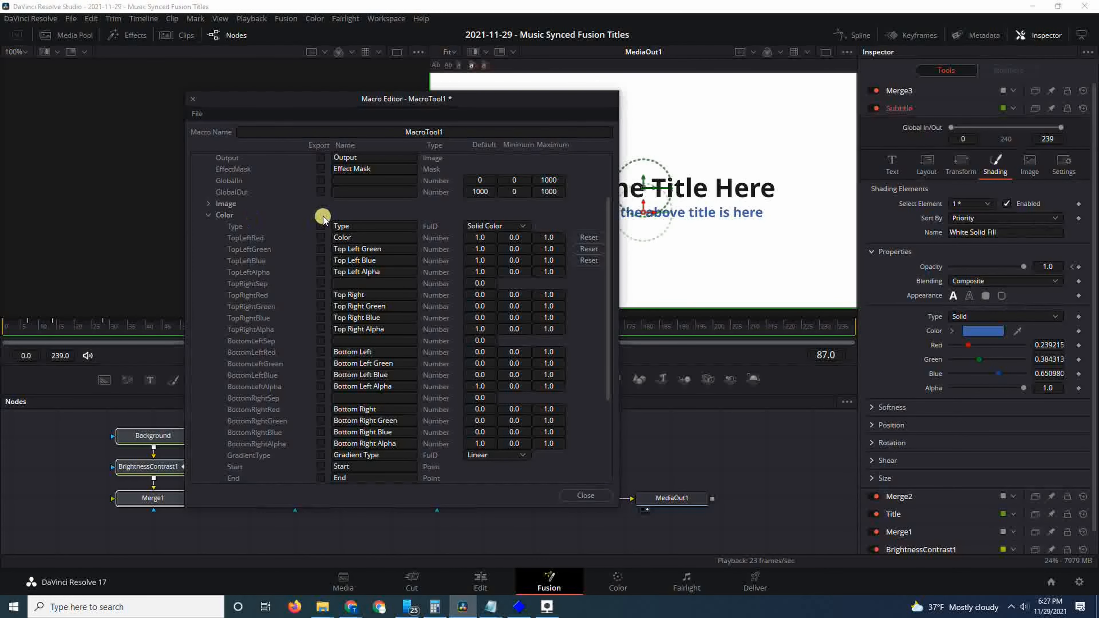
pyautogui.scroll(-4, 320, 433)
pyautogui.scroll(4, 318, 411)
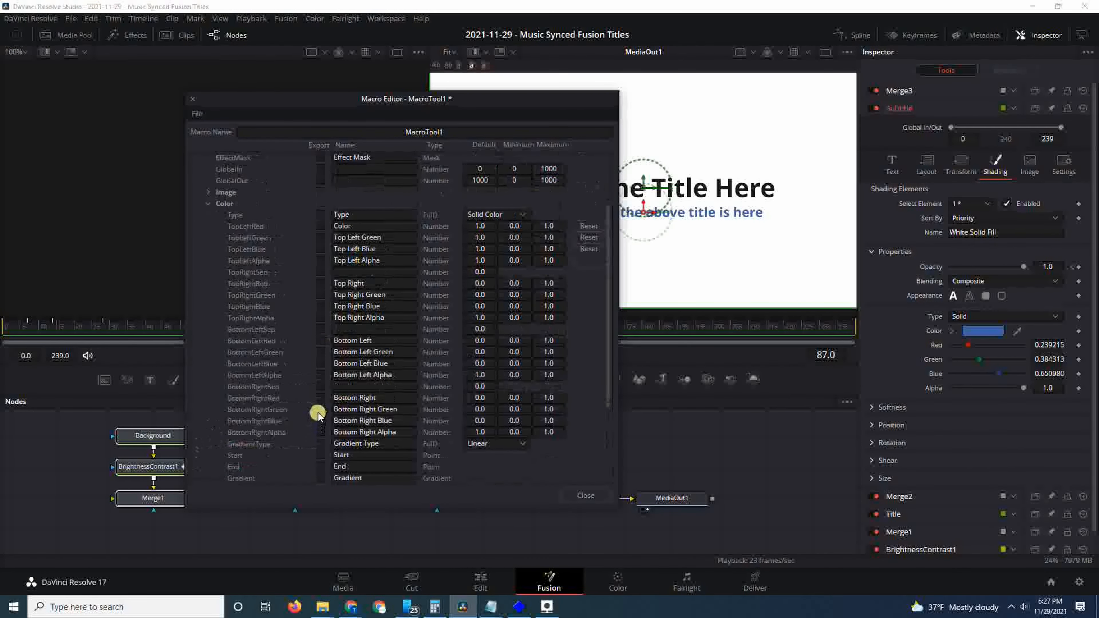
pyautogui.scroll(-3, 309, 389)
pyautogui.scroll(2, 319, 411)
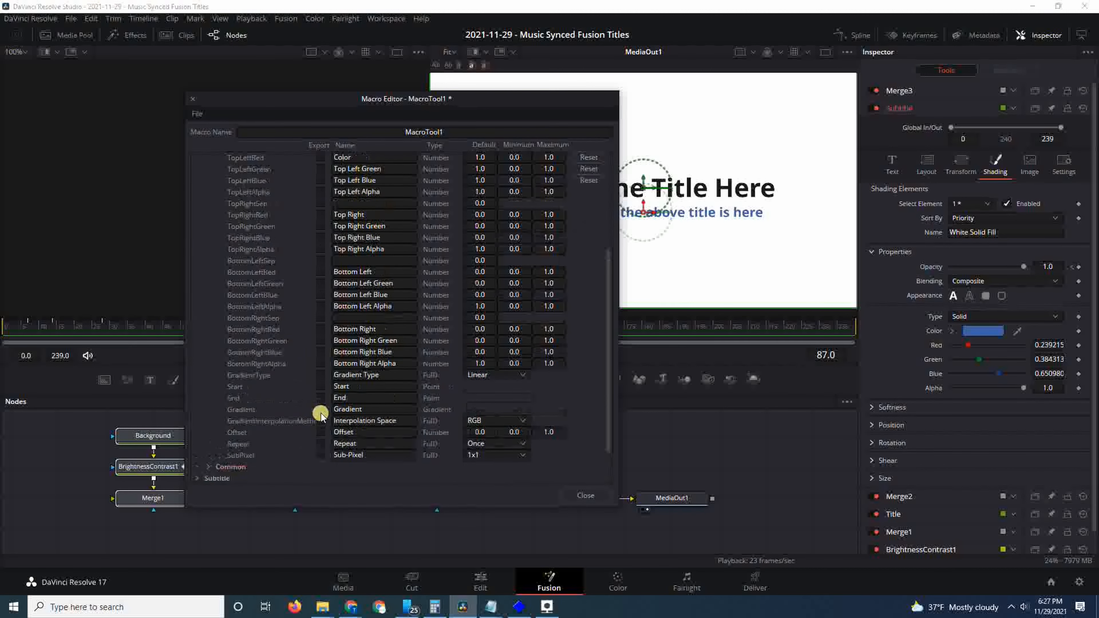
pyautogui.scroll(3, 320, 411)
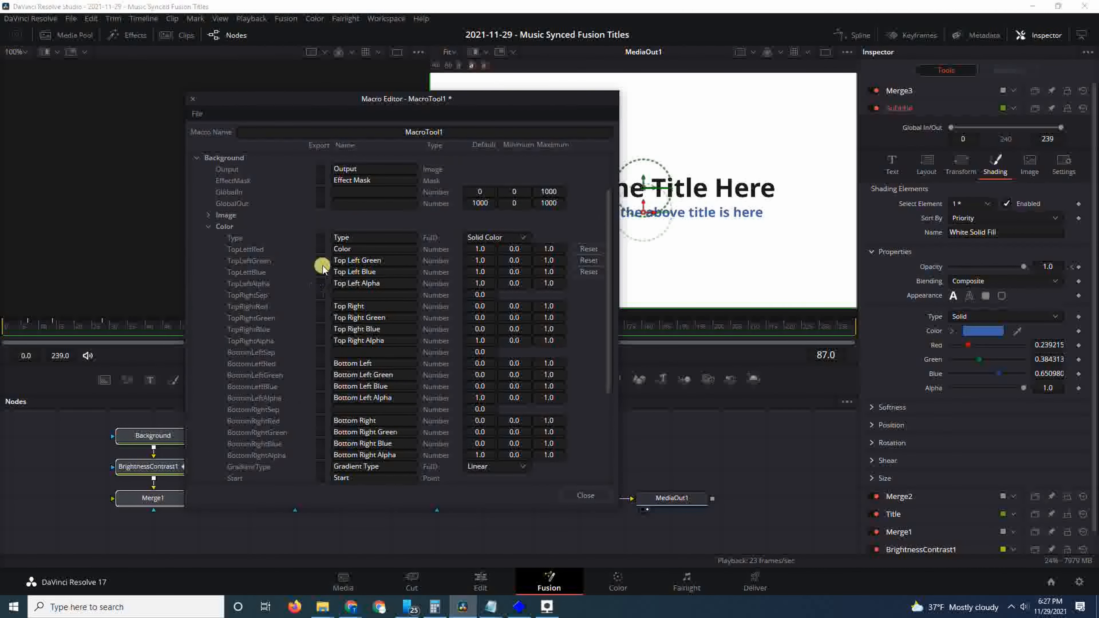
pyautogui.scroll(-5, 326, 255)
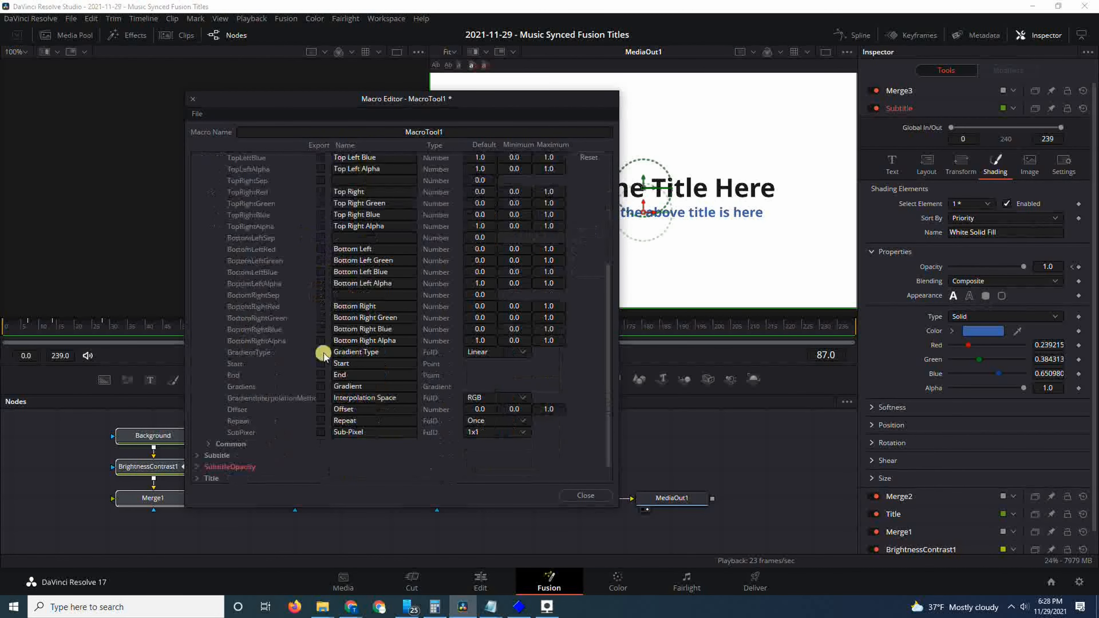
pyautogui.scroll(4, 322, 285)
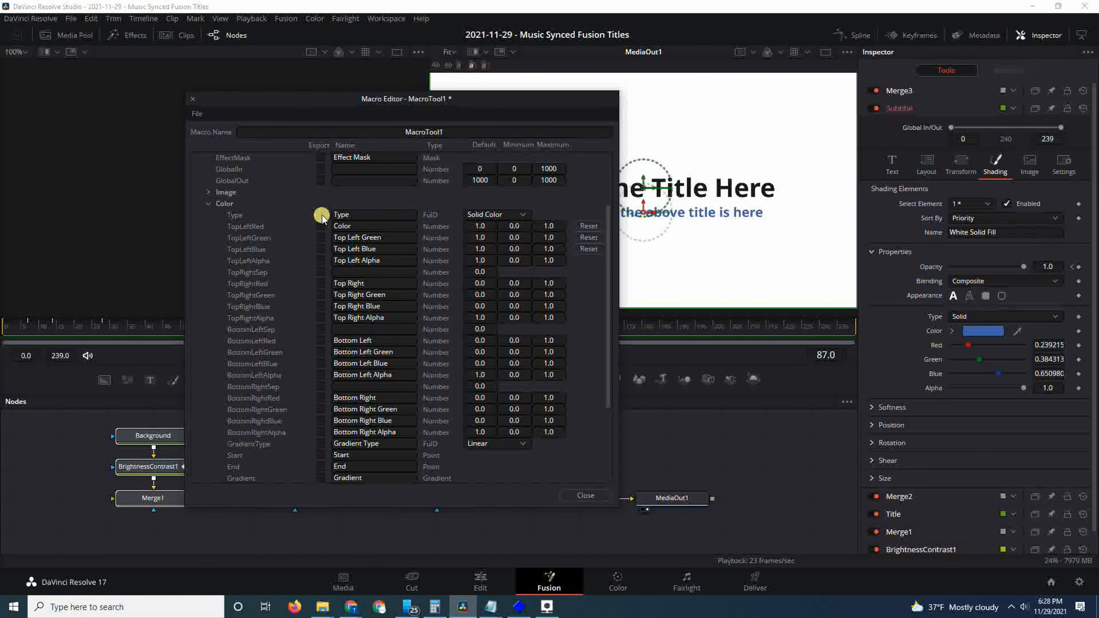
# - Mark the Background node's Type, Color, Top Left and Top Right color parameters for export, through Top Right Alpha
pyautogui.click(320, 226)
pyautogui.click(321, 237)
pyautogui.click(321, 249)
pyautogui.click(321, 261)
pyautogui.click(320, 272)
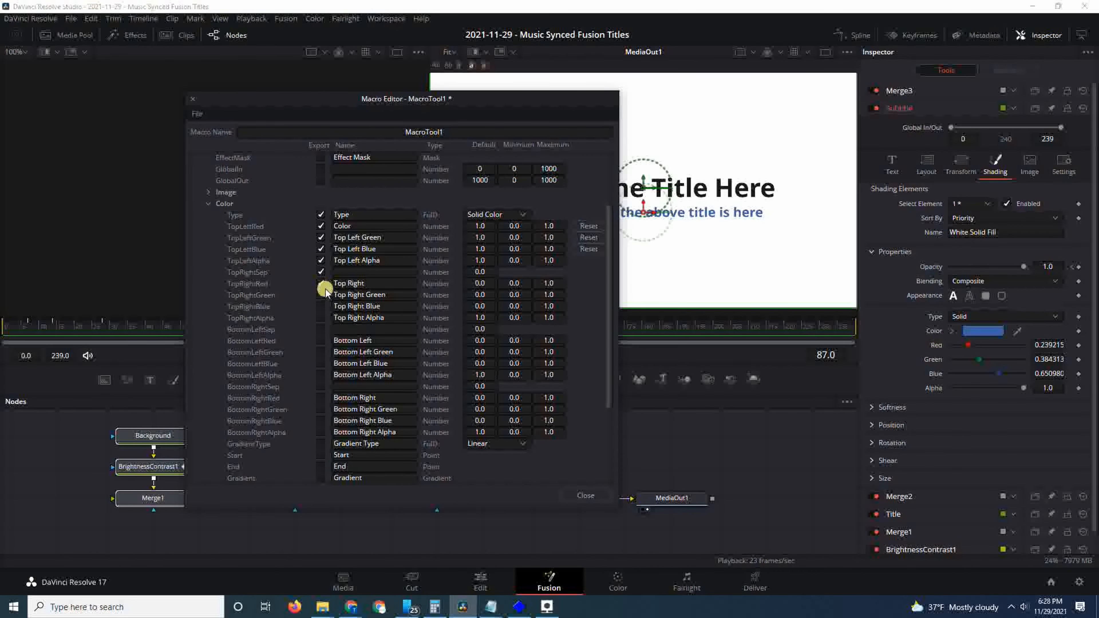
pyautogui.click(321, 283)
pyautogui.click(322, 304)
pyautogui.click(321, 294)
pyautogui.click(321, 317)
# - Mark Background's Bottom Left and Bottom Right color parameters and Gradient Type for export, and collapse the Background parameters
pyautogui.click(321, 329)
pyautogui.click(321, 341)
pyautogui.click(321, 352)
pyautogui.scroll(-2, 321, 364)
pyautogui.click(321, 353)
pyautogui.click(321, 364)
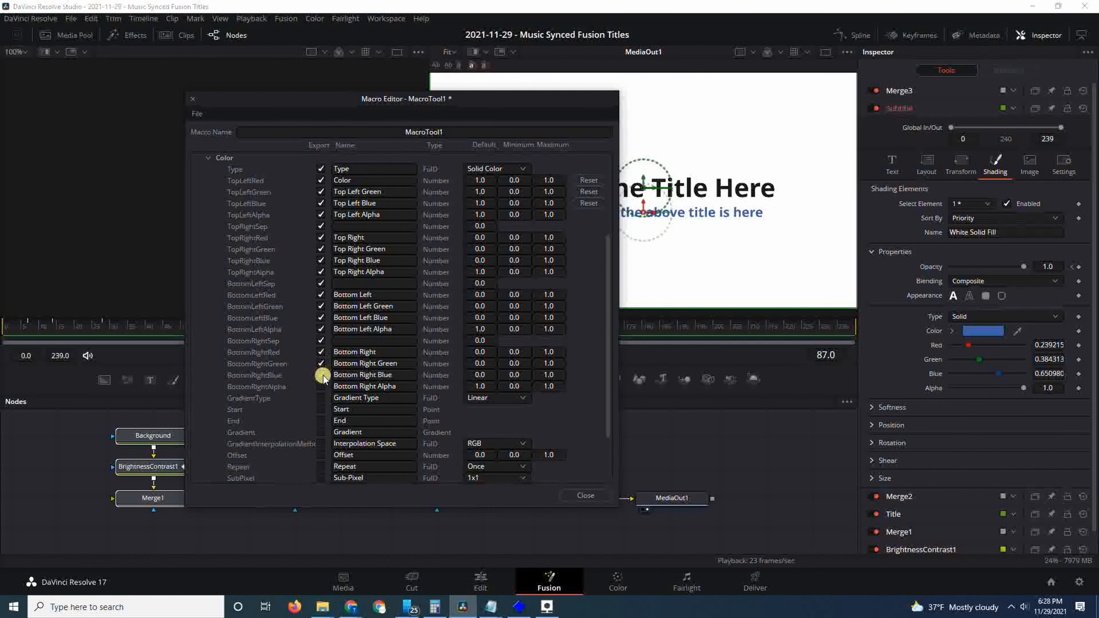
pyautogui.click(321, 376)
pyautogui.click(322, 387)
pyautogui.click(321, 397)
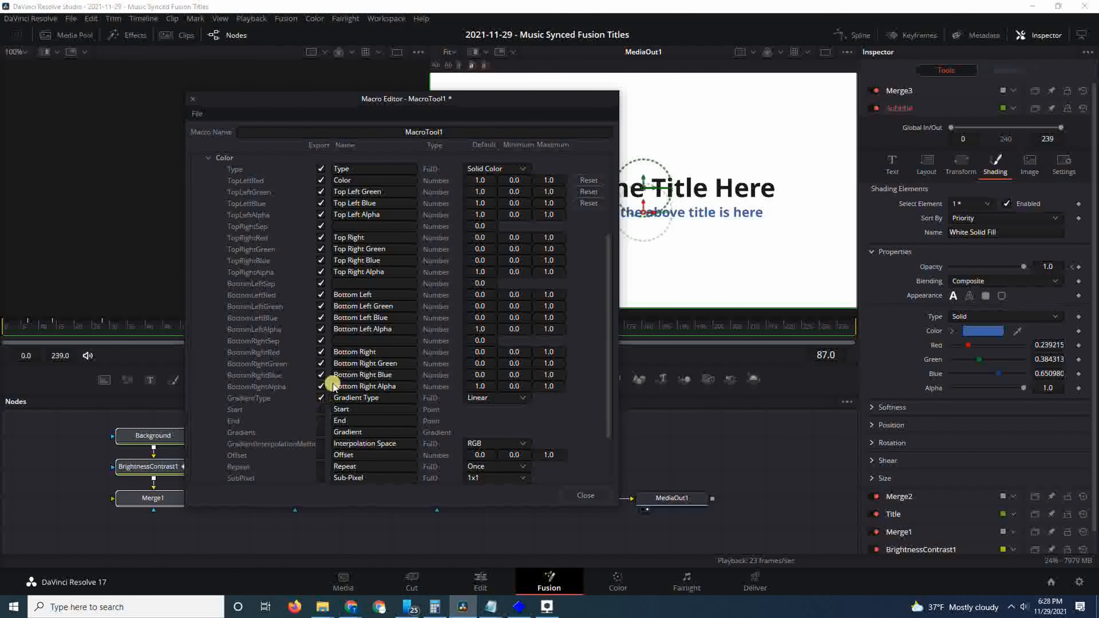
pyautogui.scroll(-2, 324, 398)
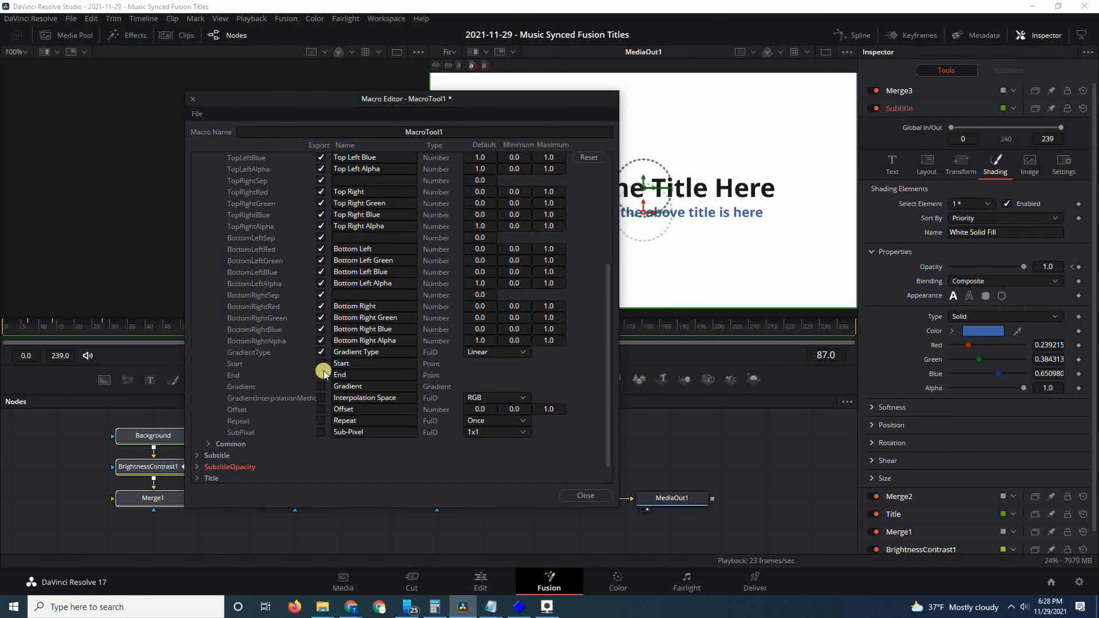
pyautogui.scroll(10, 320, 359)
pyautogui.click(212, 216)
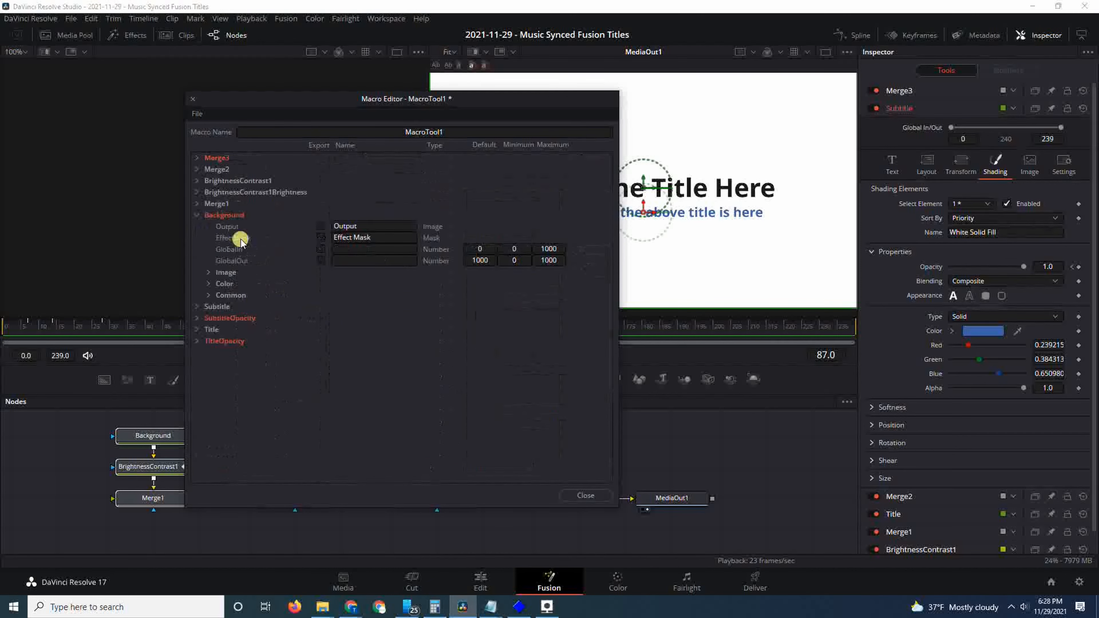
pyautogui.click(197, 215)
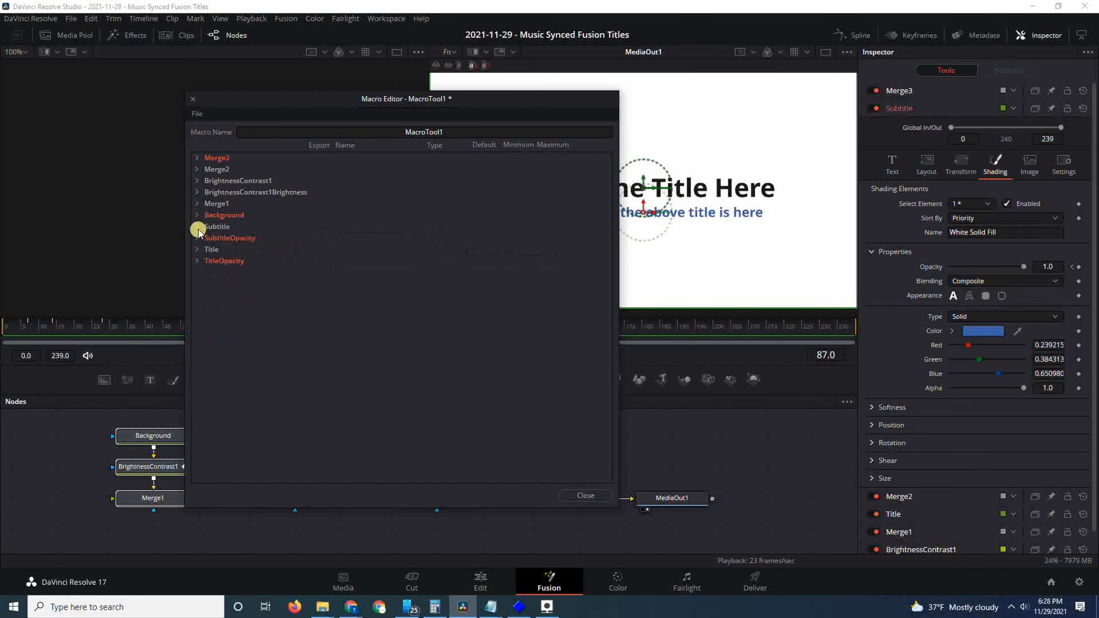
# - Mark the Title node's Styled Text for export and show that node's text settings in the Inspector for comparison
pyautogui.click(197, 249)
pyautogui.click(209, 306)
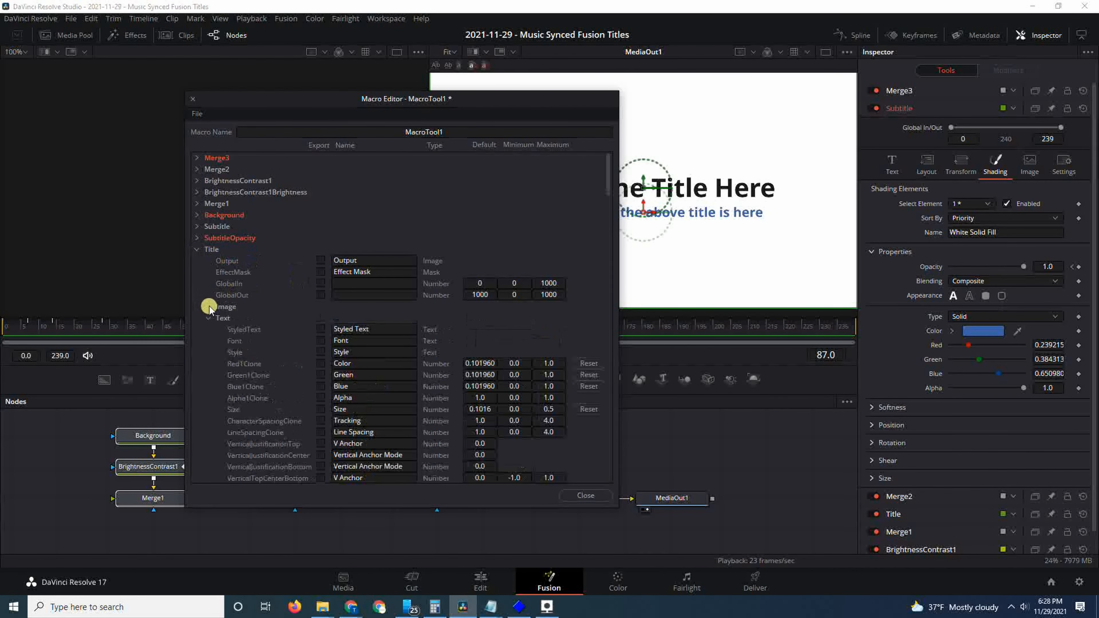
pyautogui.scroll(-4, 278, 294)
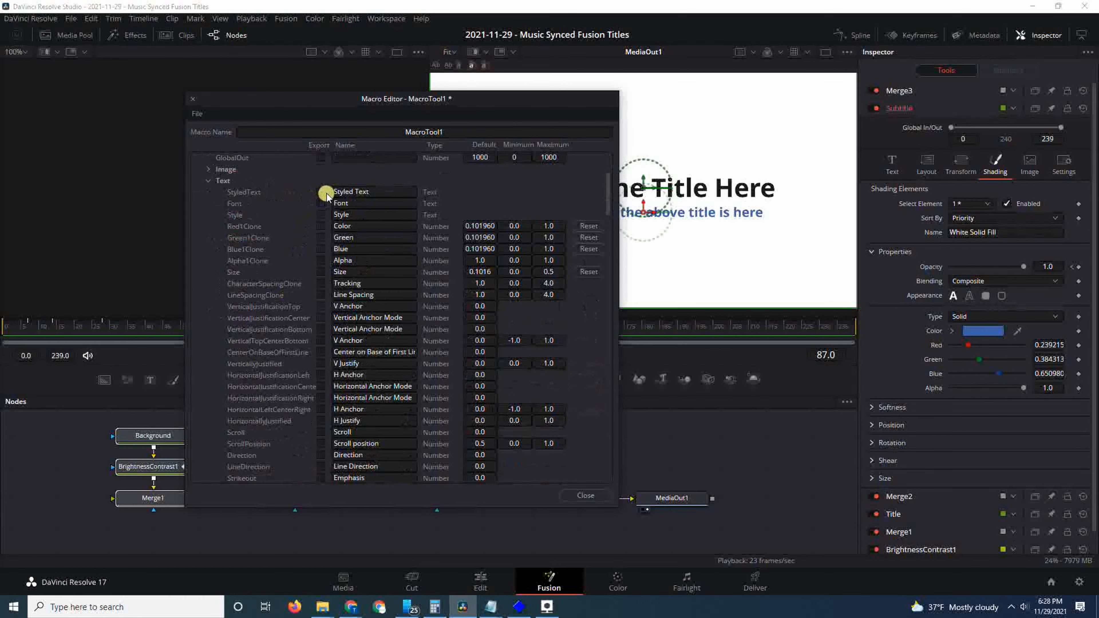
pyautogui.moveTo(414, 102); pyautogui.dragTo(498, 90)
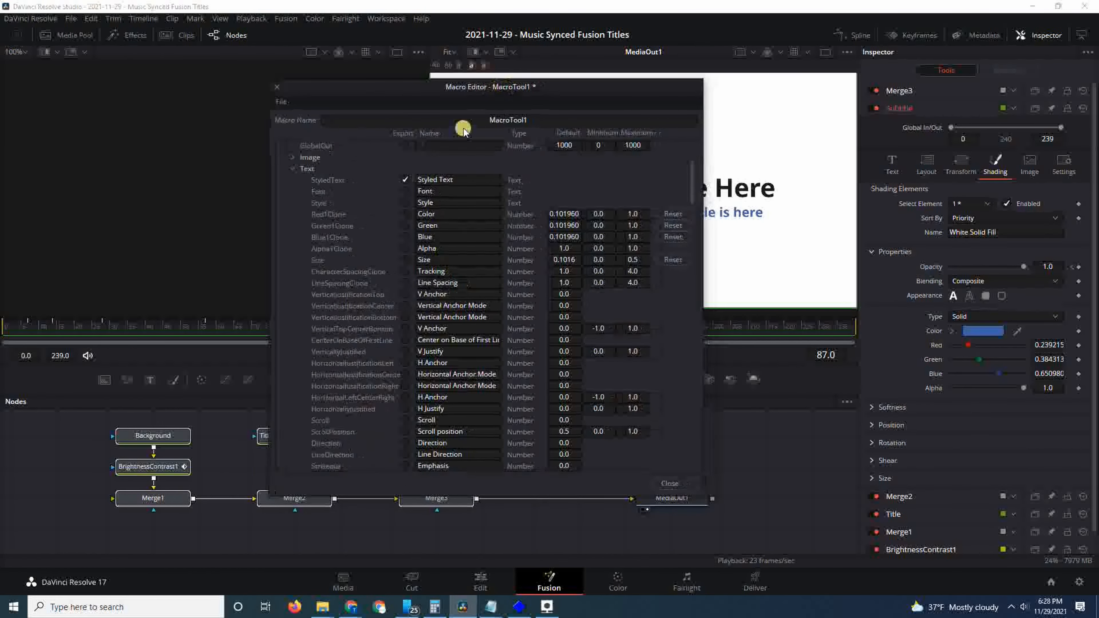
pyautogui.click(264, 437)
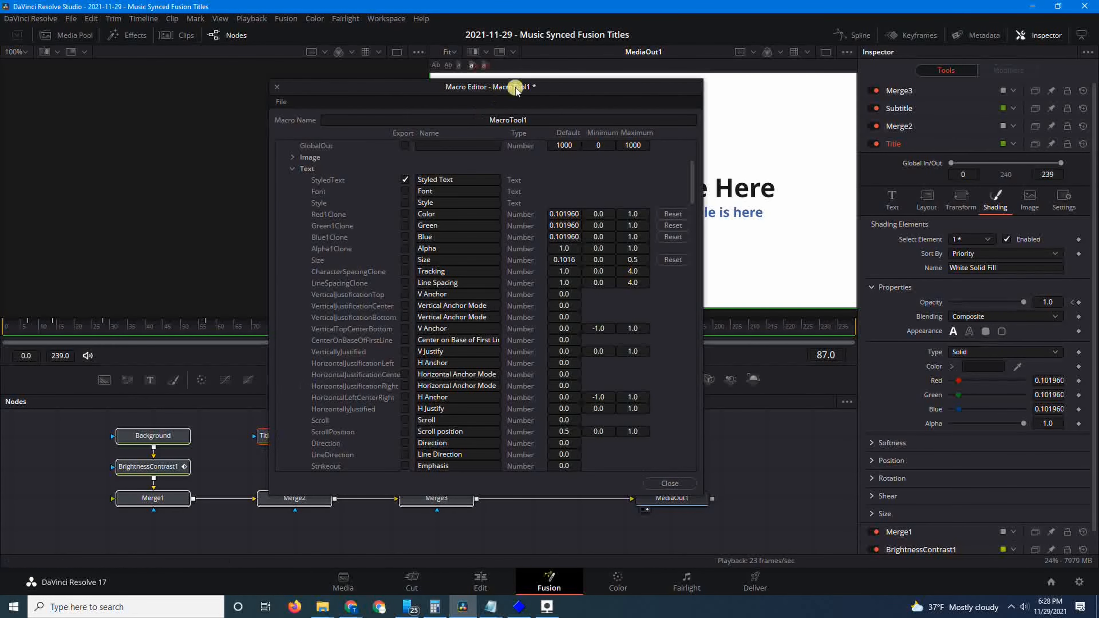
pyautogui.moveTo(520, 85); pyautogui.dragTo(583, 88)
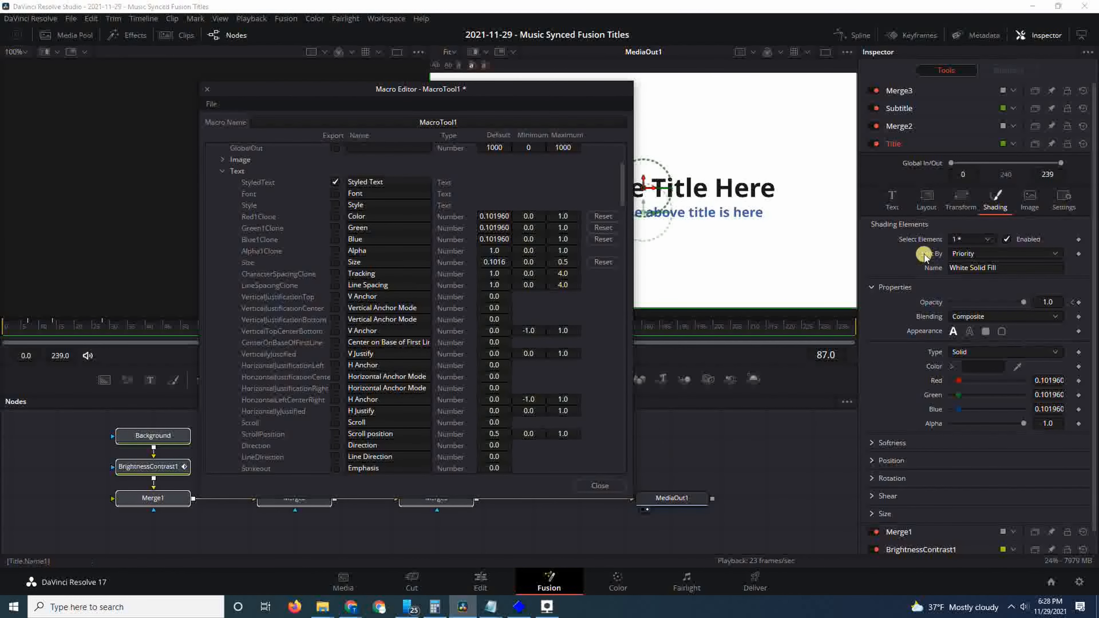
pyautogui.click(892, 201)
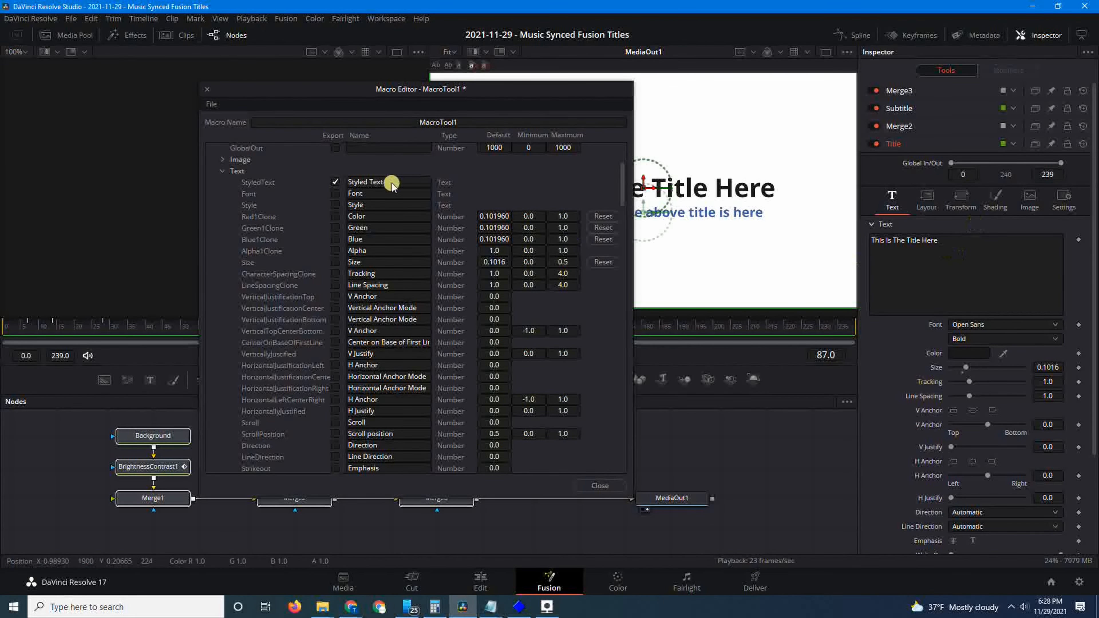
# - Mark Title's text parameters from Font through Line Spacing and the vertical anchor settings through VerticalTopCenterBottom for export
pyautogui.click(336, 193)
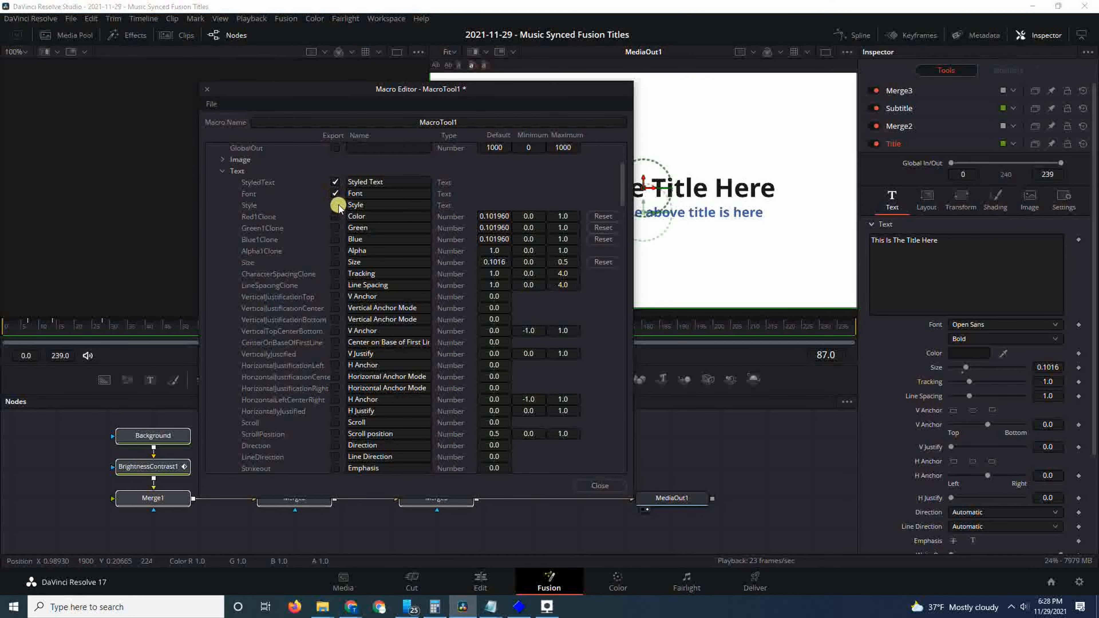
pyautogui.click(336, 228)
pyautogui.click(336, 240)
pyautogui.click(335, 251)
pyautogui.click(336, 284)
pyautogui.click(336, 308)
pyautogui.click(336, 331)
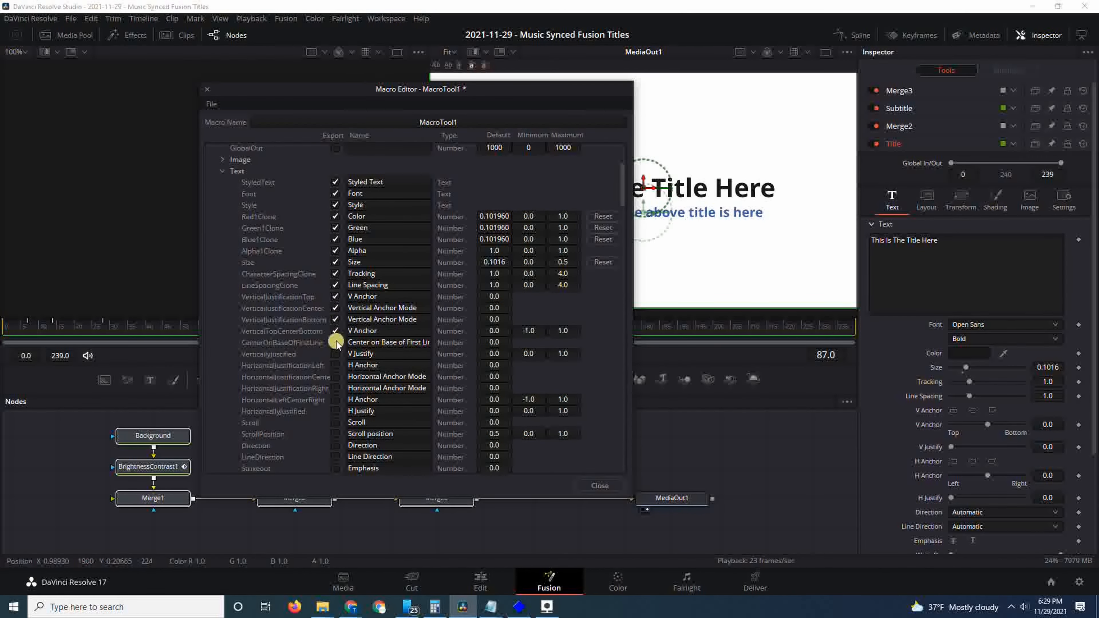
# - Mark Title's Center on Base of First Line, V Justify, all horizontal anchor parameters and H Justify for export
pyautogui.click(335, 342)
pyautogui.click(335, 354)
pyautogui.click(336, 365)
pyautogui.click(336, 377)
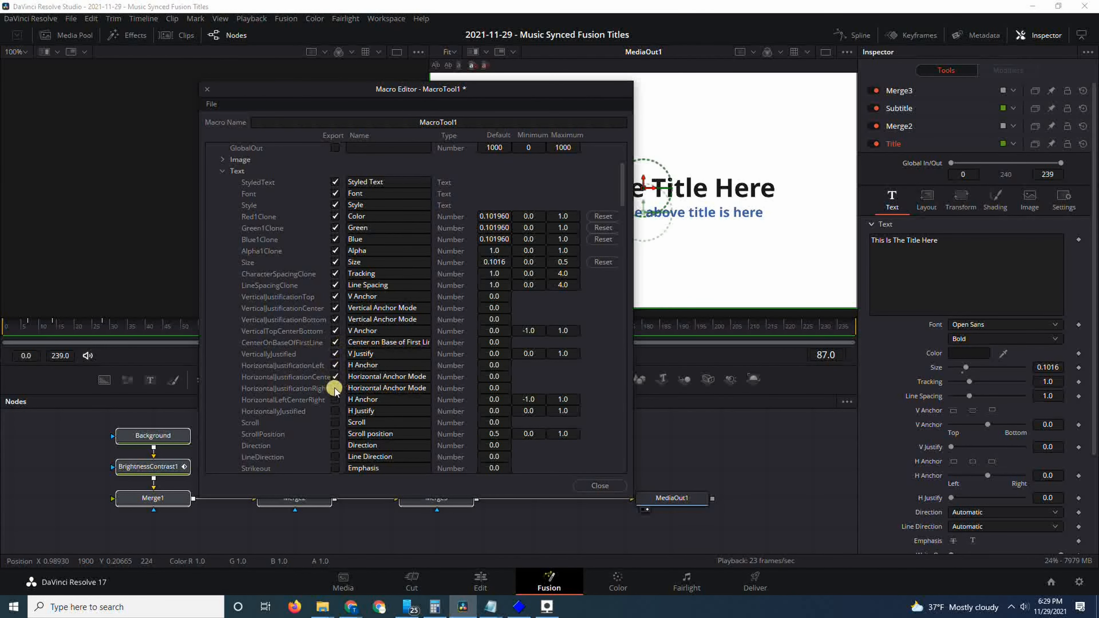
pyautogui.click(336, 388)
pyautogui.click(335, 399)
pyautogui.click(336, 410)
# - Mark Title's Scroll, Scroll position, Direction, Line Direction and both Emphasis parameters, Strikeout and Underline, for export
pyautogui.scroll(-2, 346, 389)
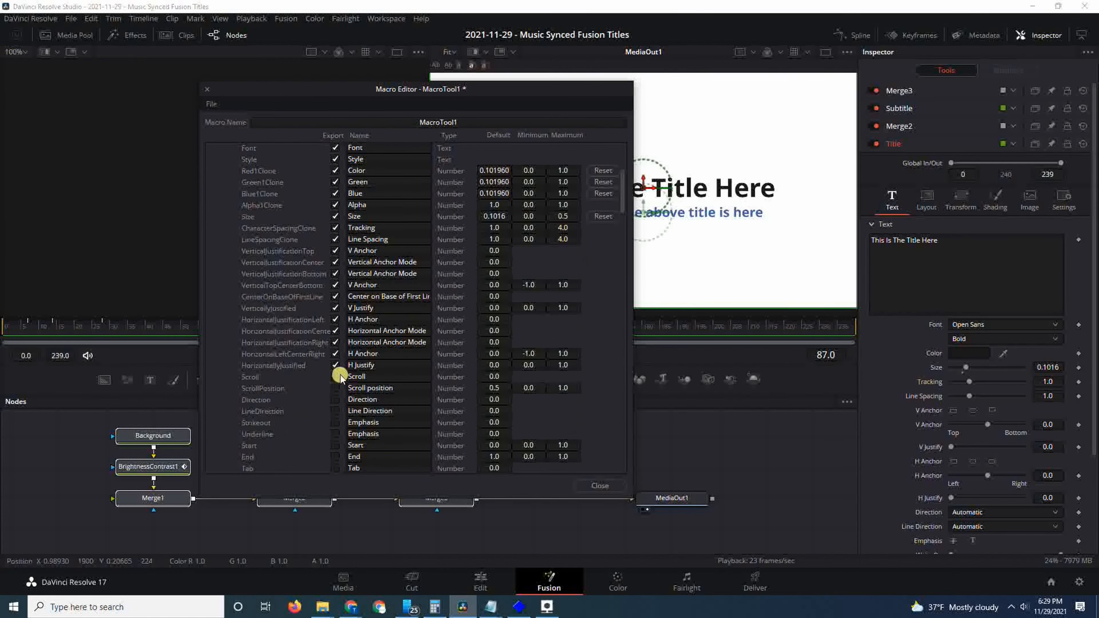
pyautogui.scroll(-1, 342, 346)
pyautogui.click(336, 354)
pyautogui.click(336, 364)
pyautogui.click(335, 376)
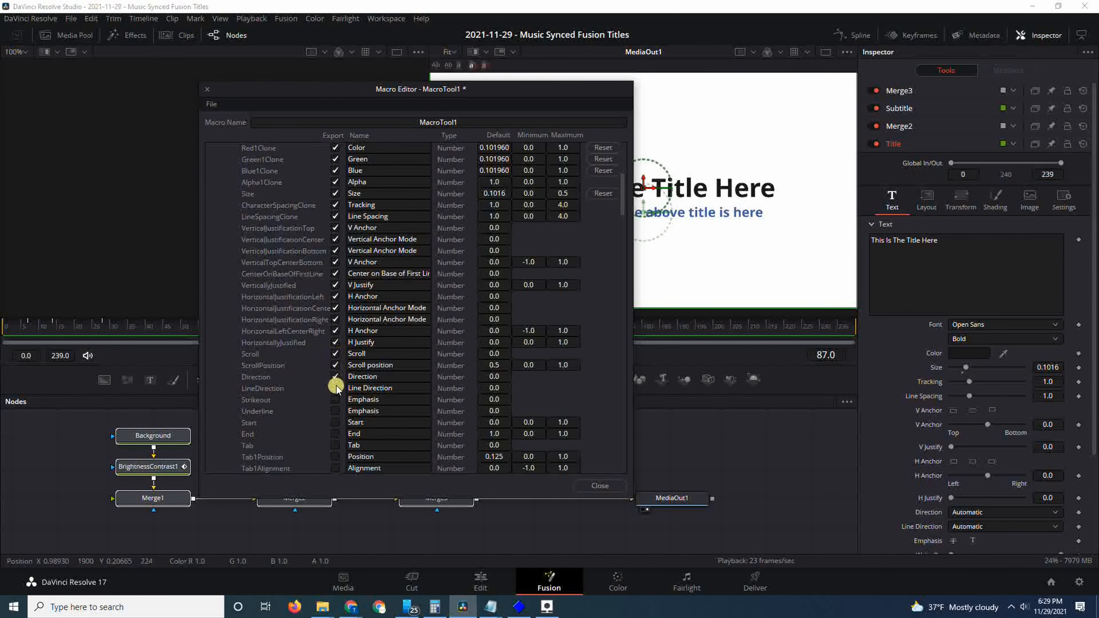
pyautogui.click(335, 388)
pyautogui.click(335, 399)
pyautogui.click(335, 410)
# - Expand the Subtitle node's text parameters and mark Styled Text, Font, Style, Color, Green, Blue and Alpha for export
pyautogui.scroll(-3, 361, 390)
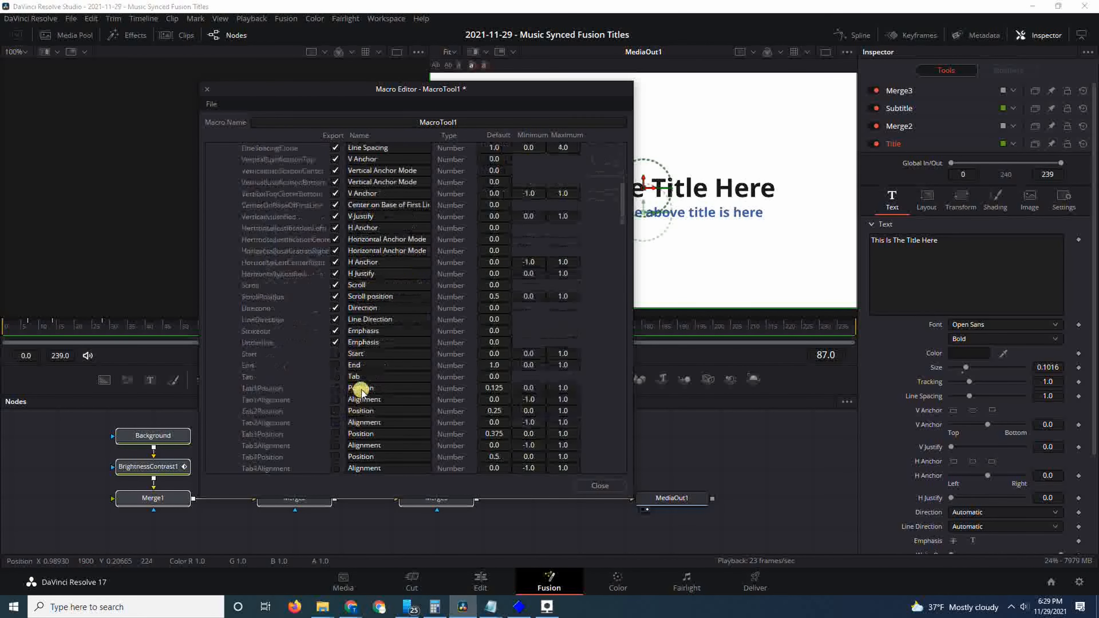
pyautogui.scroll(-3, 420, 348)
pyautogui.scroll(12, 420, 349)
pyautogui.click(211, 228)
pyautogui.click(211, 216)
pyautogui.scroll(-5, 327, 297)
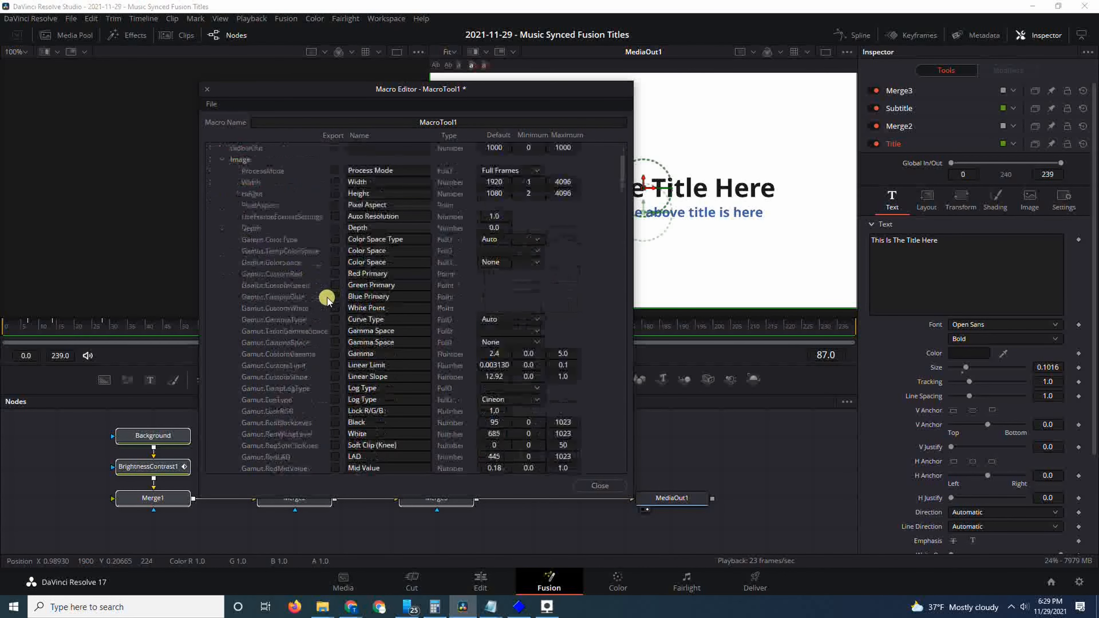
pyautogui.click(222, 160)
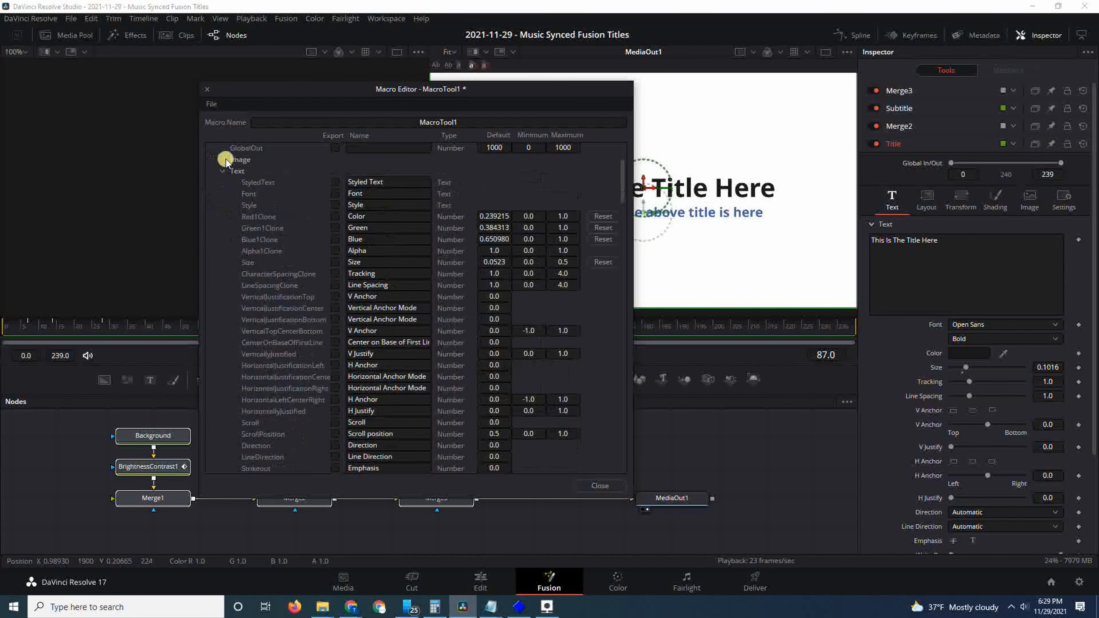
pyautogui.click(335, 182)
pyautogui.click(335, 194)
pyautogui.click(335, 205)
pyautogui.click(335, 216)
pyautogui.click(335, 228)
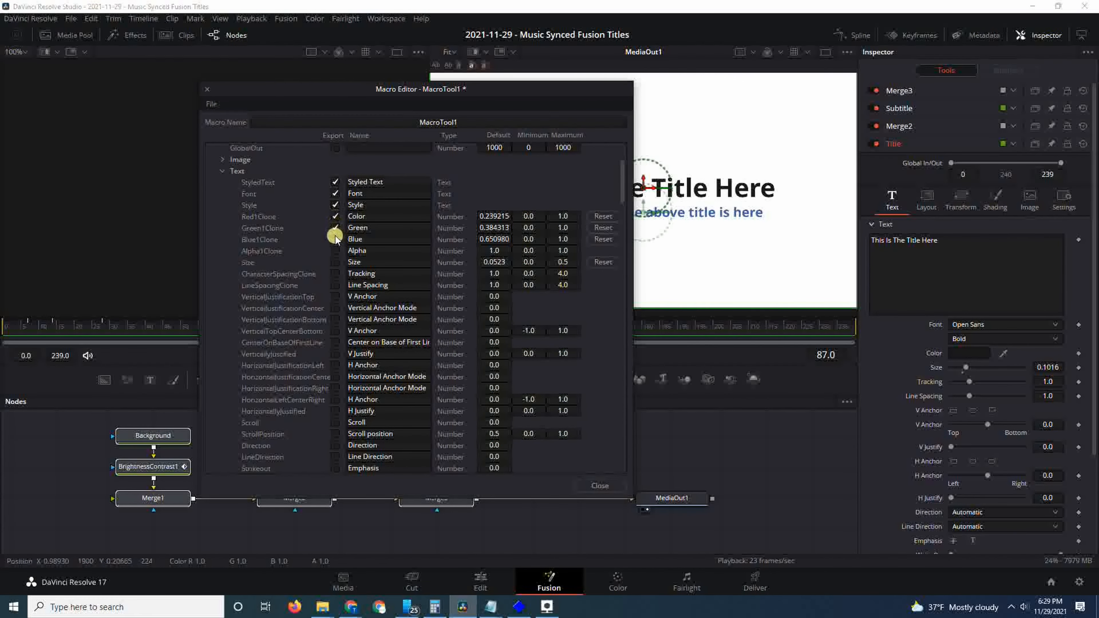
pyautogui.click(336, 239)
pyautogui.click(336, 251)
# - Mark Subtitle's Size, Tracking, Line Spacing, all vertical anchor parameters, Center on Base of First Line and V Justify for export
pyautogui.click(336, 263)
pyautogui.click(336, 273)
pyautogui.click(336, 285)
pyautogui.click(335, 297)
pyautogui.click(336, 308)
pyautogui.click(336, 320)
pyautogui.click(336, 331)
pyautogui.click(336, 342)
pyautogui.click(335, 354)
# - Mark Subtitle's H Anchor, both Horizontal Anchor Mode parameters, HorizontalLeftCenterRight and H Justify for export
pyautogui.click(335, 365)
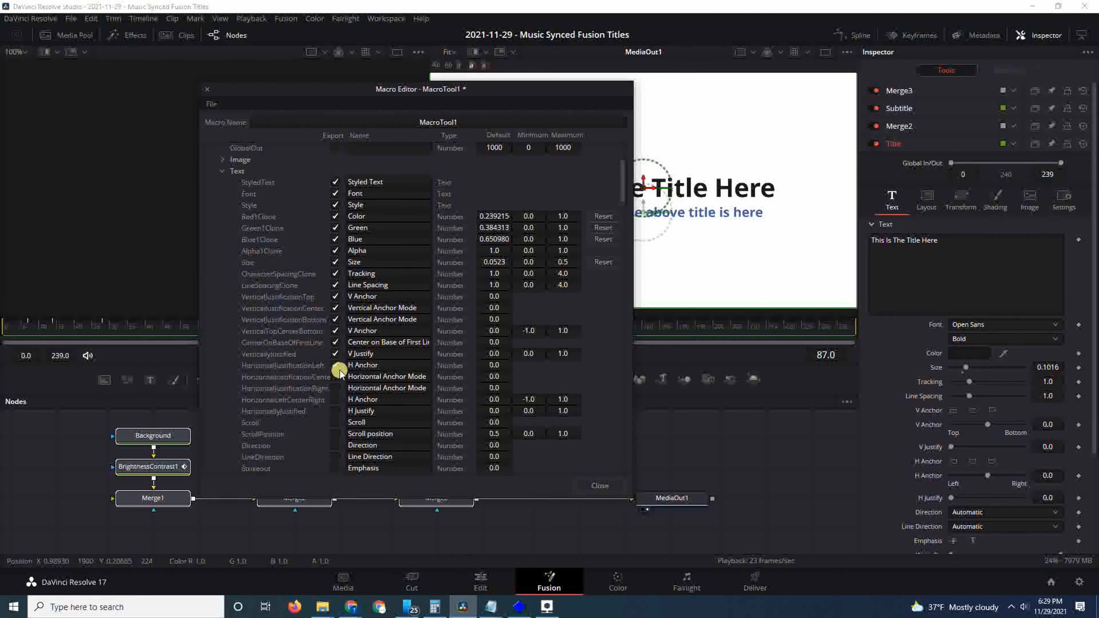
pyautogui.click(335, 377)
pyautogui.click(336, 387)
pyautogui.click(335, 399)
pyautogui.click(335, 410)
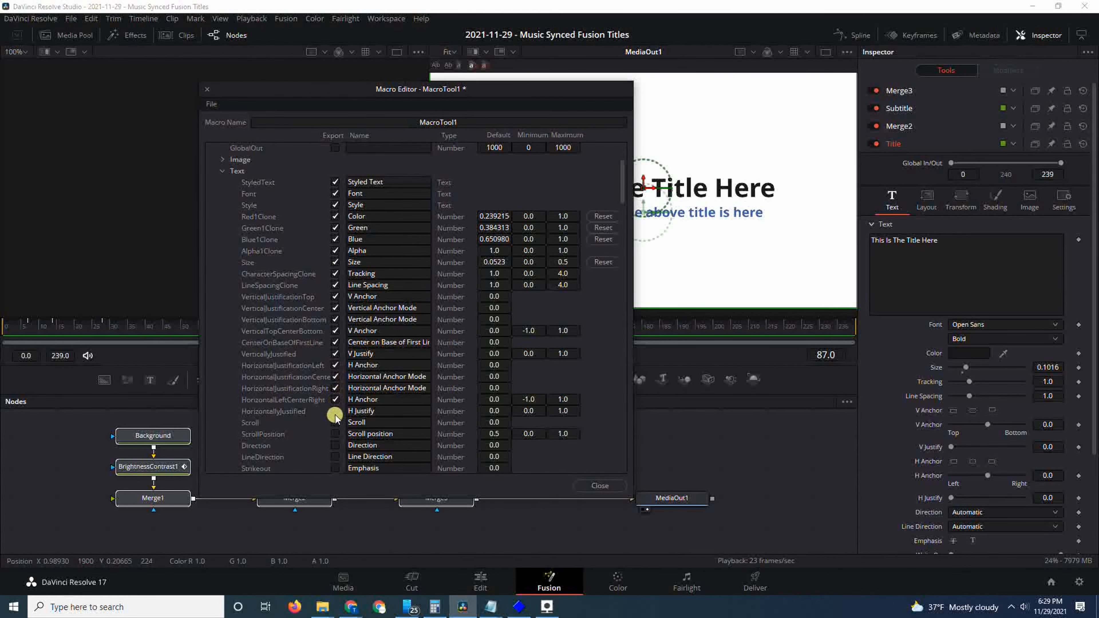
# - Mark Subtitle's Scroll, Scroll position, Direction, Line Direction and both Emphasis parameters, Strikeout and Underline, for export, and collapse the Subtitle node
pyautogui.scroll(-2, 350, 389)
pyautogui.click(335, 376)
pyautogui.click(335, 388)
pyautogui.click(335, 399)
pyautogui.click(335, 410)
pyautogui.click(336, 422)
pyautogui.click(335, 433)
pyautogui.scroll(-8, 432, 410)
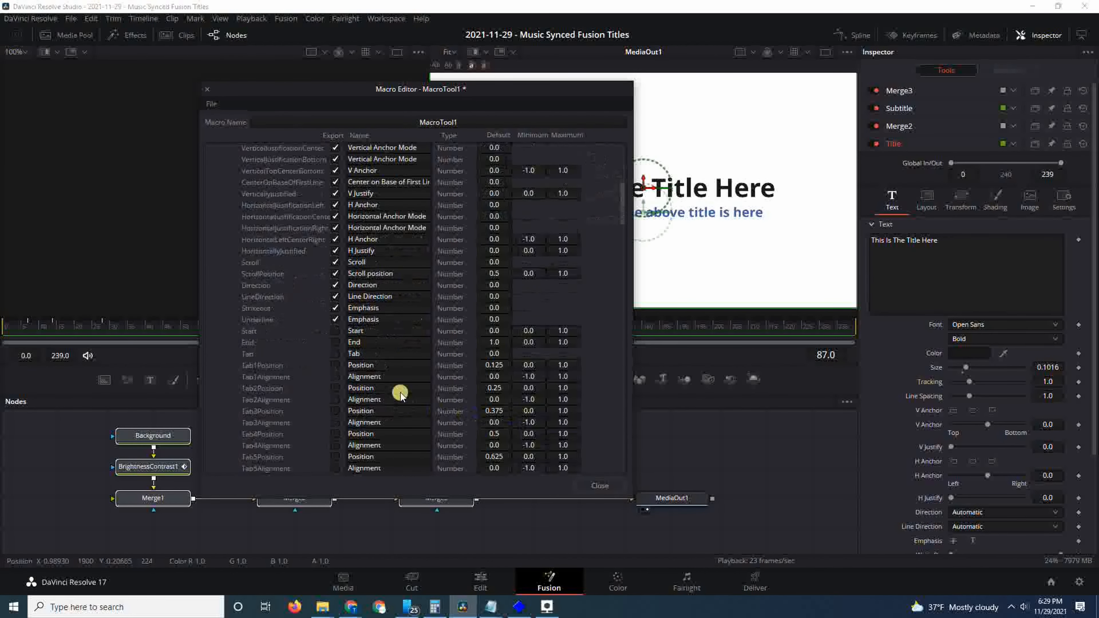
pyautogui.scroll(15, 495, 412)
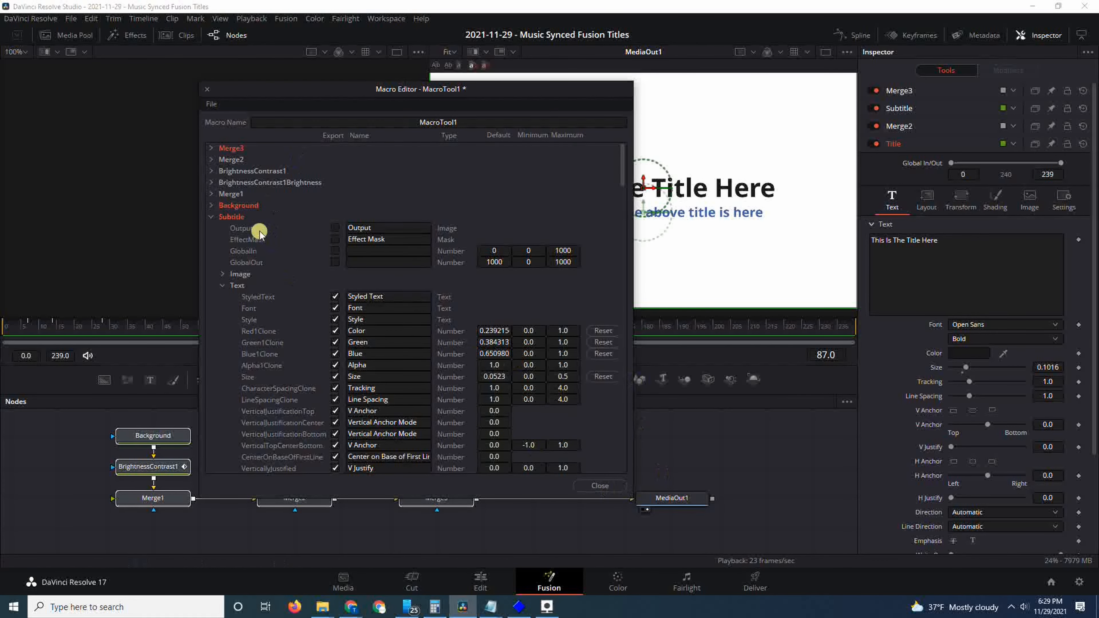
pyautogui.click(211, 216)
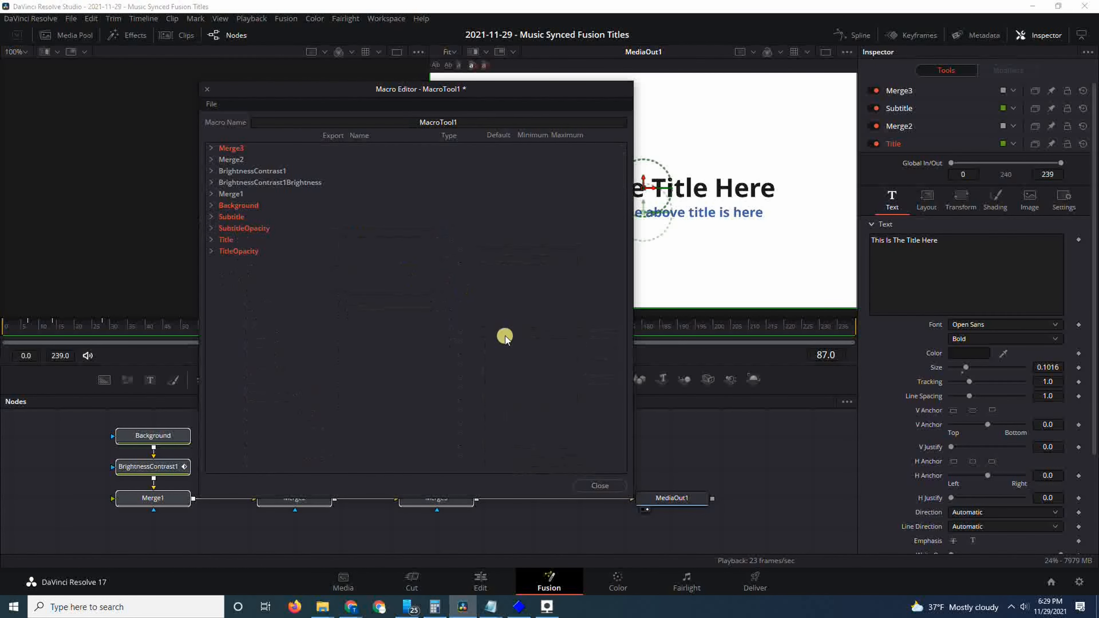
# - Close the macro editor, choosing to save the changes, and set the save location to the Fusion Templates\Edit\Titles folder
pyautogui.click(601, 485)
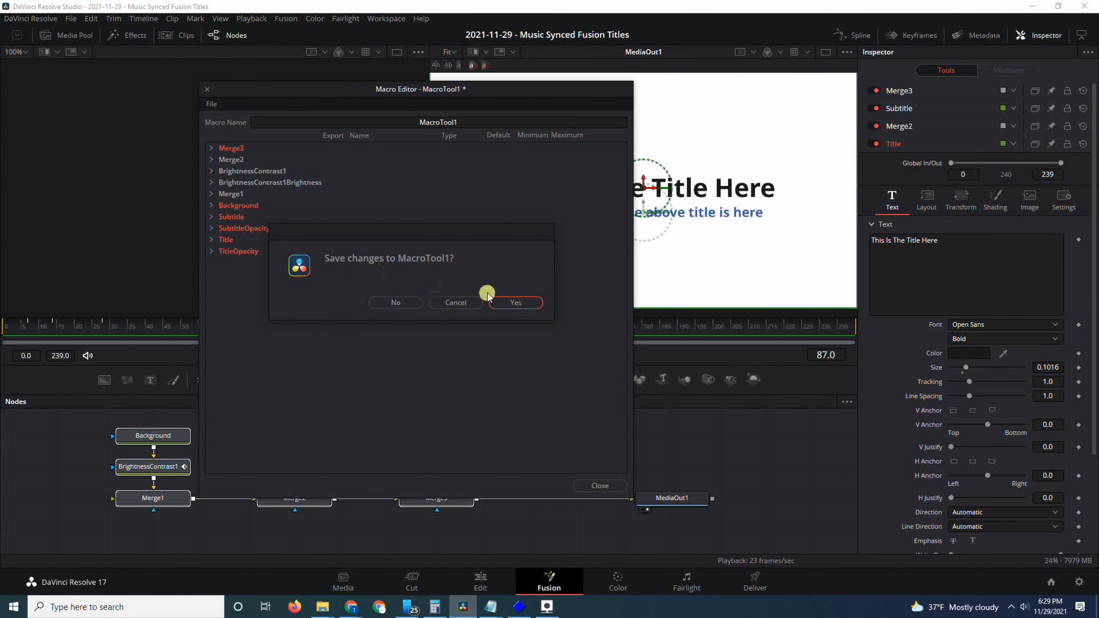
pyautogui.click(523, 302)
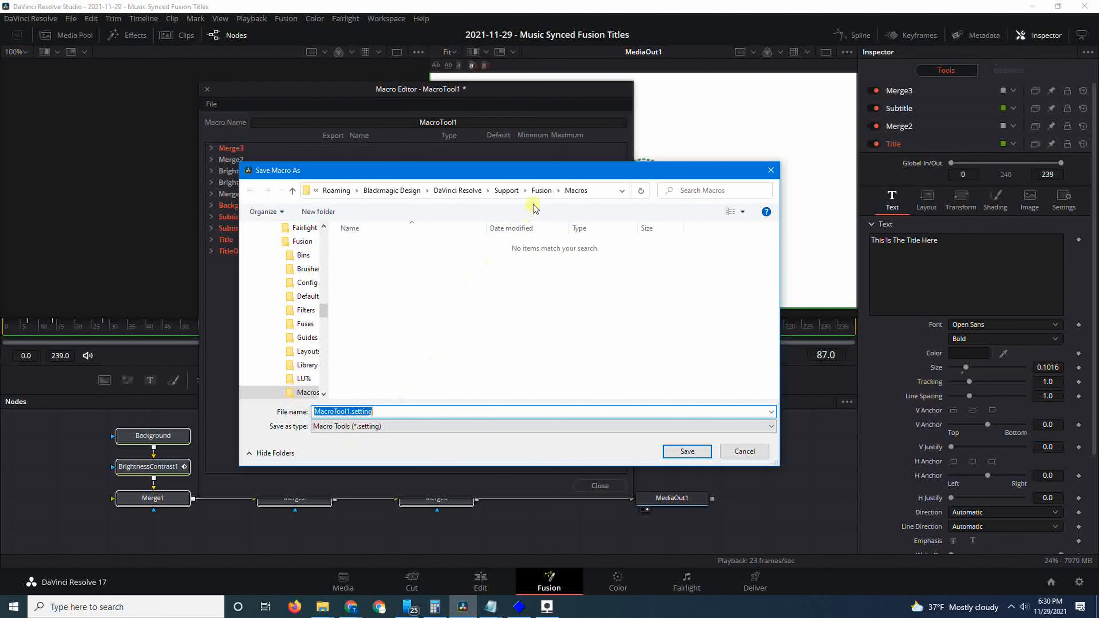
pyautogui.click(544, 192)
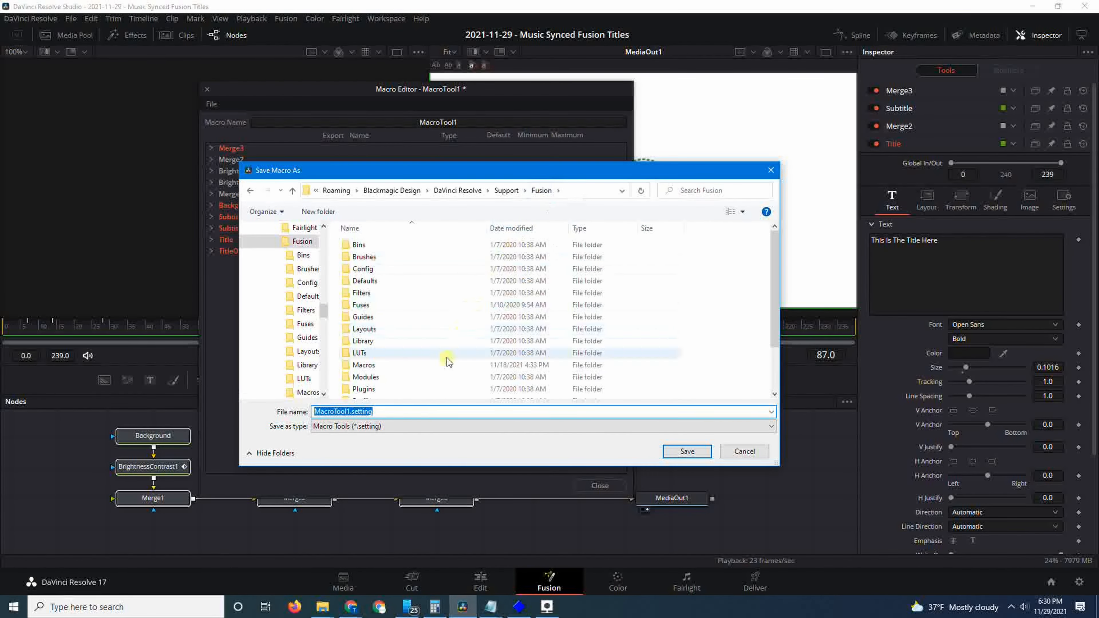
pyautogui.click(385, 394)
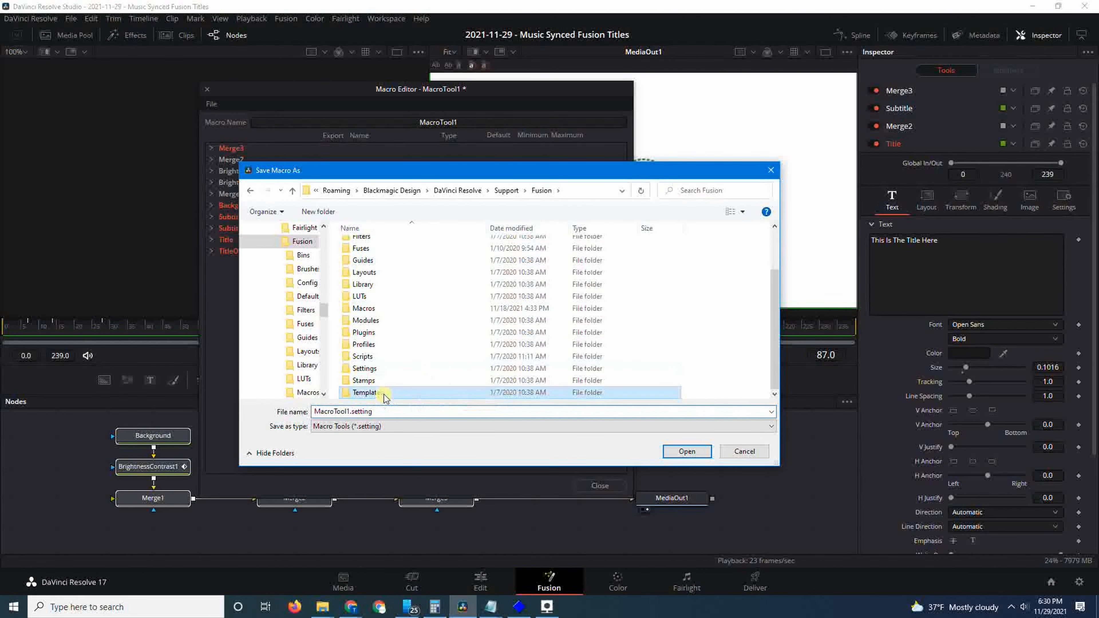
pyautogui.doubleClick(386, 393)
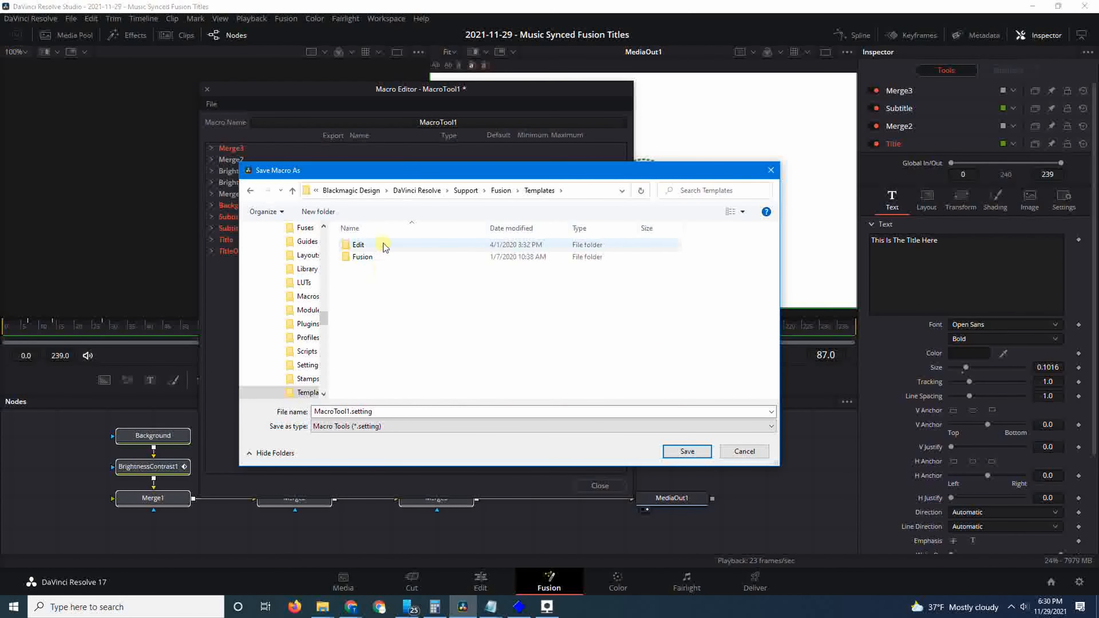
pyautogui.click(372, 245)
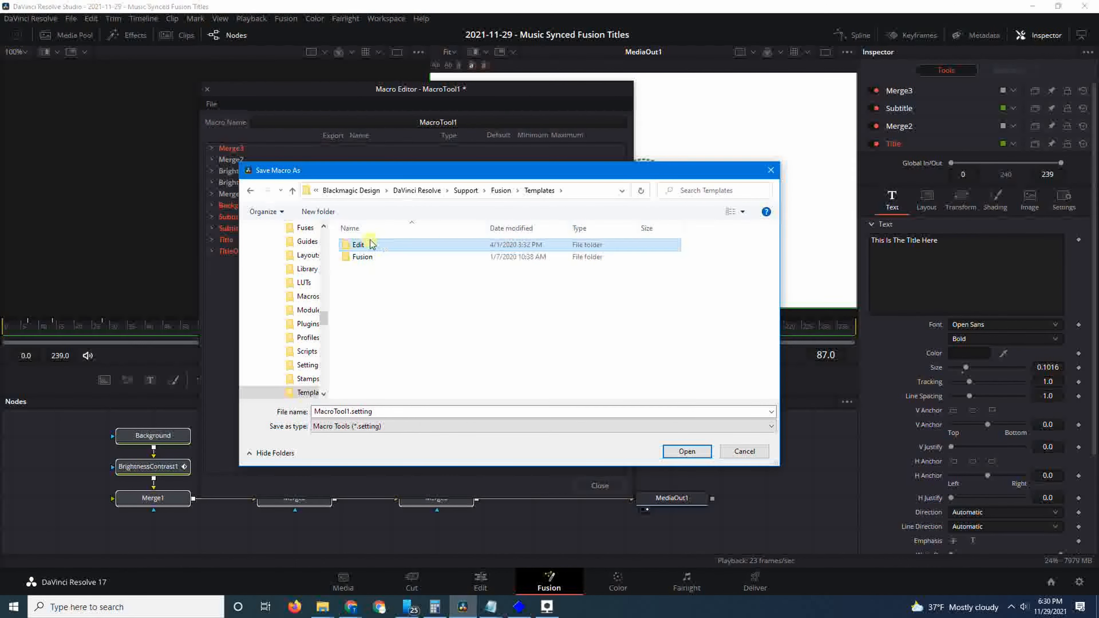
pyautogui.doubleClick(364, 246)
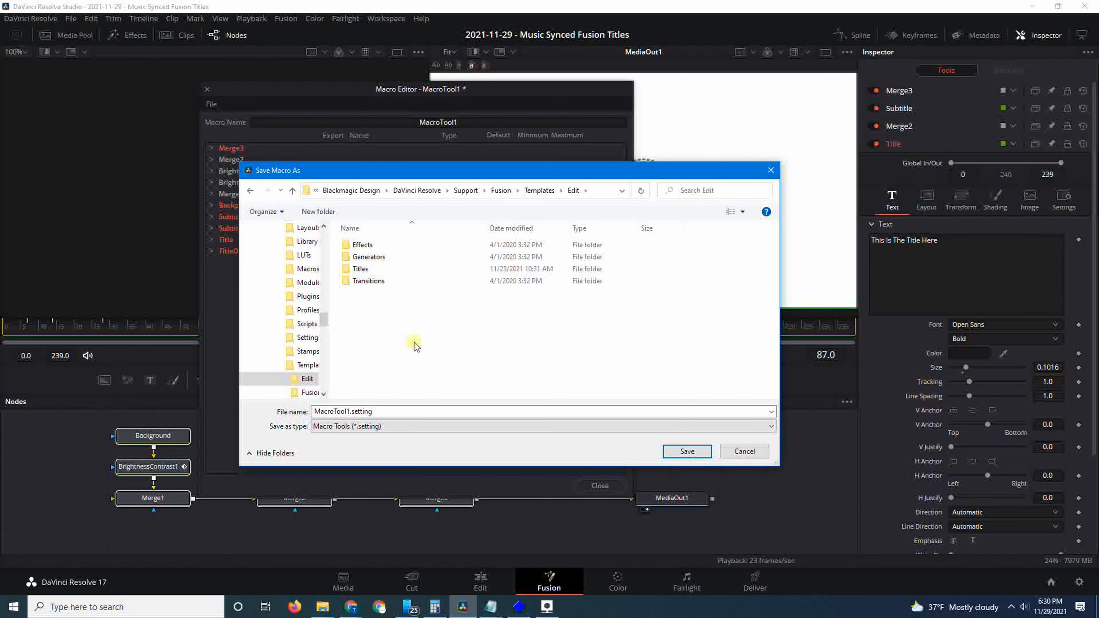
pyautogui.doubleClick(379, 269)
# - Name the macro file TestSyncedTitle23.setting and save it
pyautogui.click(392, 411)
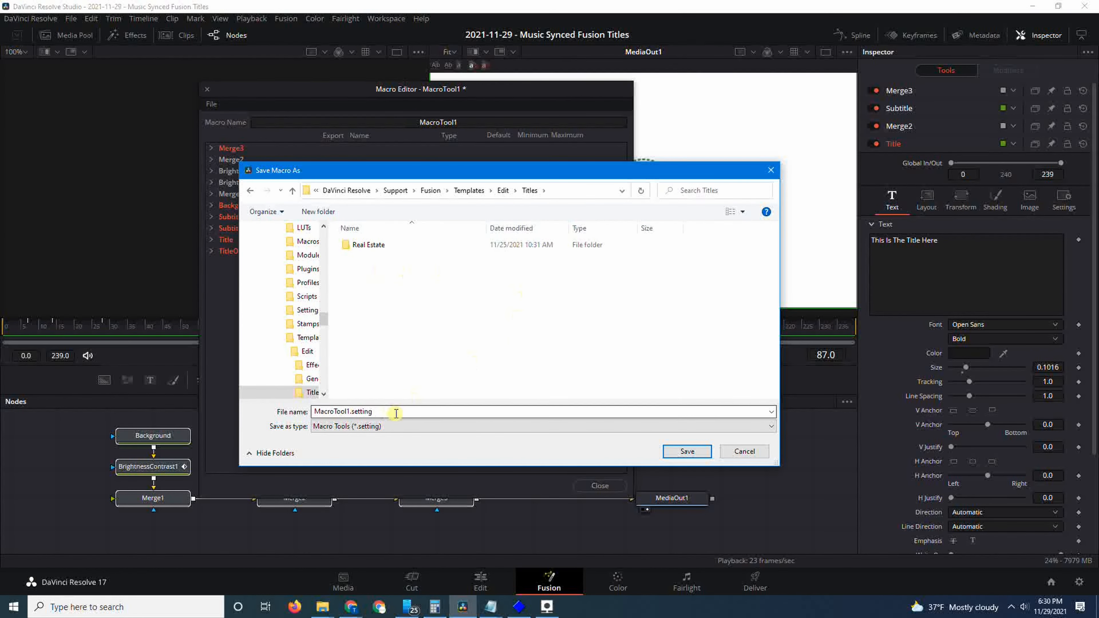
pyautogui.doubleClick(392, 410)
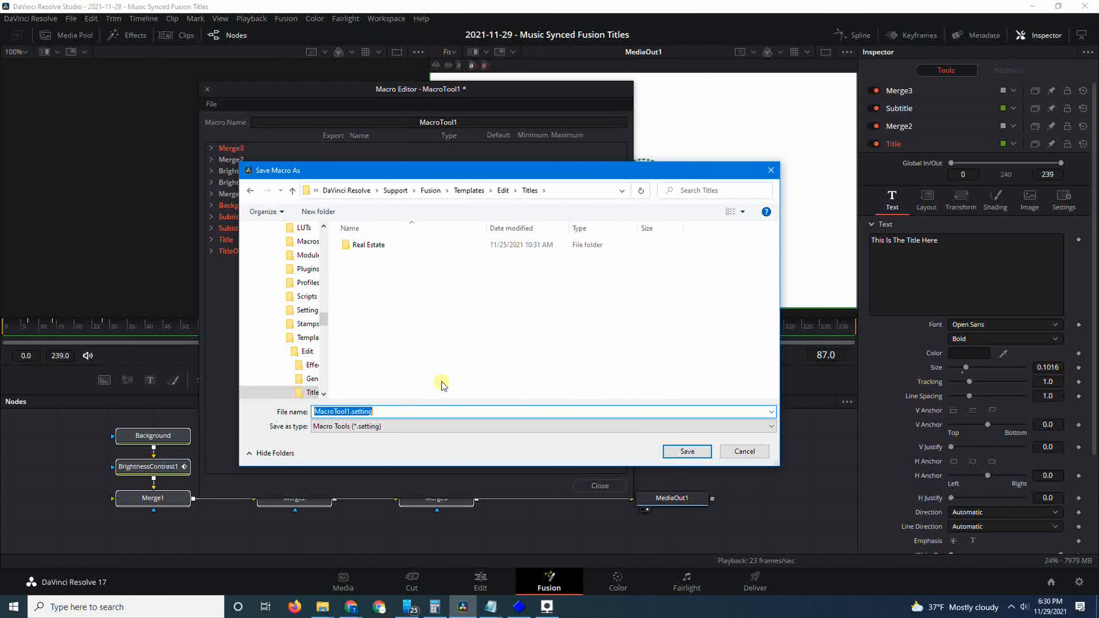
pyautogui.write('Test')
pyautogui.hotkey('ctrl', 'a')
pyautogui.write('S')
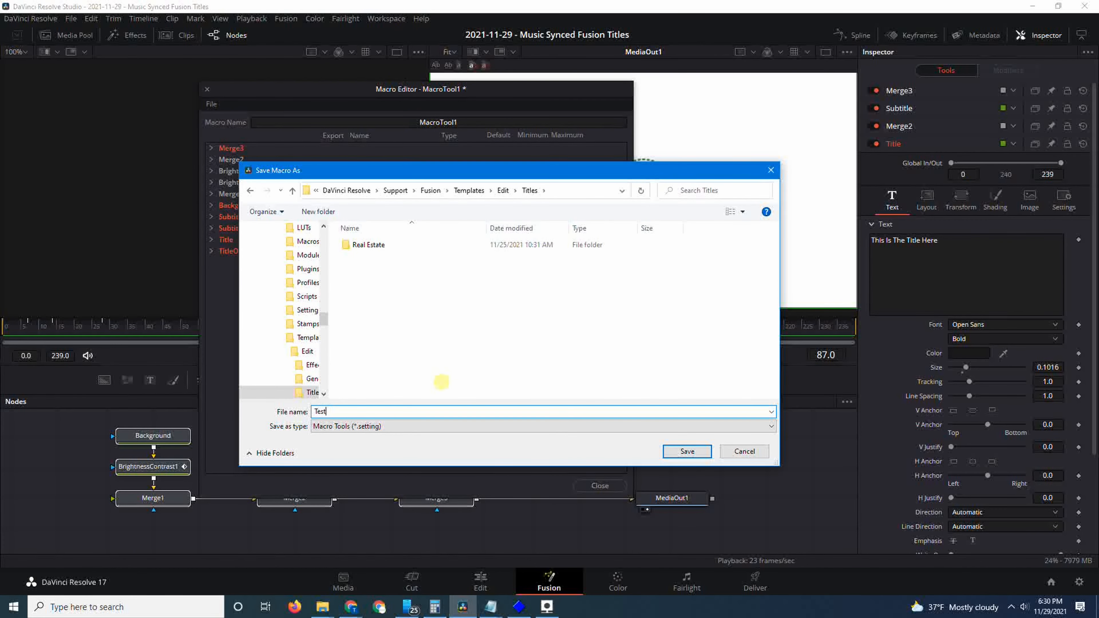
pyautogui.write('yncedTitle23.setting')
pyautogui.press('Return')
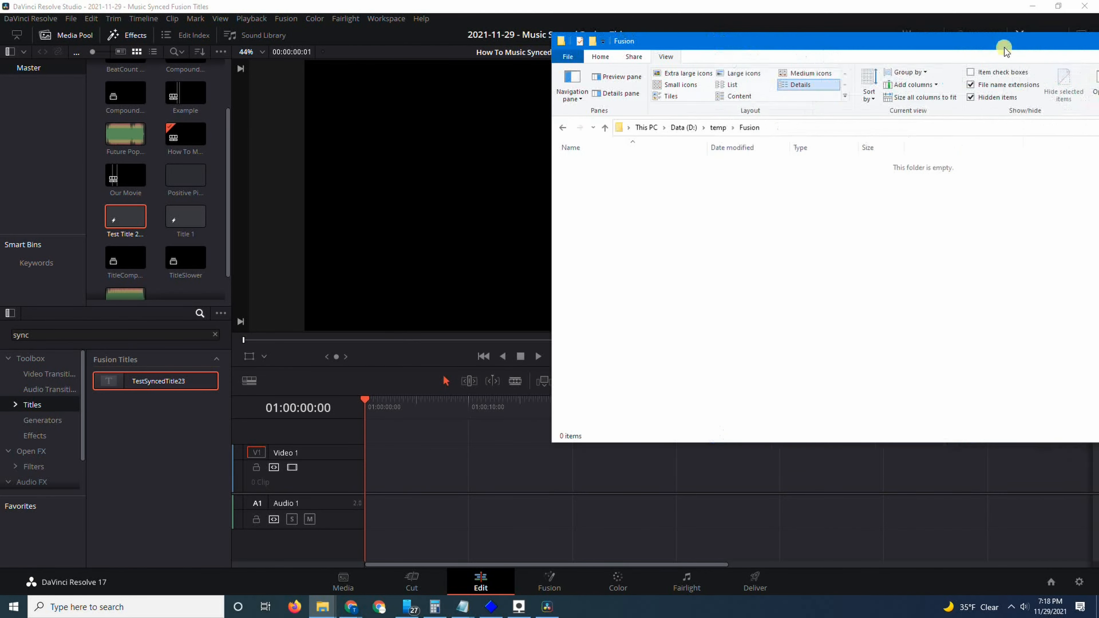
# - In File Explorer, create a folder named Edit inside D:\temp\Fusion
pyautogui.moveTo(1006, 44); pyautogui.dragTo(634, 84)
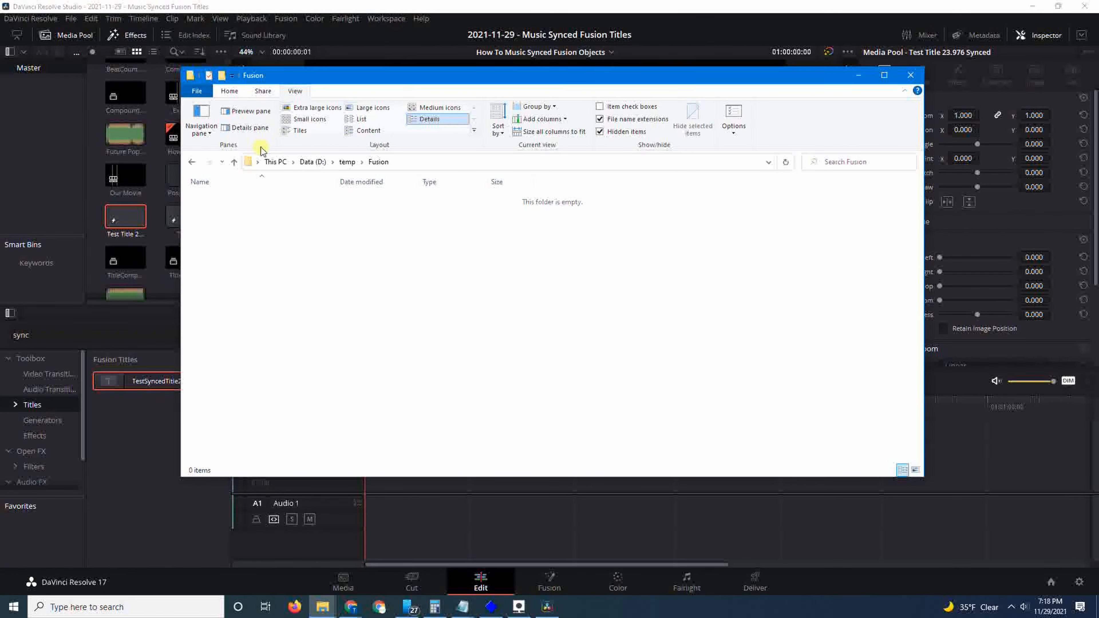
pyautogui.hotkey('ctrl', 'shift', 'n')
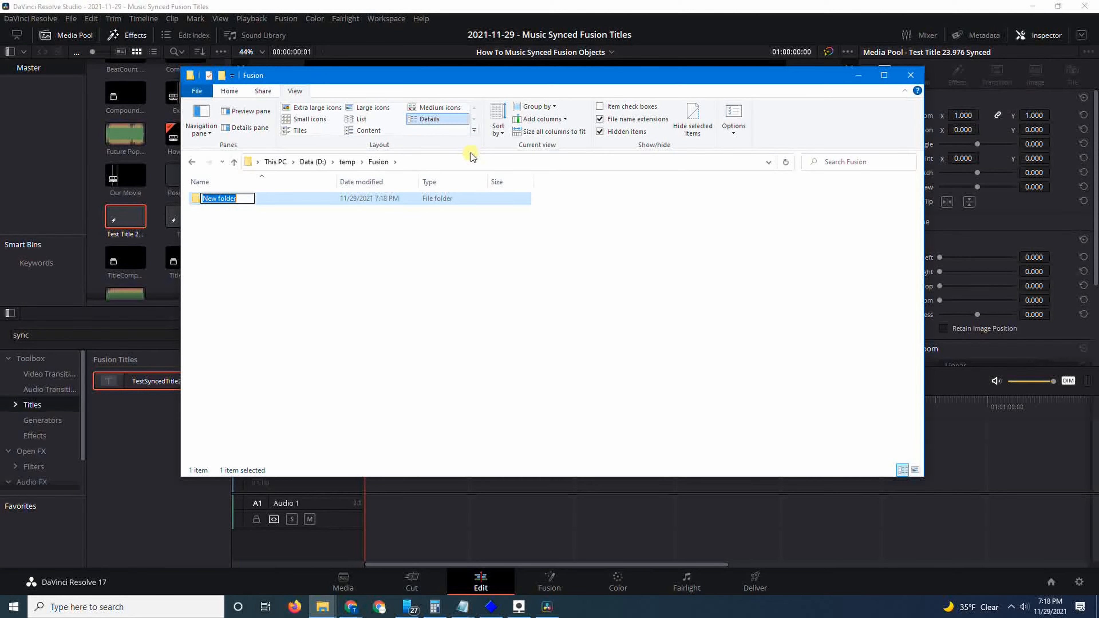
pyautogui.write('Te')
pyautogui.press('Return')
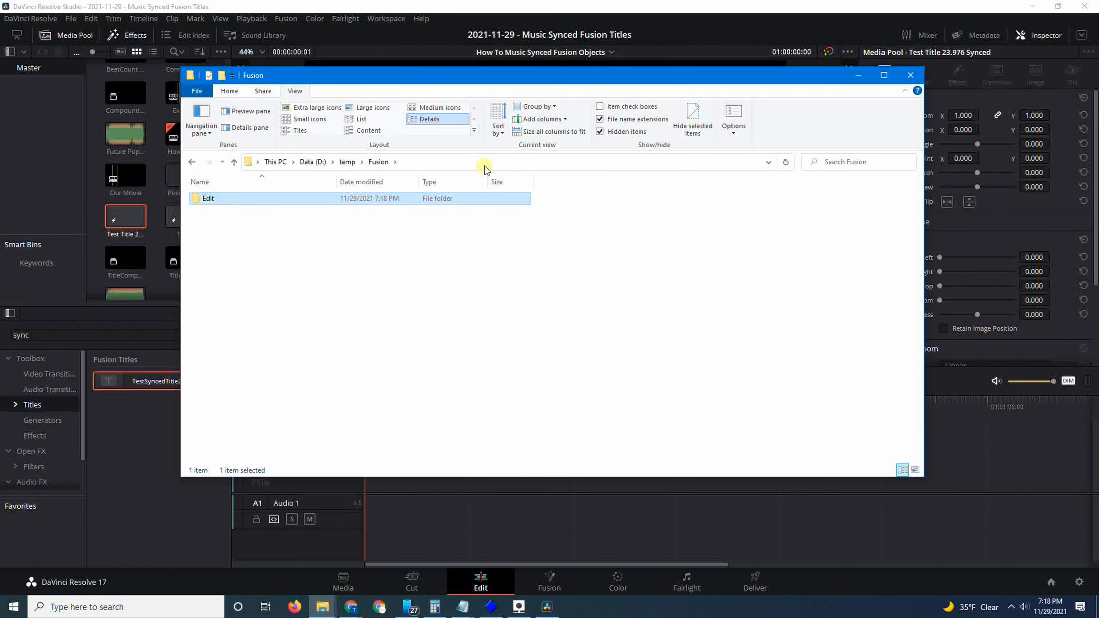
# - Create a Titles folder inside Edit and paste the copied TestSyncedTitle23.setting file into it
pyautogui.doubleClick(226, 201)
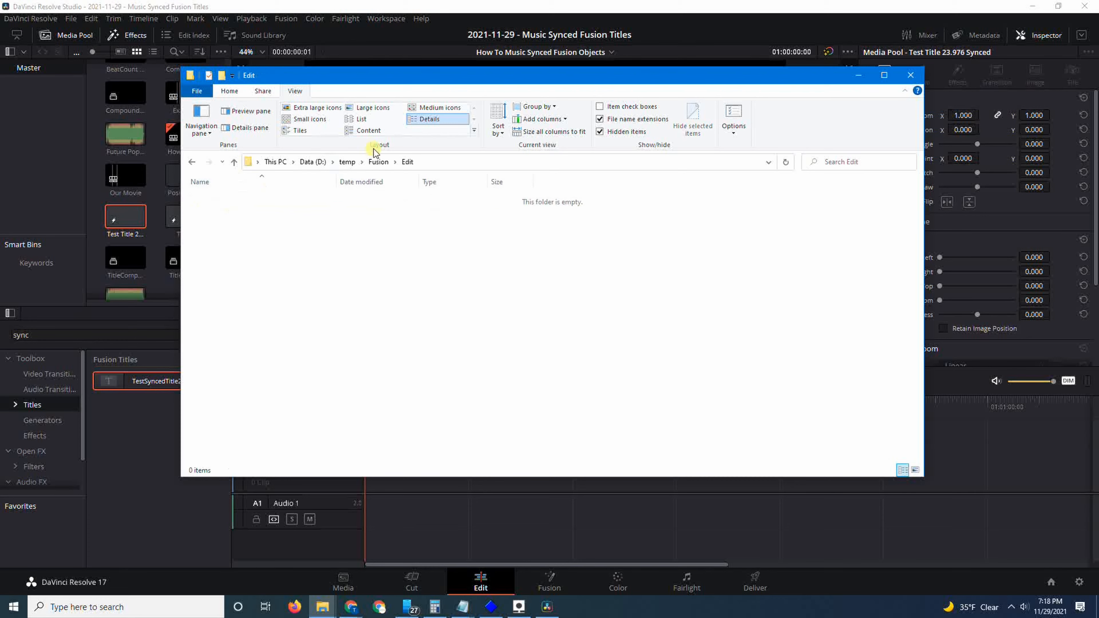
pyautogui.click(221, 76)
pyautogui.write('Ti')
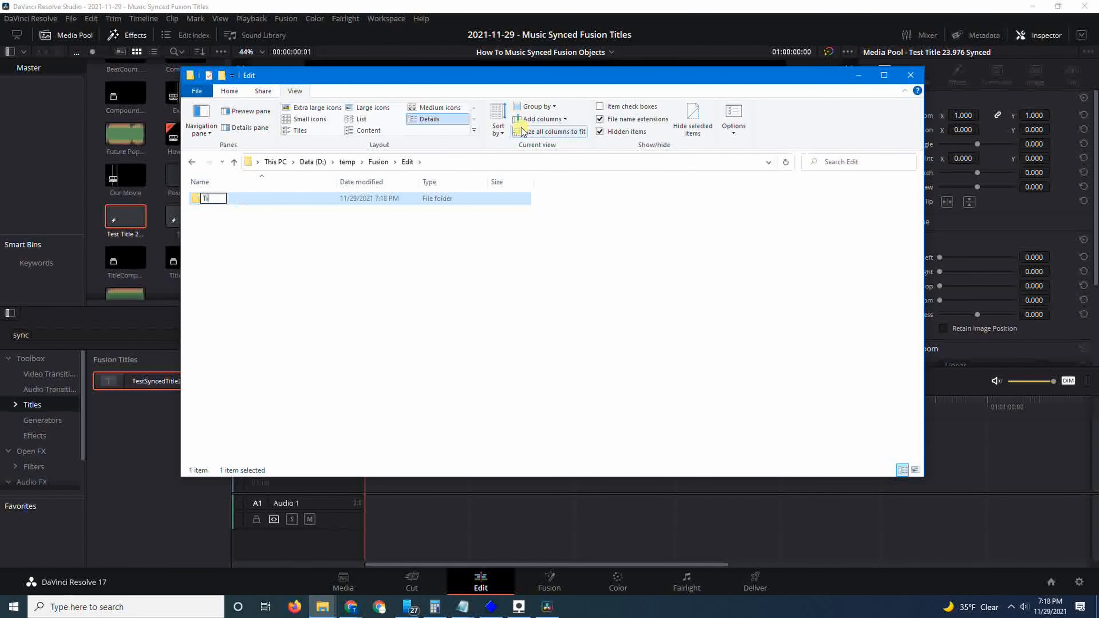
pyautogui.write('tles')
pyautogui.press('Return')
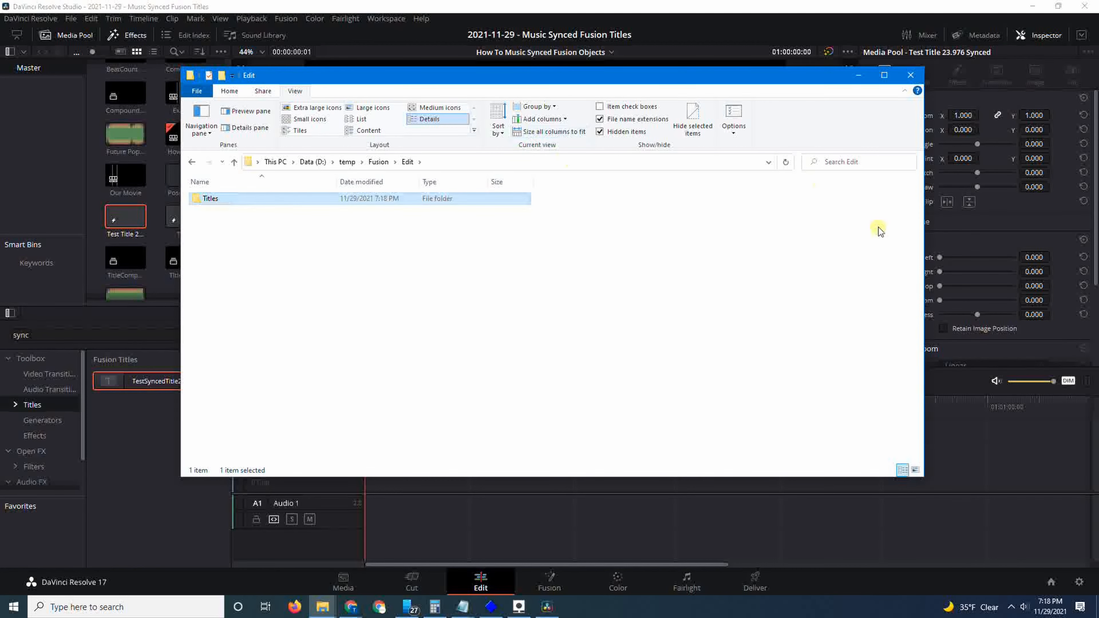
pyautogui.doubleClick(227, 199)
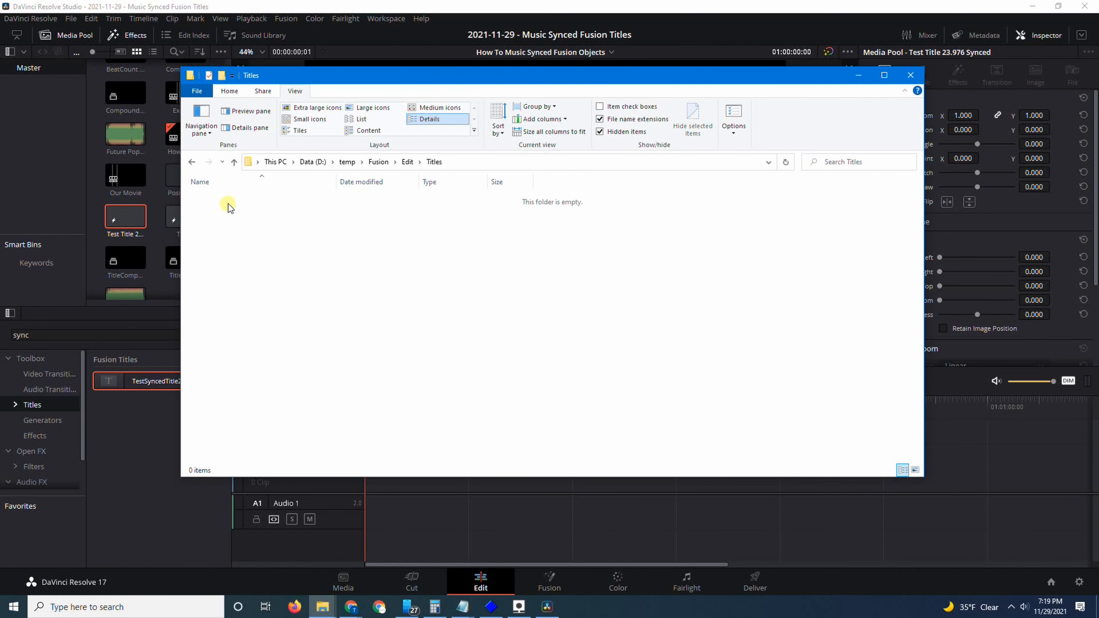
pyautogui.hotkey('ctrl', 'v')
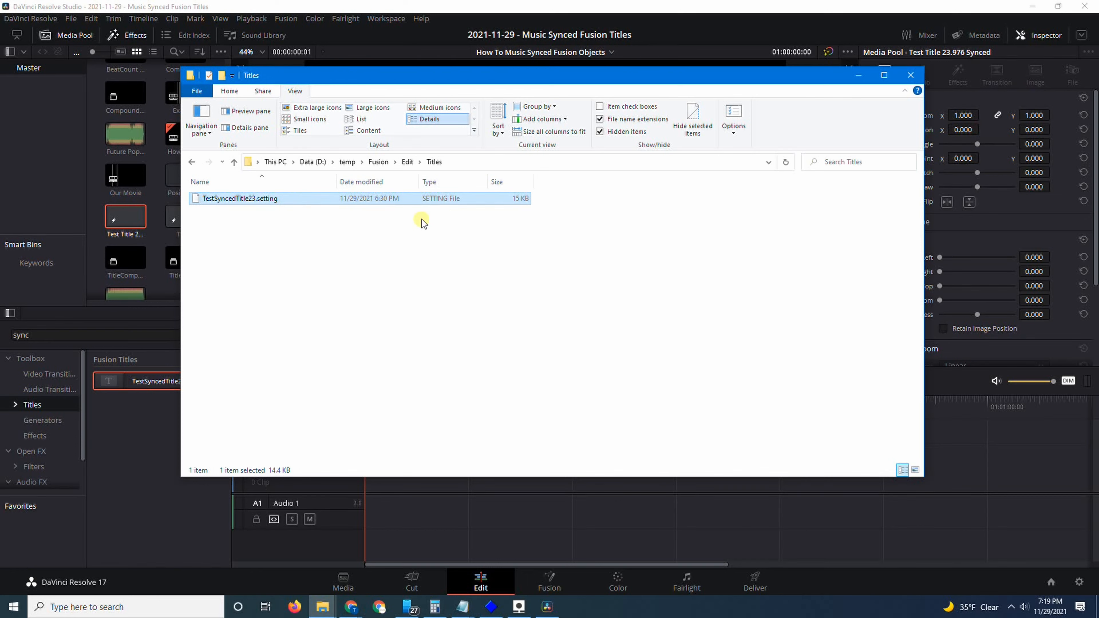
# - Return to the temp\Fusion folder that contains the Edit folder
pyautogui.click(380, 162)
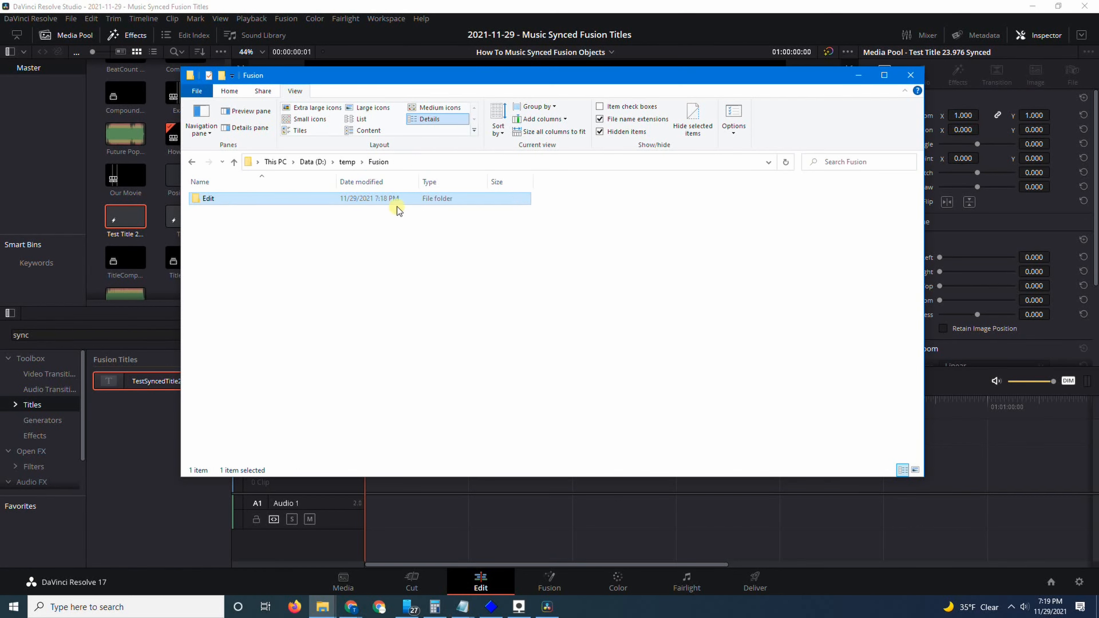
pyautogui.click(364, 261)
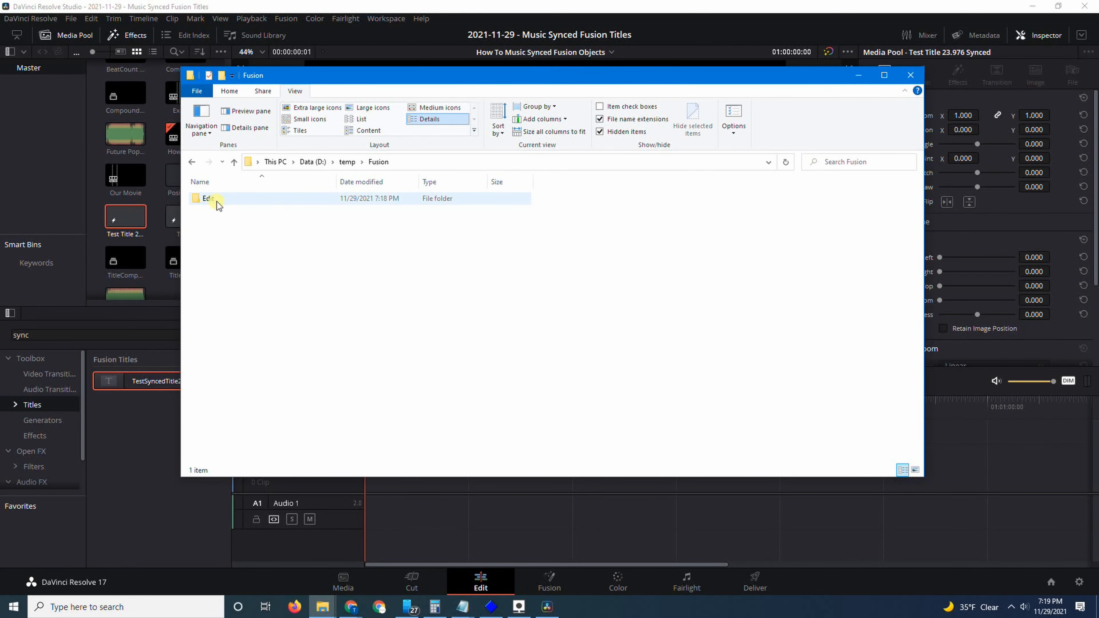
pyautogui.moveTo(223, 205)
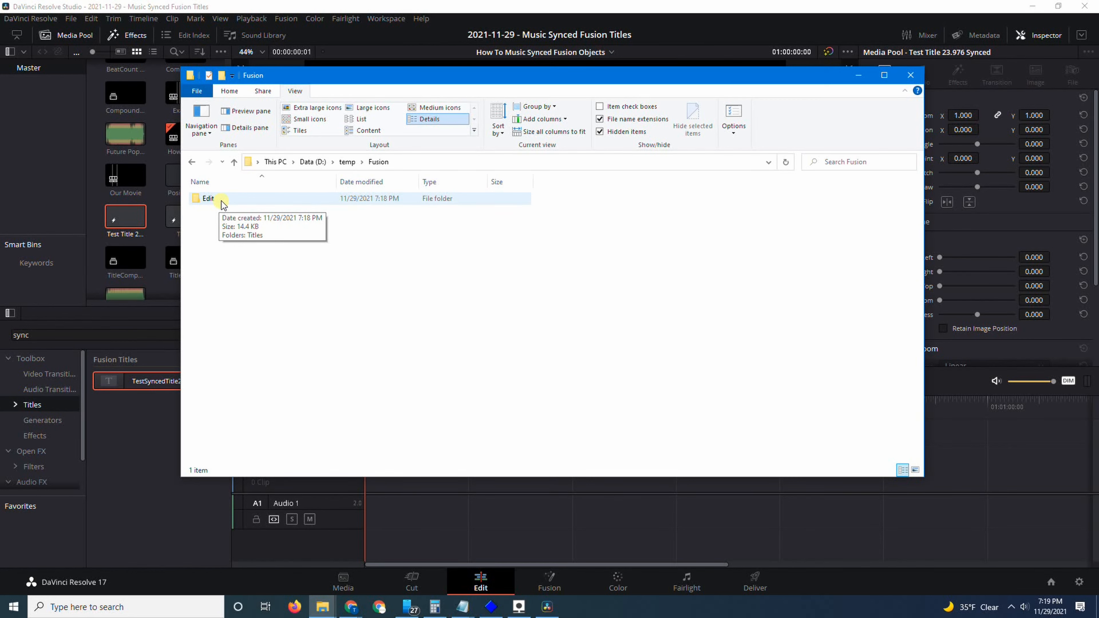
pyautogui.rightClick(220, 202)
pyautogui.click(277, 226)
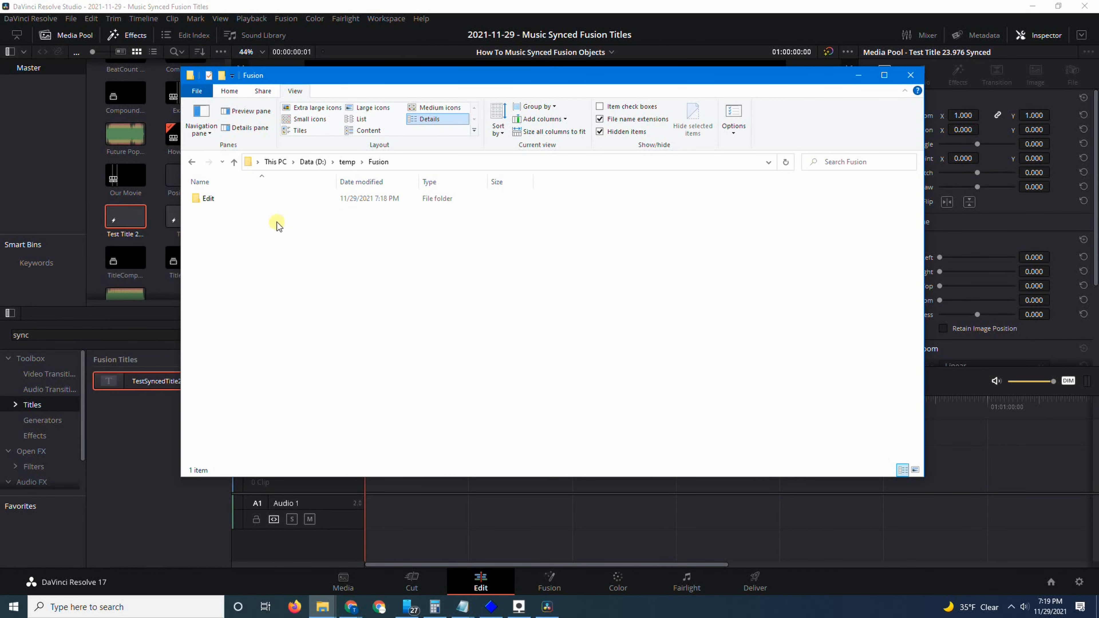
pyautogui.rightClick(262, 201)
pyautogui.click(277, 234)
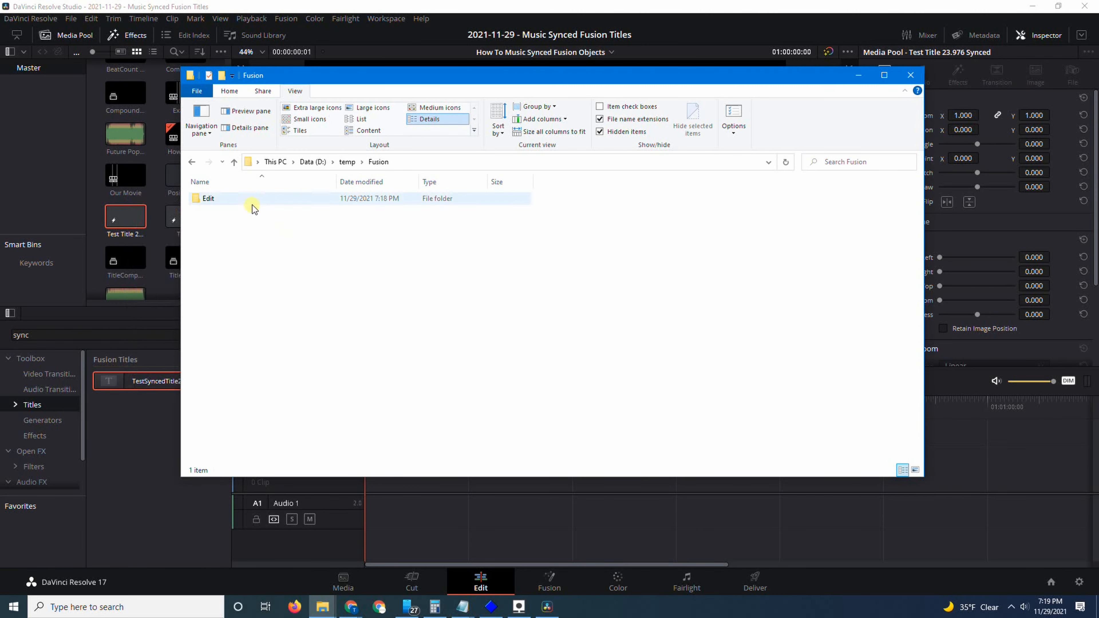
# - Compress the Edit folder with 7-Zip into a zip-format archive named TestSync23fps.drfx
pyautogui.rightClick(245, 203)
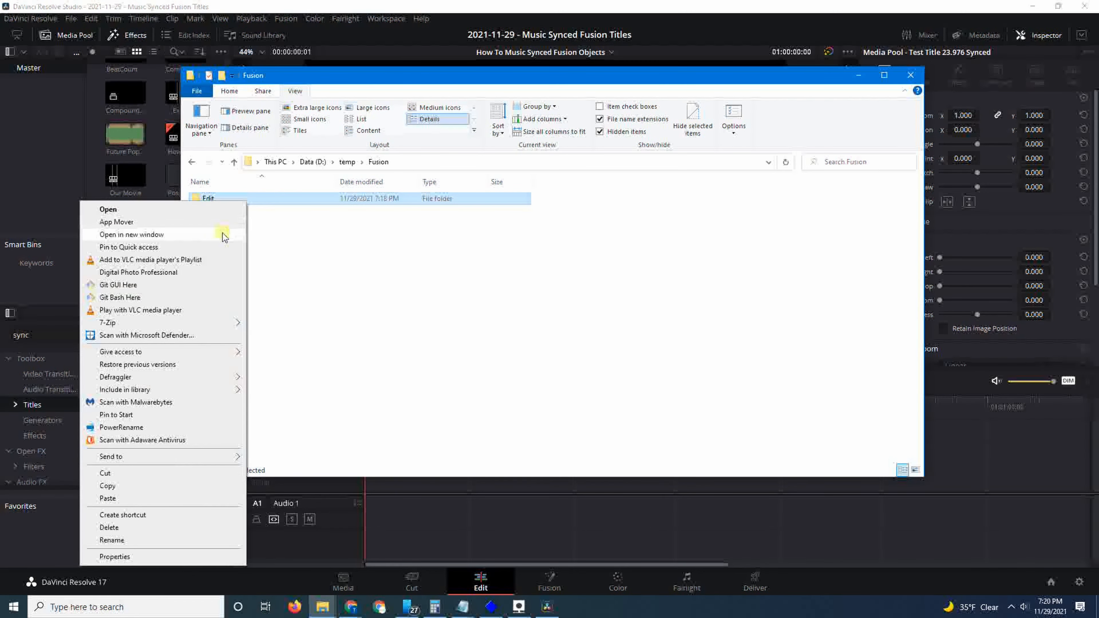
pyautogui.moveTo(219, 322)
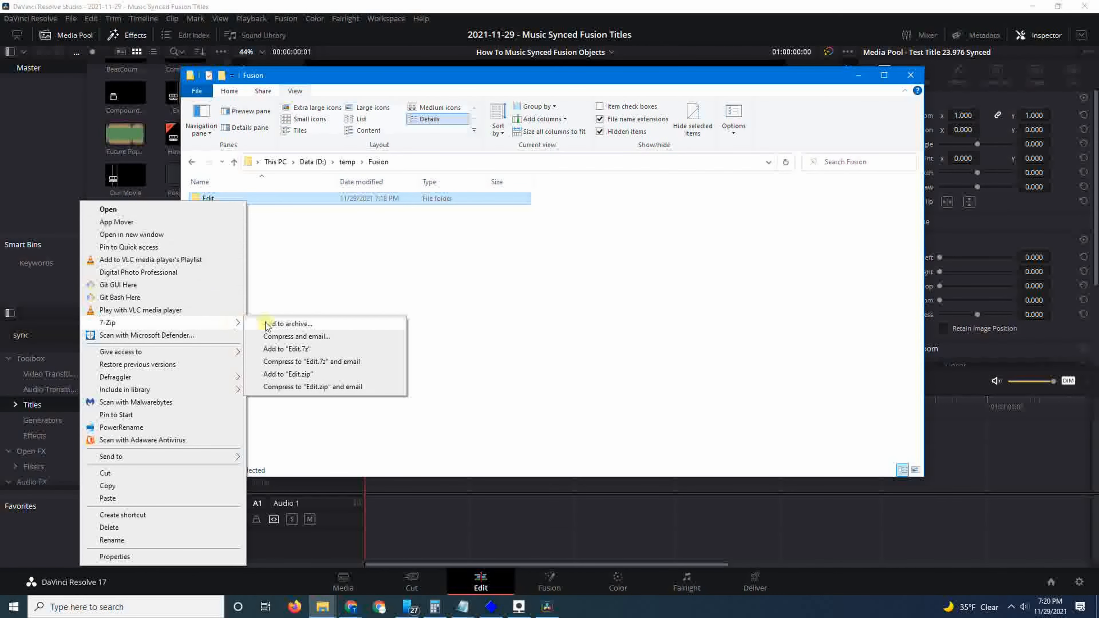
pyautogui.click(283, 323)
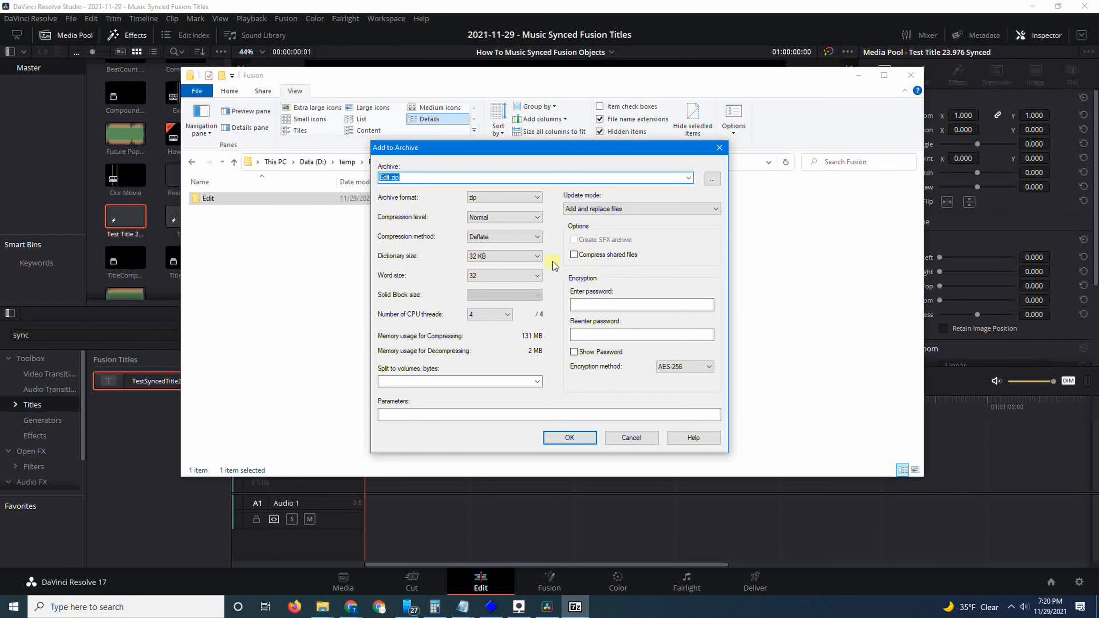
pyautogui.write('Te')
pyautogui.write('fps.drfx')
pyautogui.press('Return')
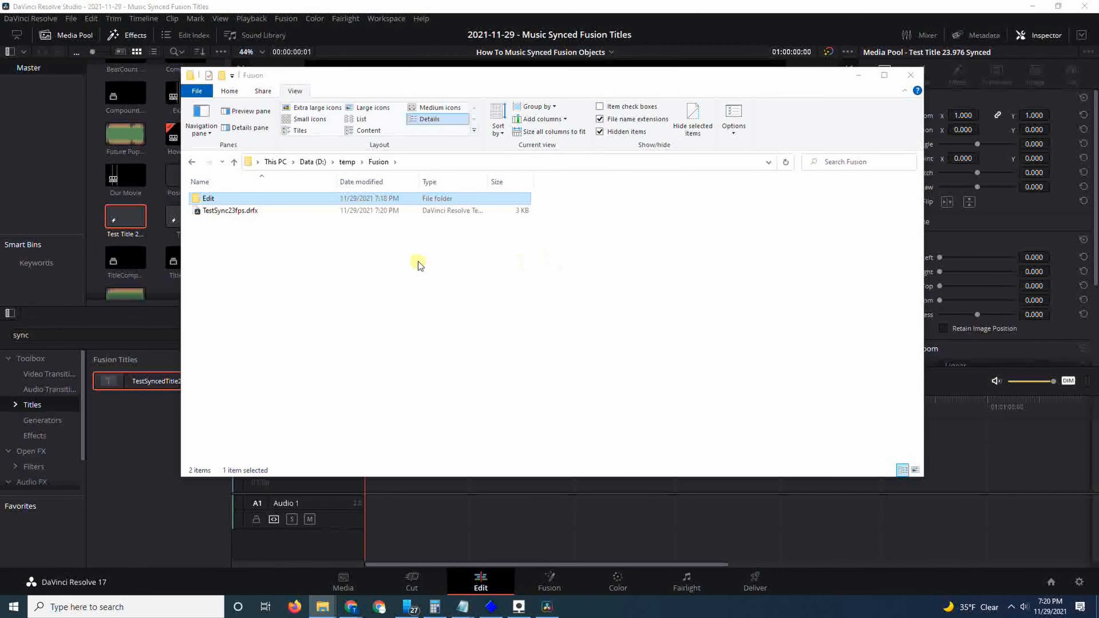
pyautogui.click(332, 273)
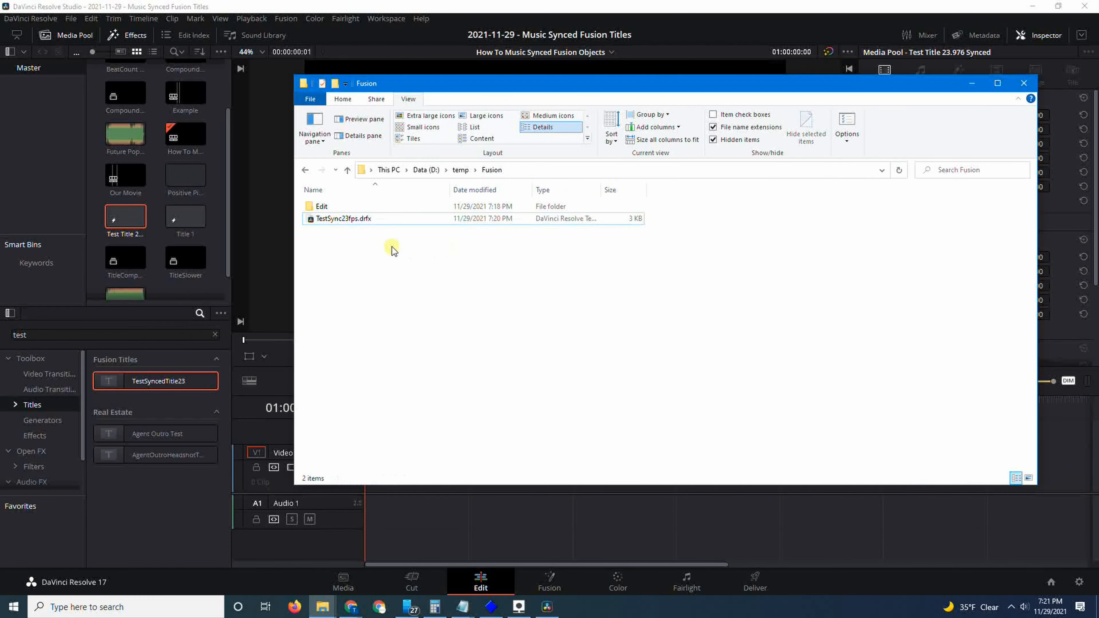
# - Duplicate TestSync23fps.drfx in the same folder and select the original file
pyautogui.click(401, 222)
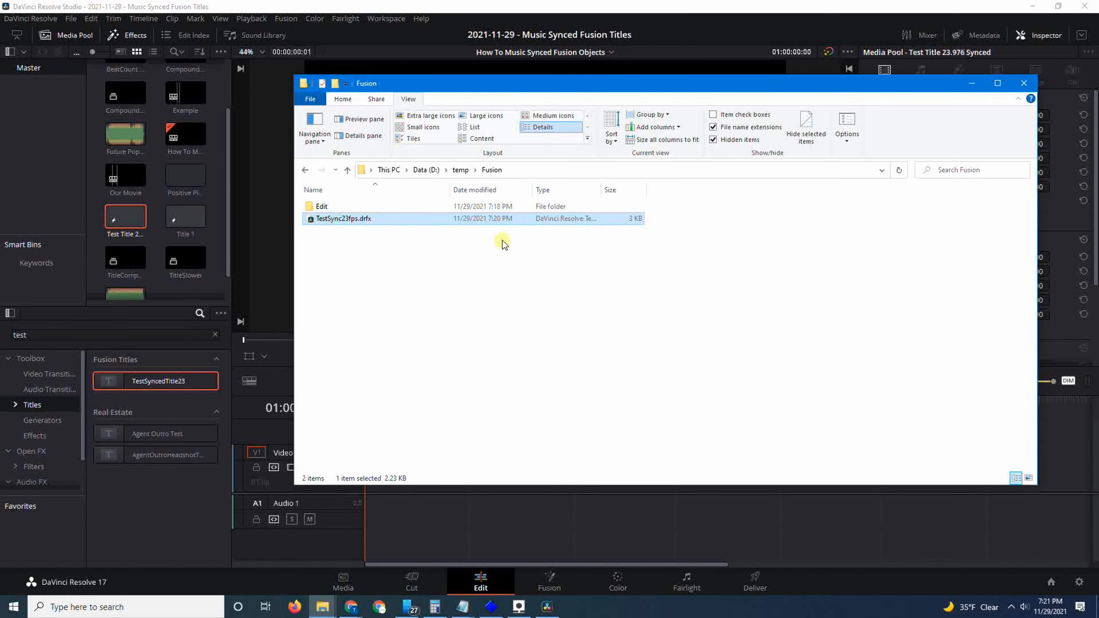
pyautogui.hotkey('ctrl', 'v')
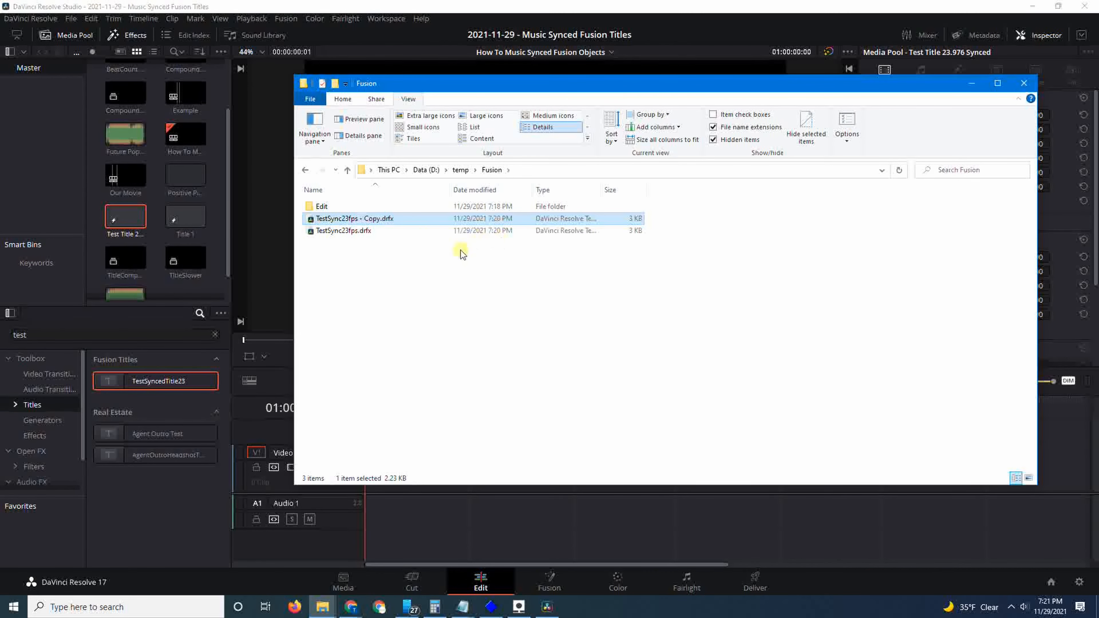
pyautogui.click(412, 232)
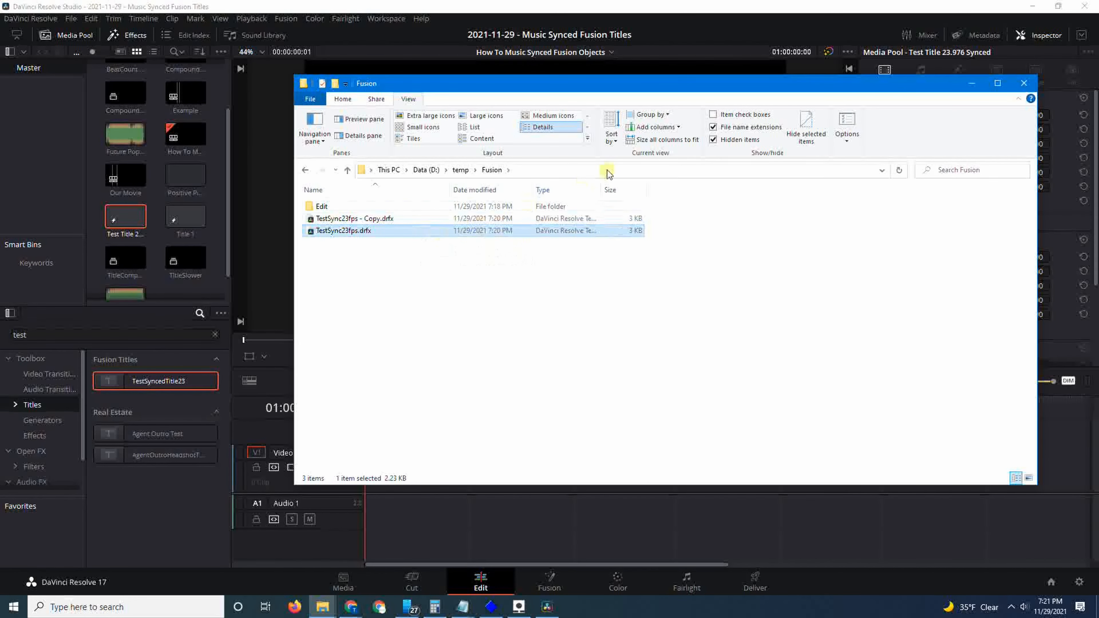
# - Switch to DaVinci Resolve's Fusion page and install the TestSync23fps.drfx template bundle there from its file folder
pyautogui.click(730, 36)
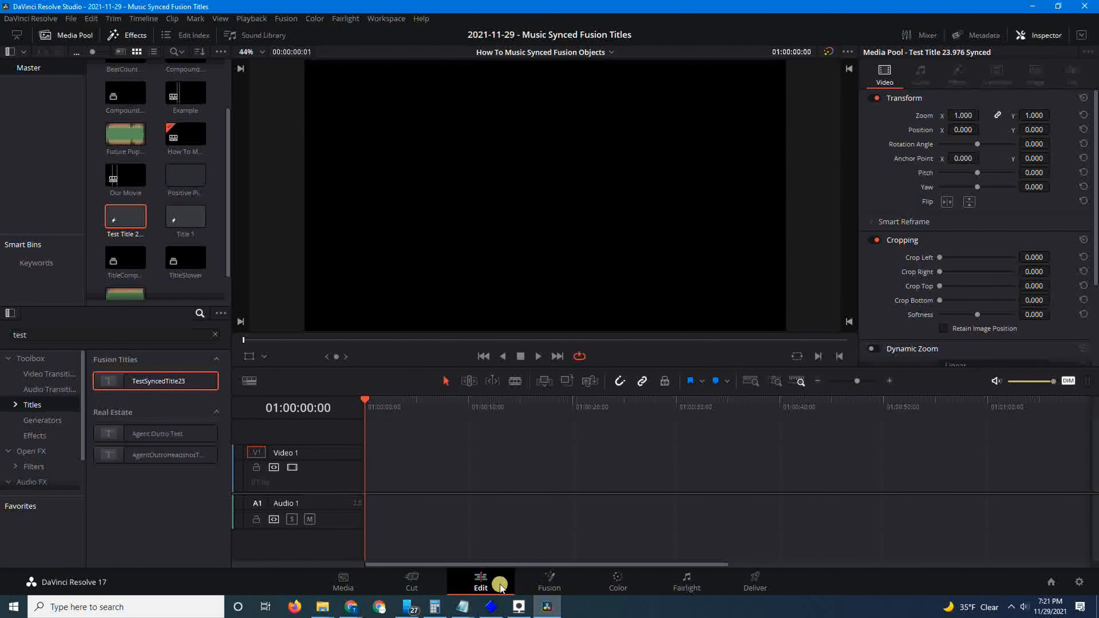
pyautogui.click(546, 580)
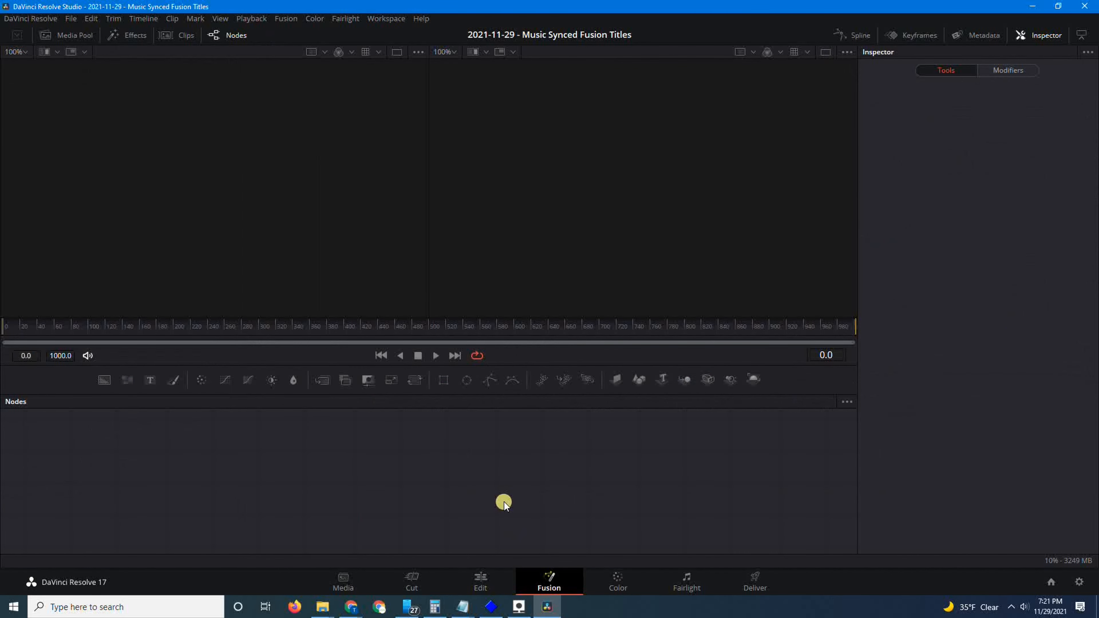
pyautogui.hotkey('alt', 'Tab')
pyautogui.moveTo(392, 230); pyautogui.dragTo(243, 488)
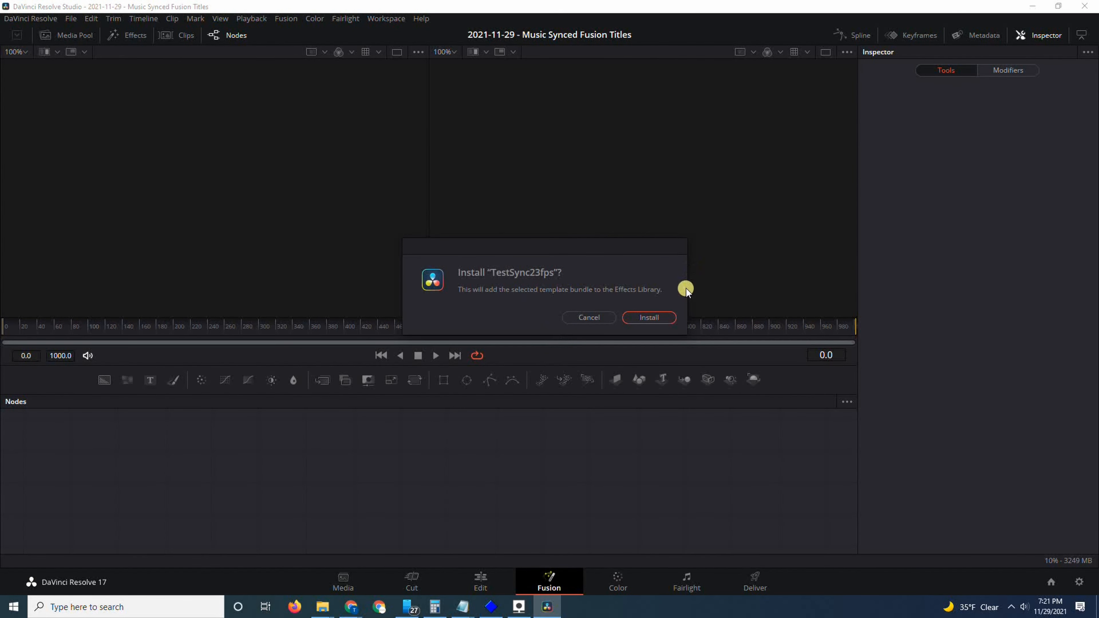
pyautogui.click(669, 317)
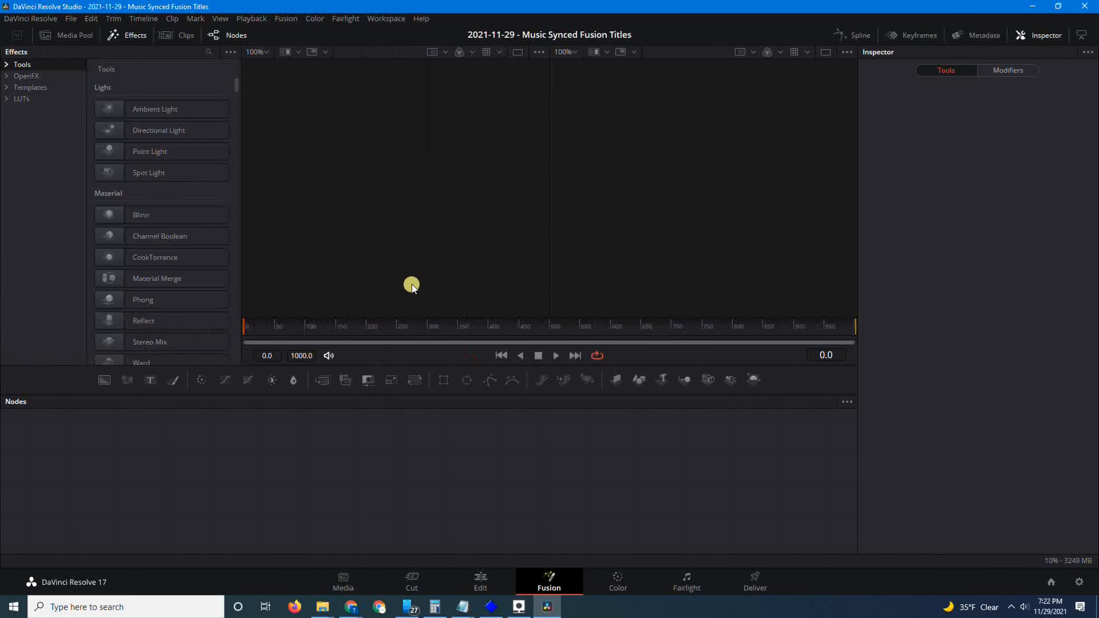
# - On the Edit page, search the titles for "sync" and preview both TestSyncedTitle23 entries
pyautogui.click(480, 581)
pyautogui.click(187, 335)
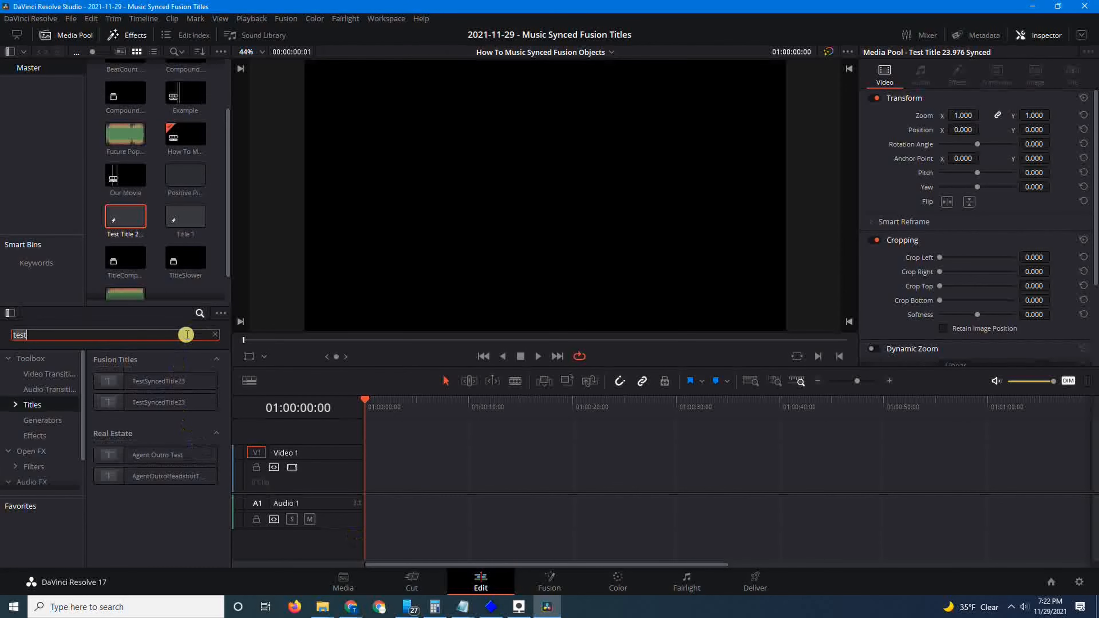
pyautogui.write('sync')
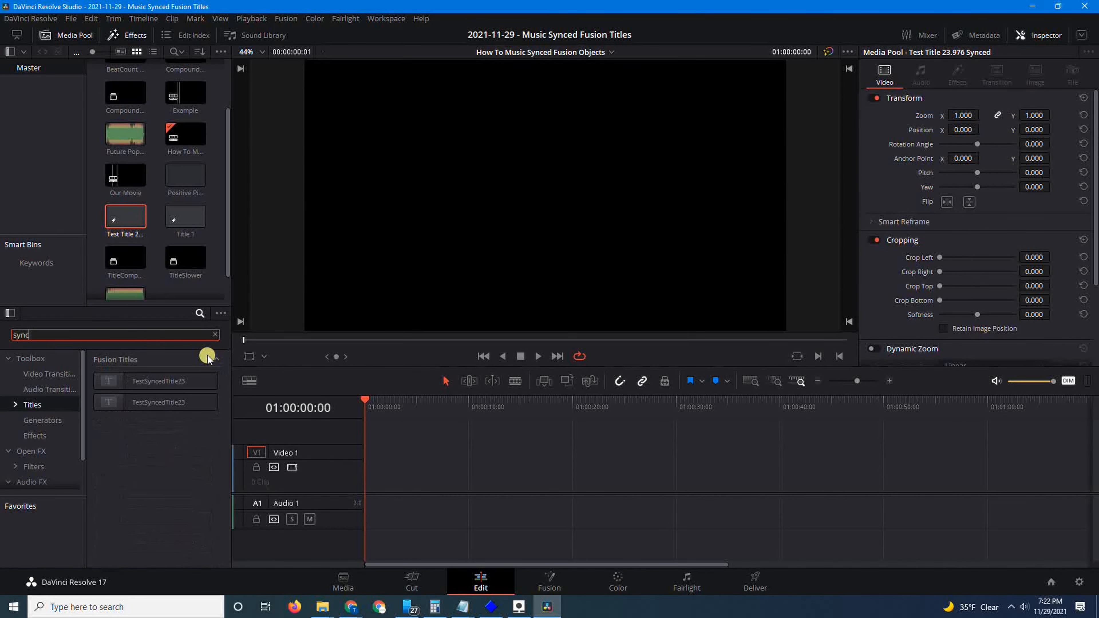
pyautogui.click(179, 381)
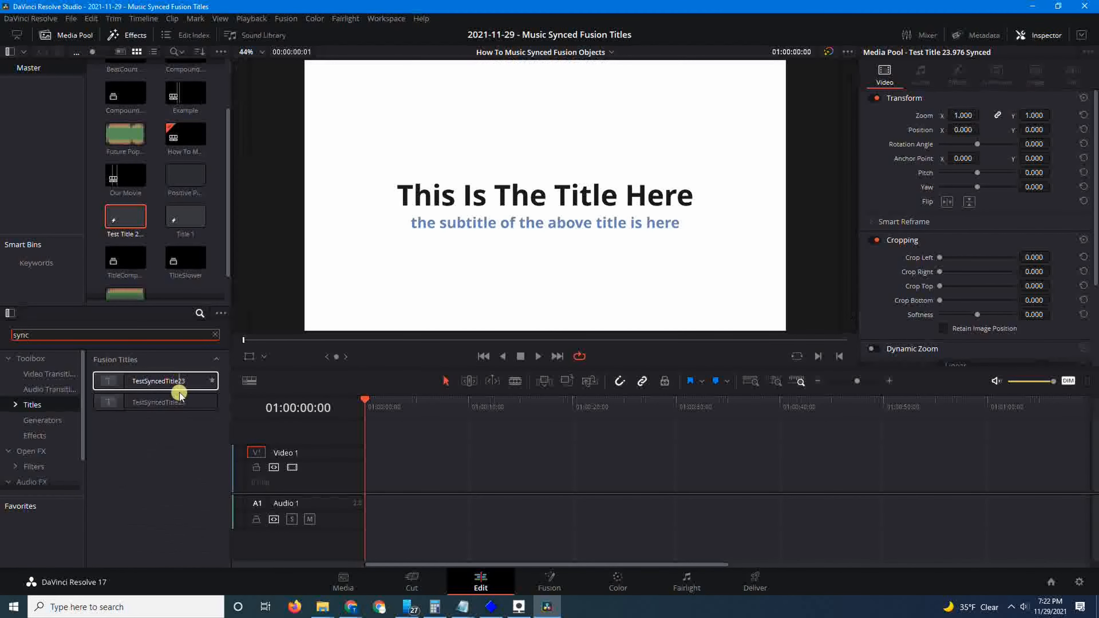
pyautogui.click(166, 404)
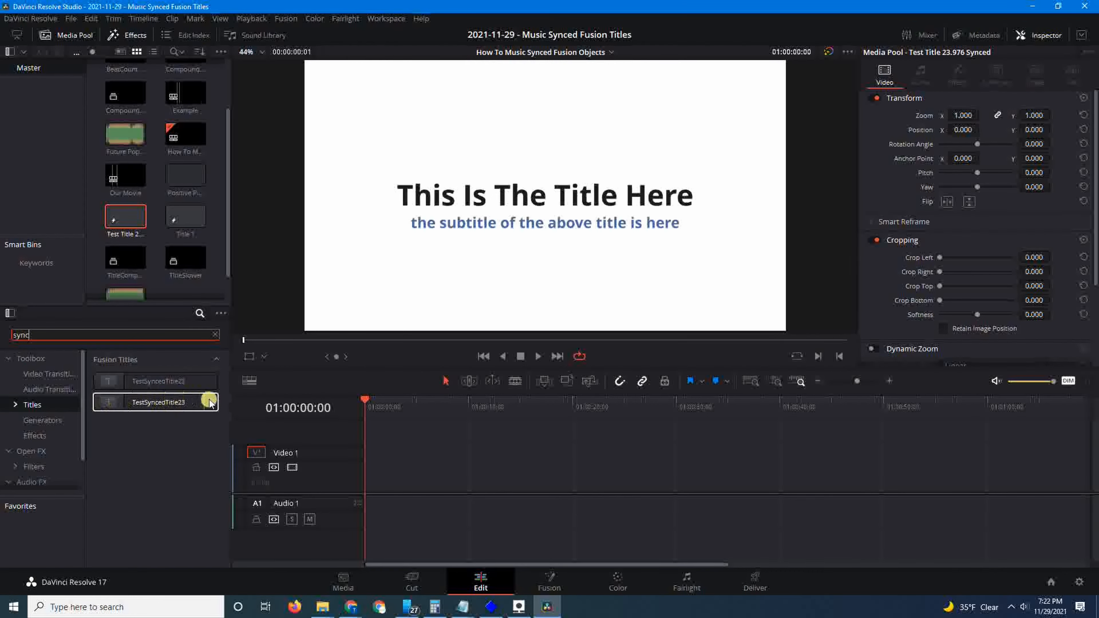
# - Create an empty timeline named Our Movie without the project settings, reviewing its format options before creation
pyautogui.click(141, 381)
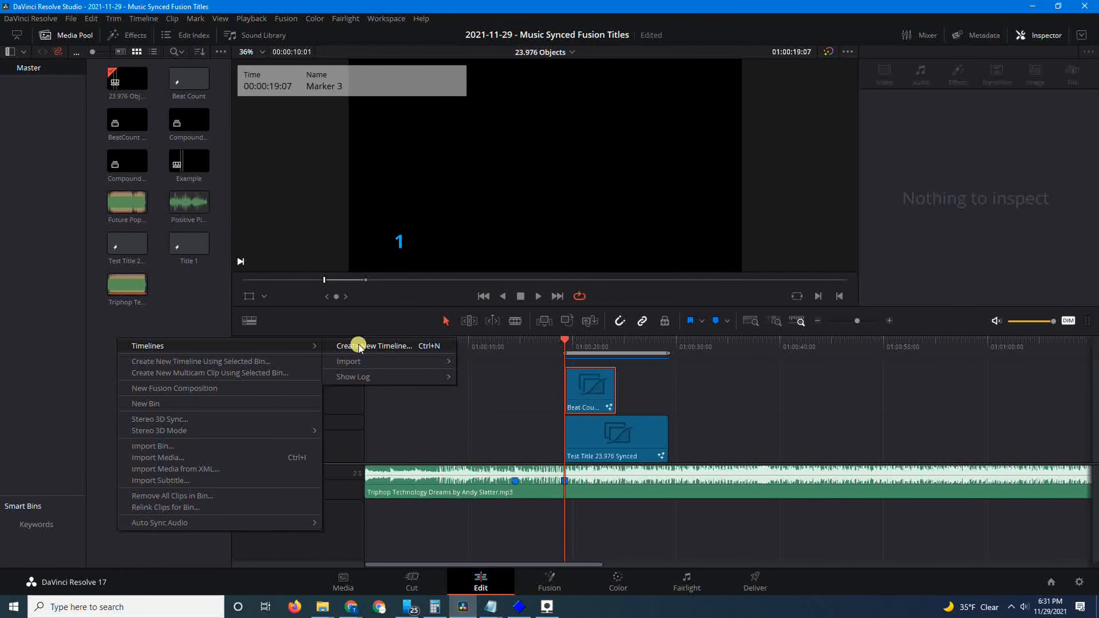
pyautogui.click(358, 344)
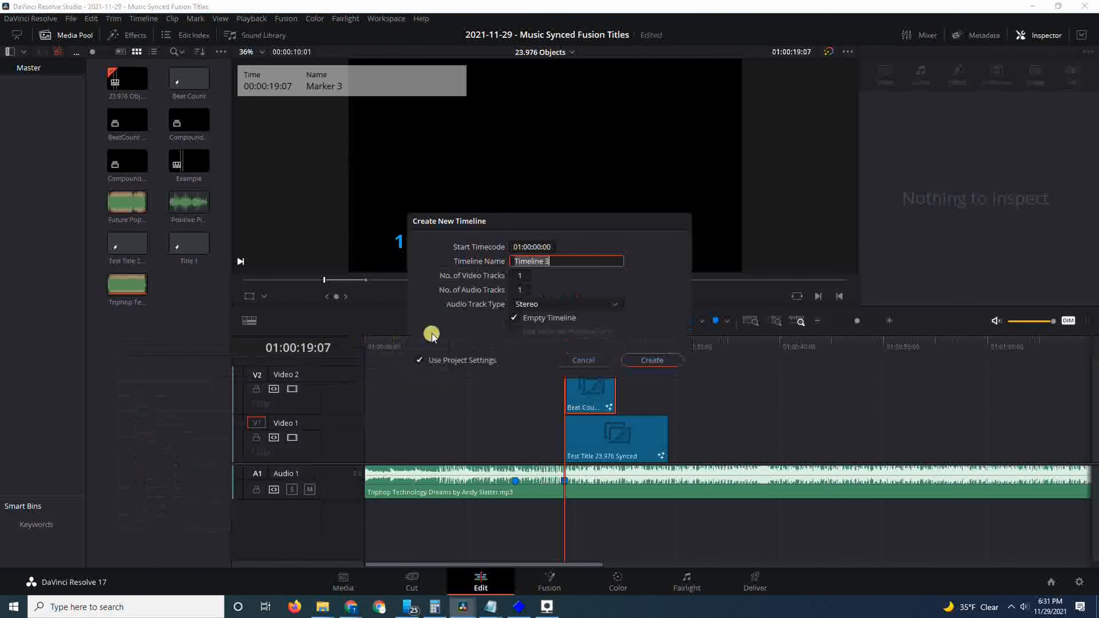
pyautogui.click(456, 362)
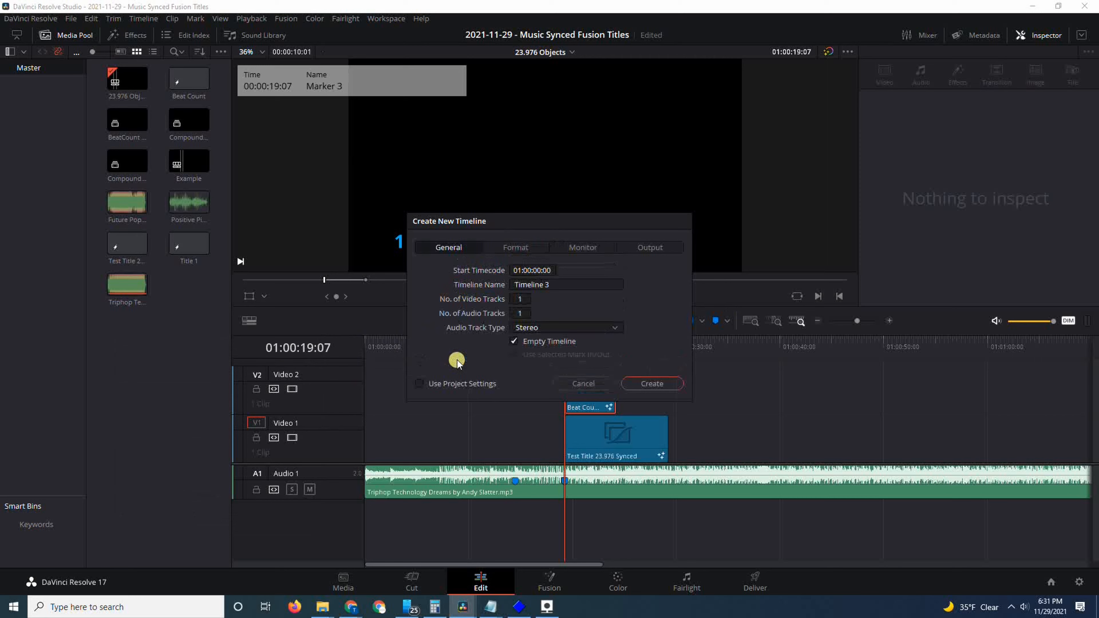
pyautogui.click(516, 248)
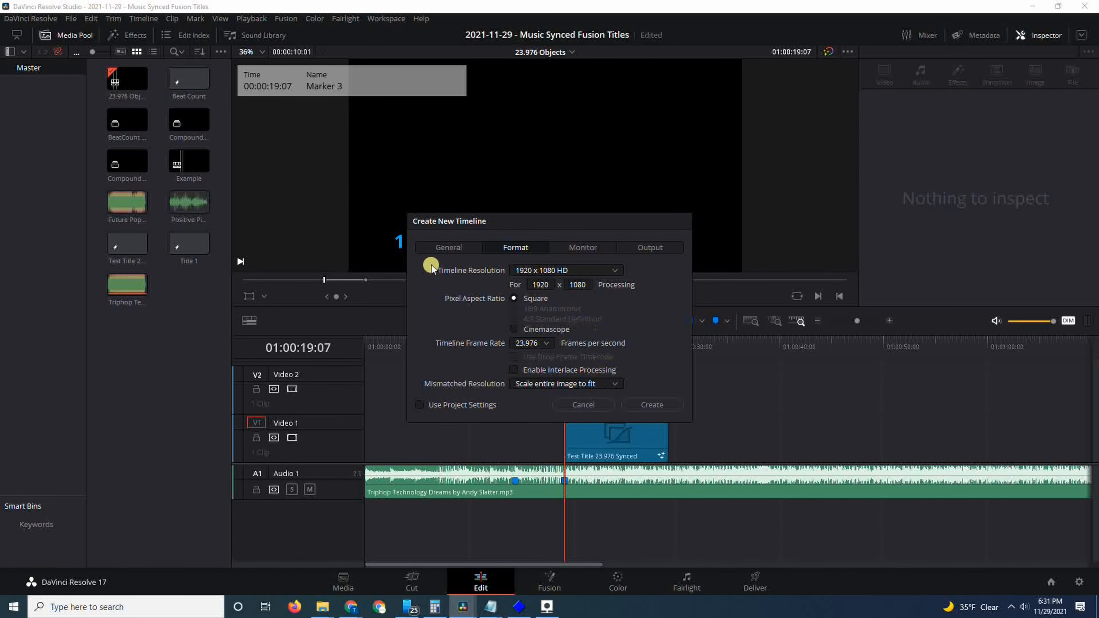
pyautogui.click(471, 248)
pyautogui.click(572, 286)
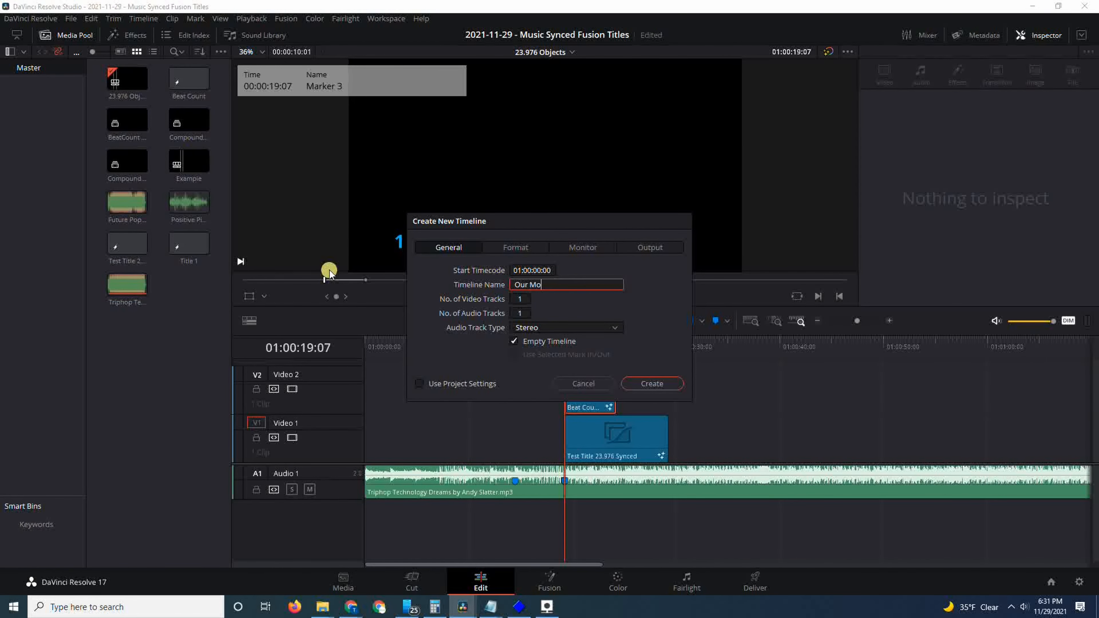
pyautogui.press('Return')
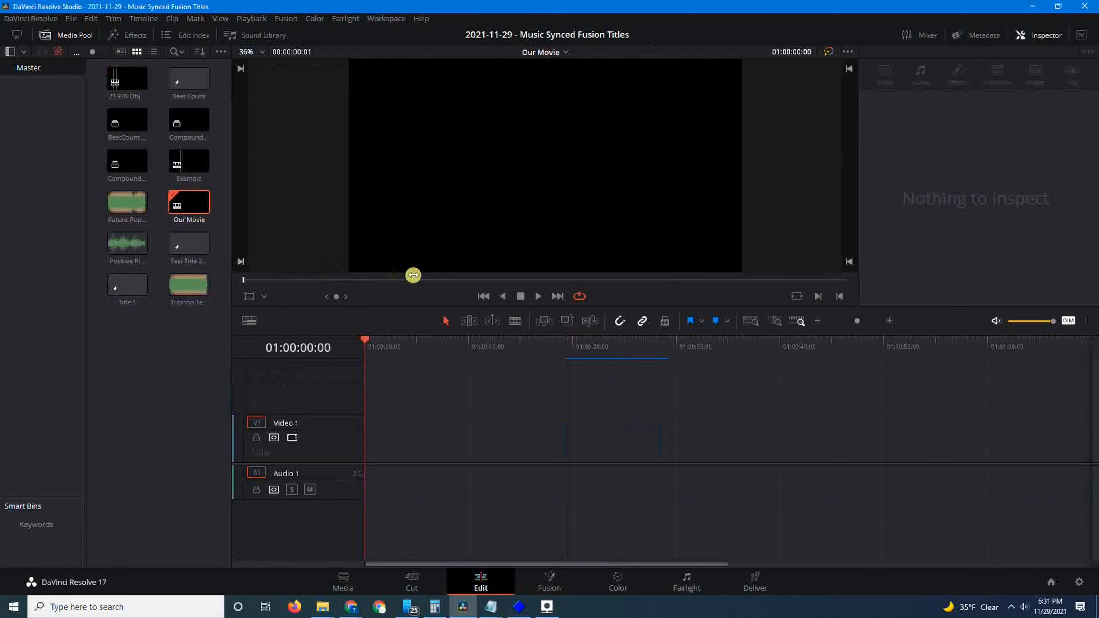
# - Open the Our Movie timeline and place Positive Piano.wav at the start of Audio 1
pyautogui.click(191, 223)
pyautogui.doubleClick(193, 208)
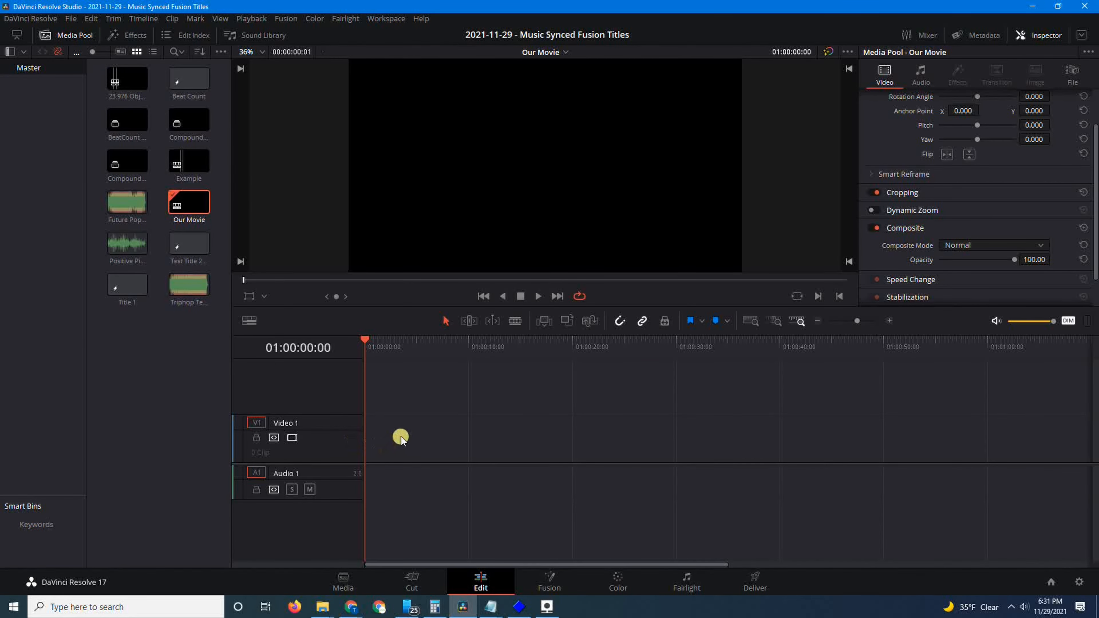
pyautogui.click(138, 219)
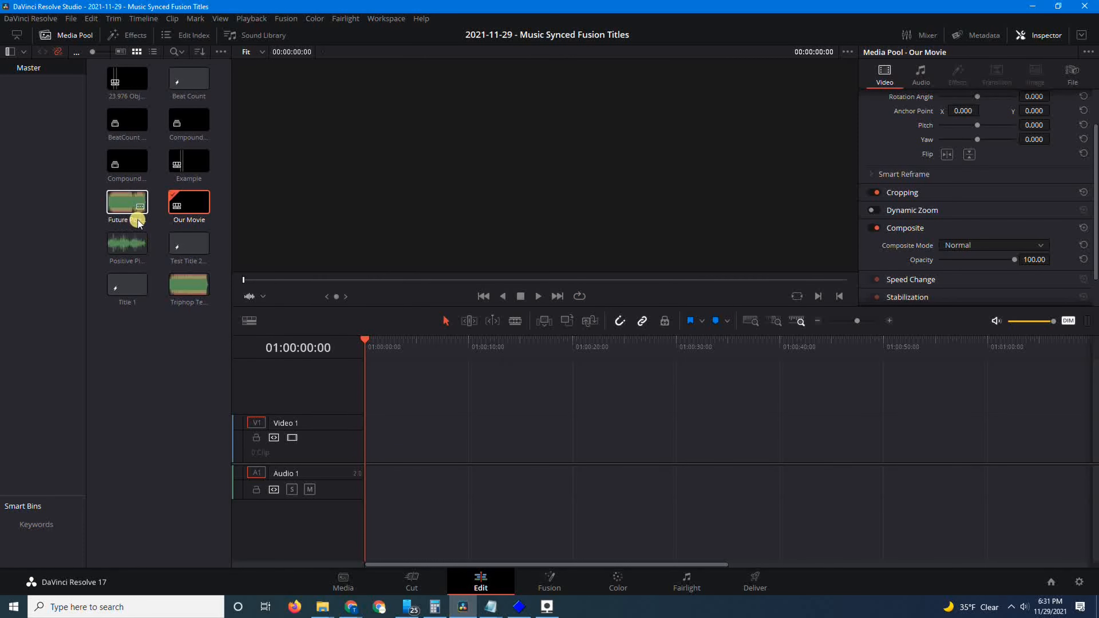
pyautogui.click(120, 242)
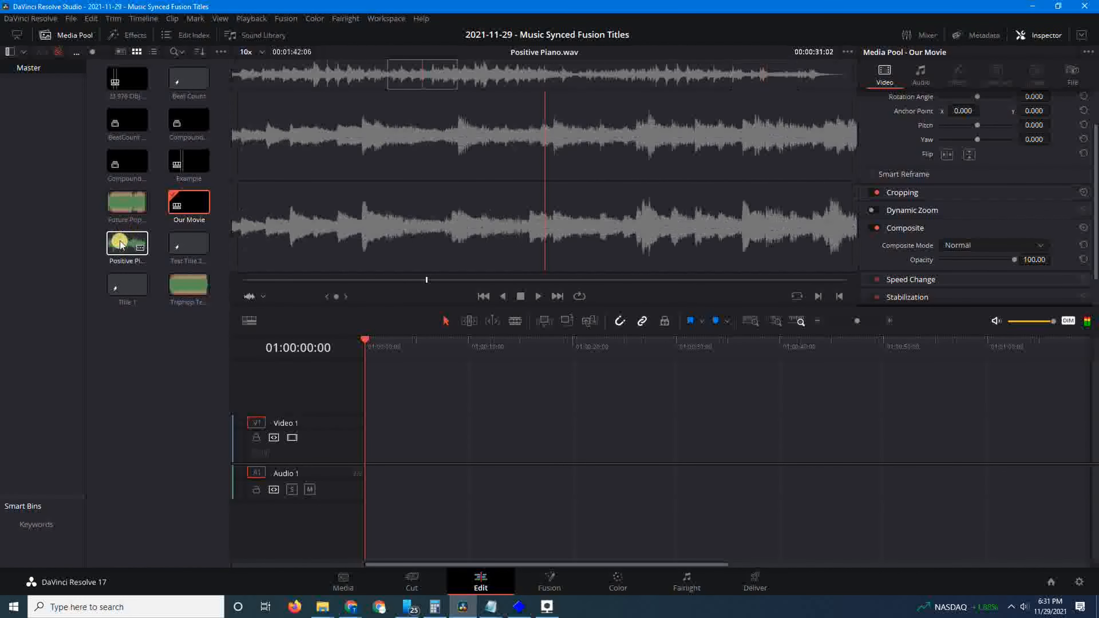
pyautogui.moveTo(120, 244); pyautogui.dragTo(368, 469)
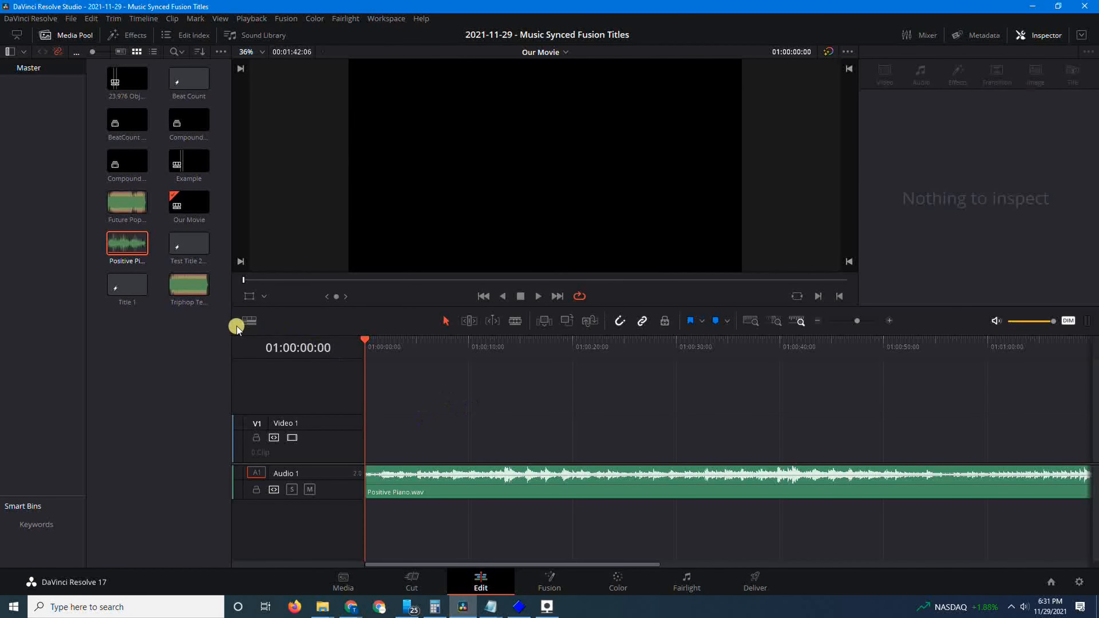
# - Search the effects library's titles for "sync" and place TestSyncedTitle23 on Video 1 above the music
pyautogui.click(198, 277)
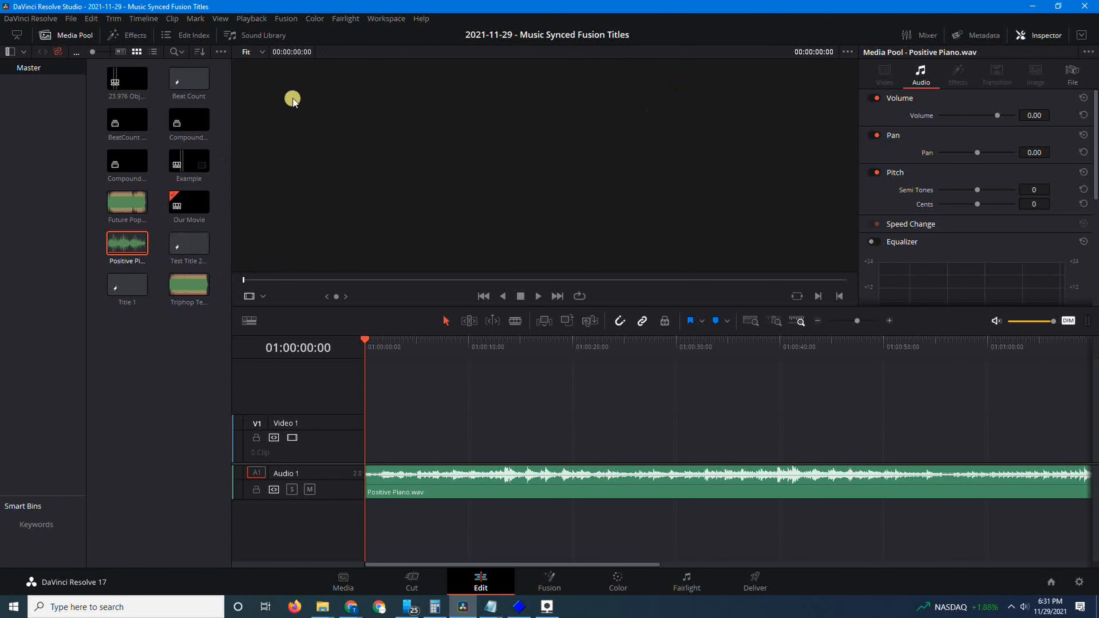
pyautogui.click(130, 35)
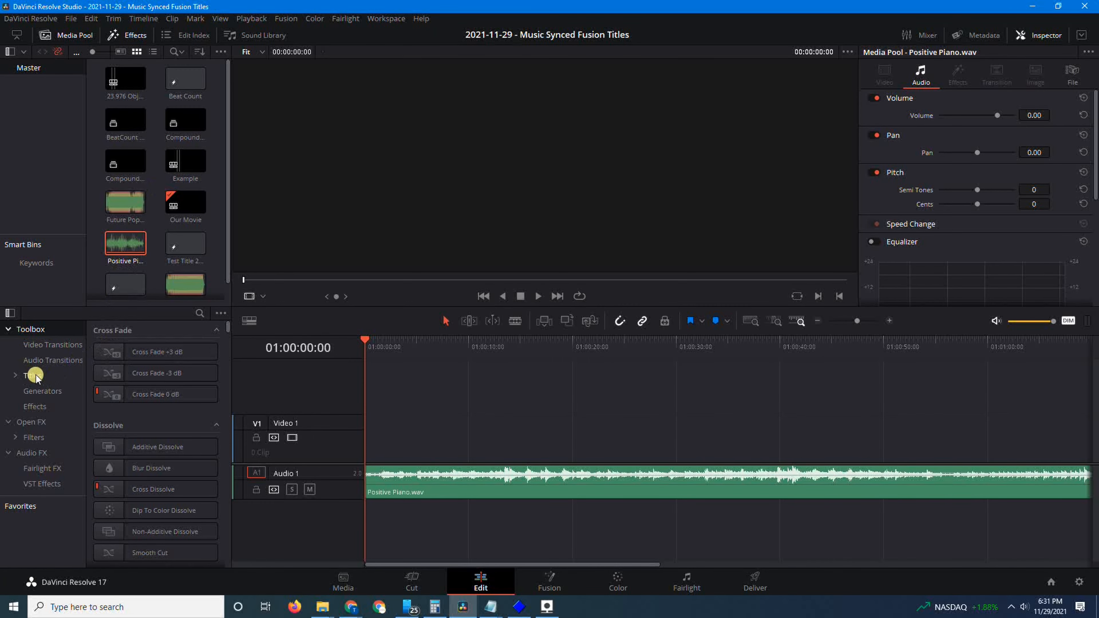
pyautogui.click(34, 376)
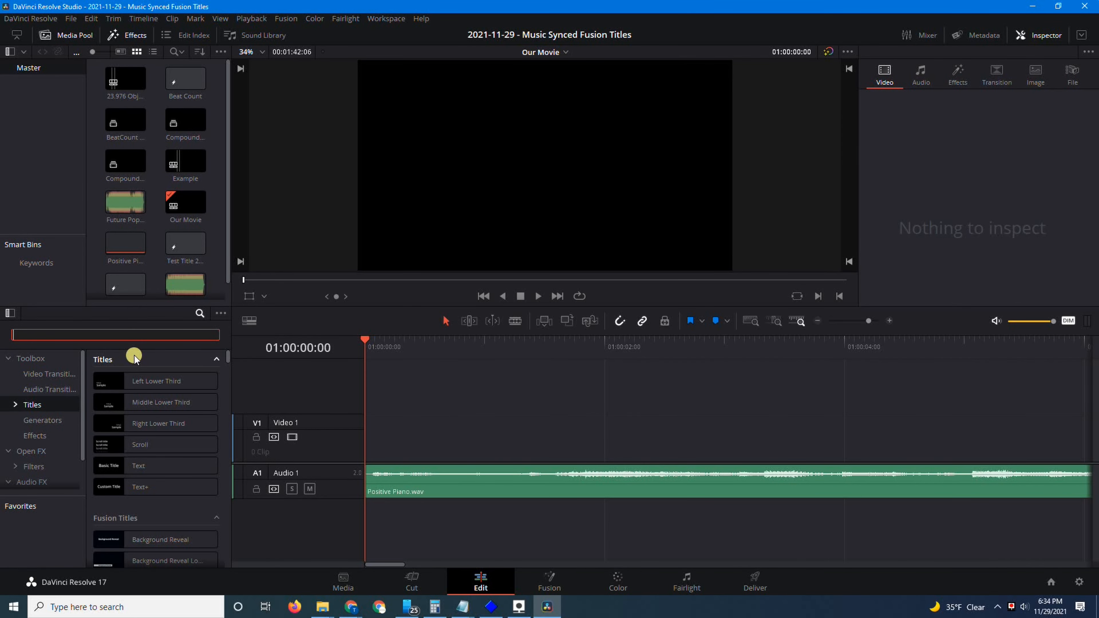
pyautogui.write('sync')
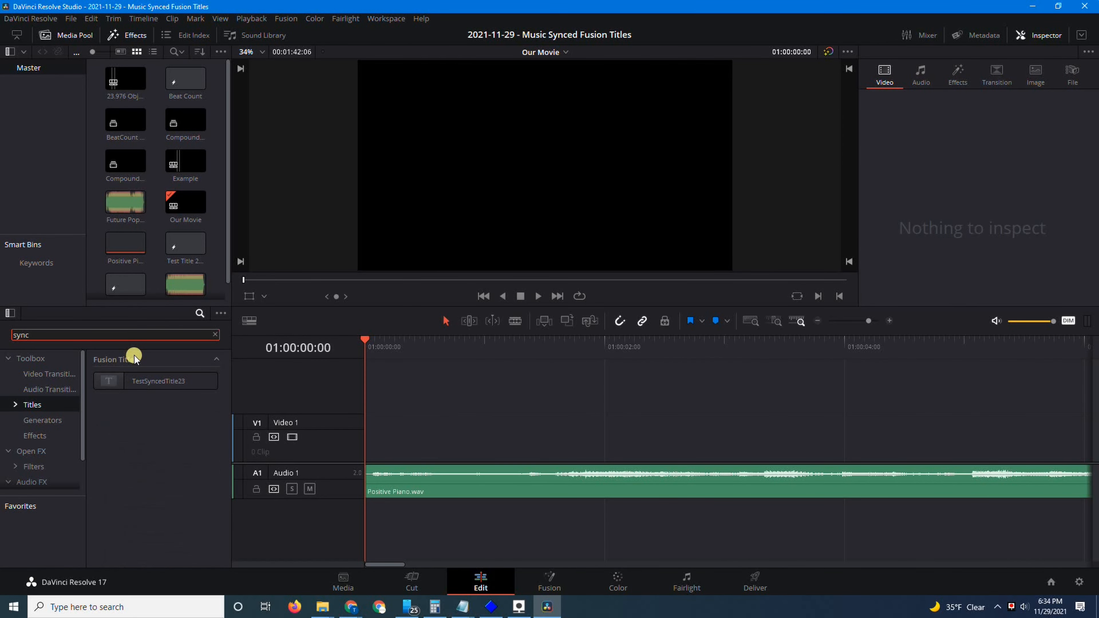
pyautogui.moveTo(152, 379); pyautogui.dragTo(503, 439)
# - Play the music from about 13 seconds and mark the beat on Positive Piano.wav at 00:00:15:16
pyautogui.scroll(-3, 503, 437)
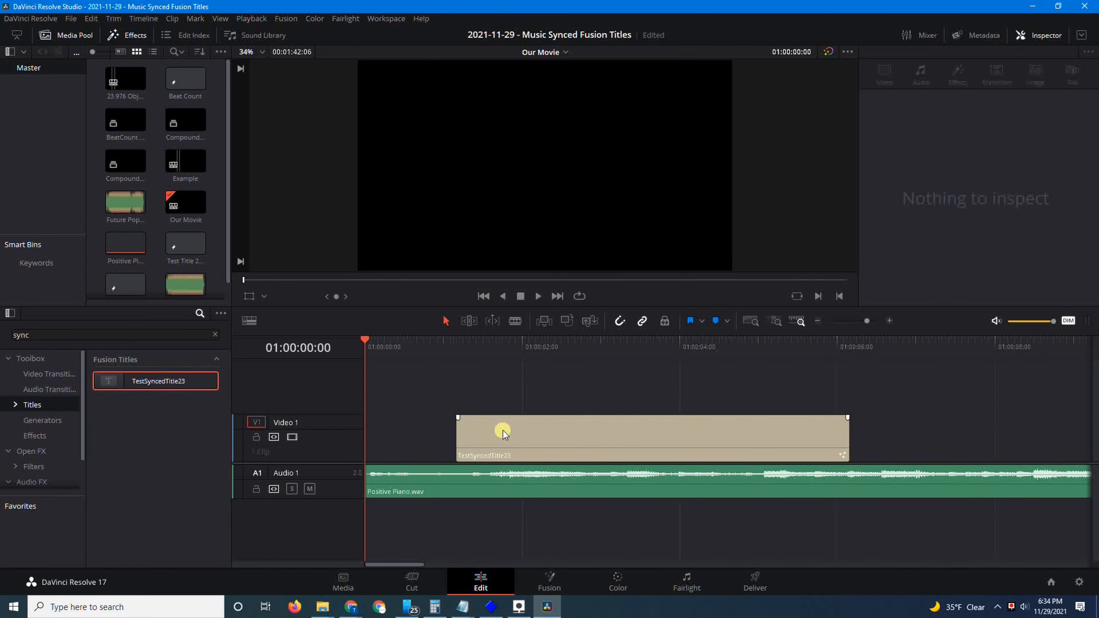
pyautogui.scroll(-5, 502, 428)
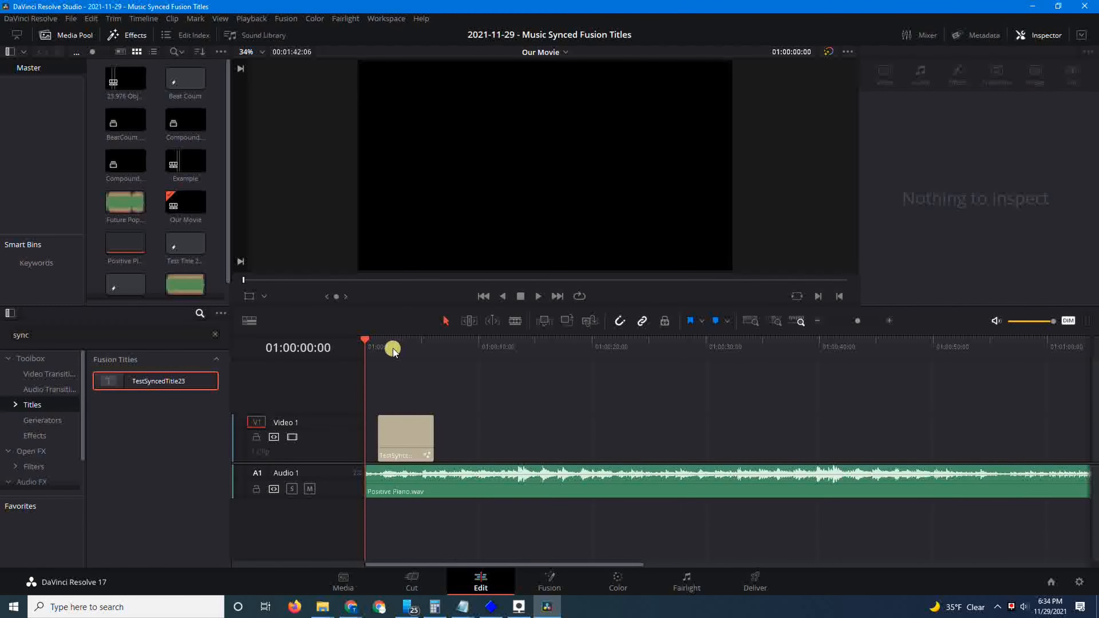
pyautogui.moveTo(393, 351); pyautogui.dragTo(514, 363)
pyautogui.press('space')
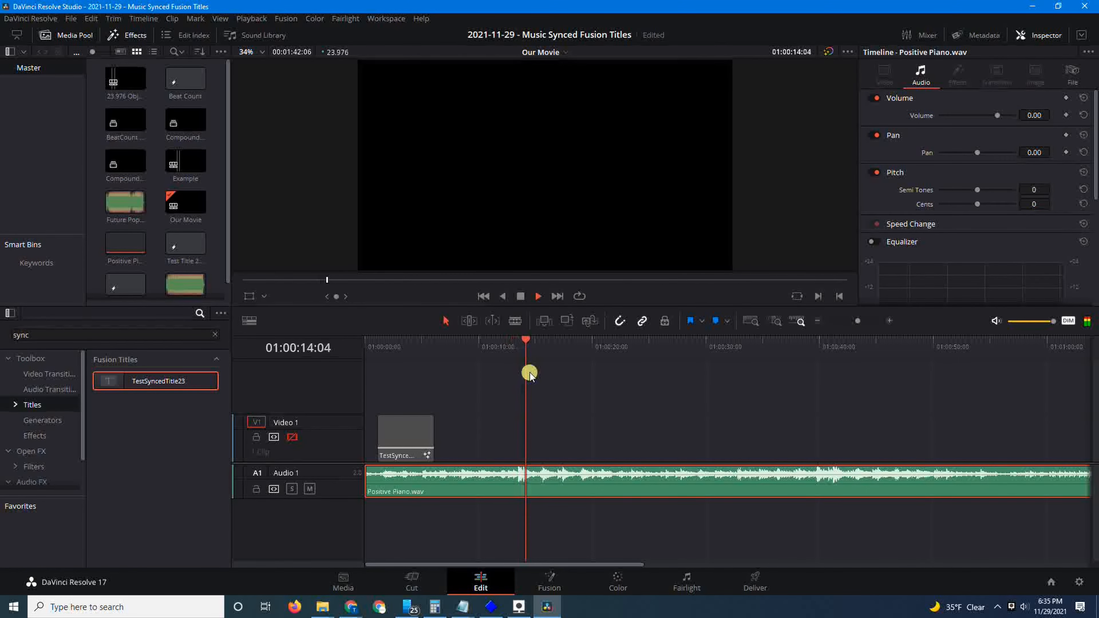
pyautogui.press('space')
pyautogui.scroll(8, 513, 468)
pyautogui.scroll(4, 671, 484)
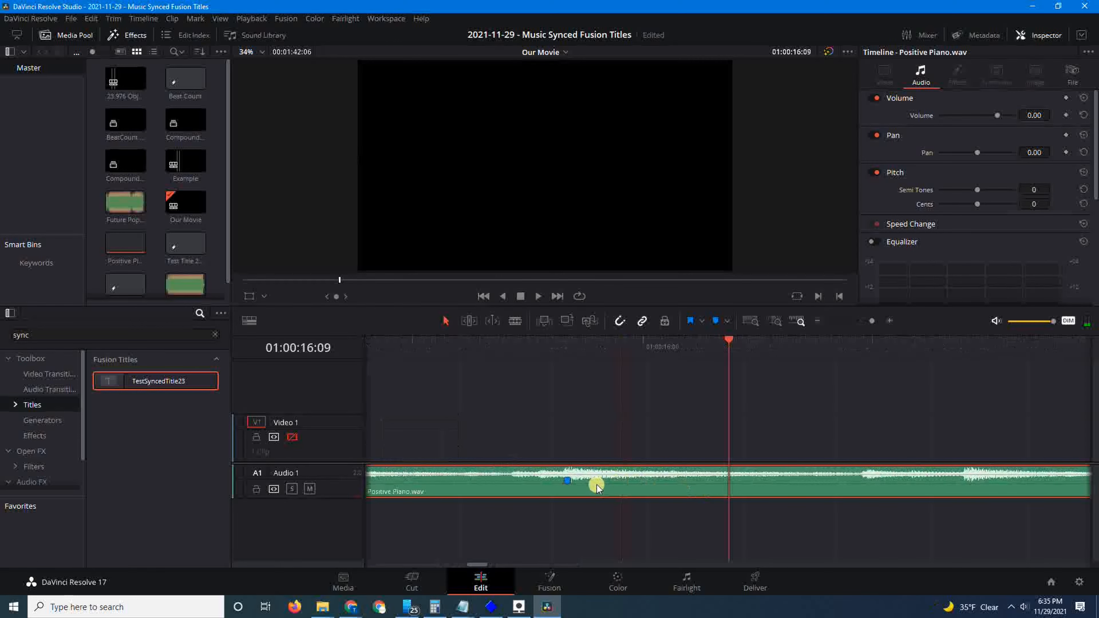
# - Replay the music around the marker on Positive Piano.wav to check its timing against the beat
pyautogui.click(431, 346)
pyautogui.press('space')
pyautogui.press('space')
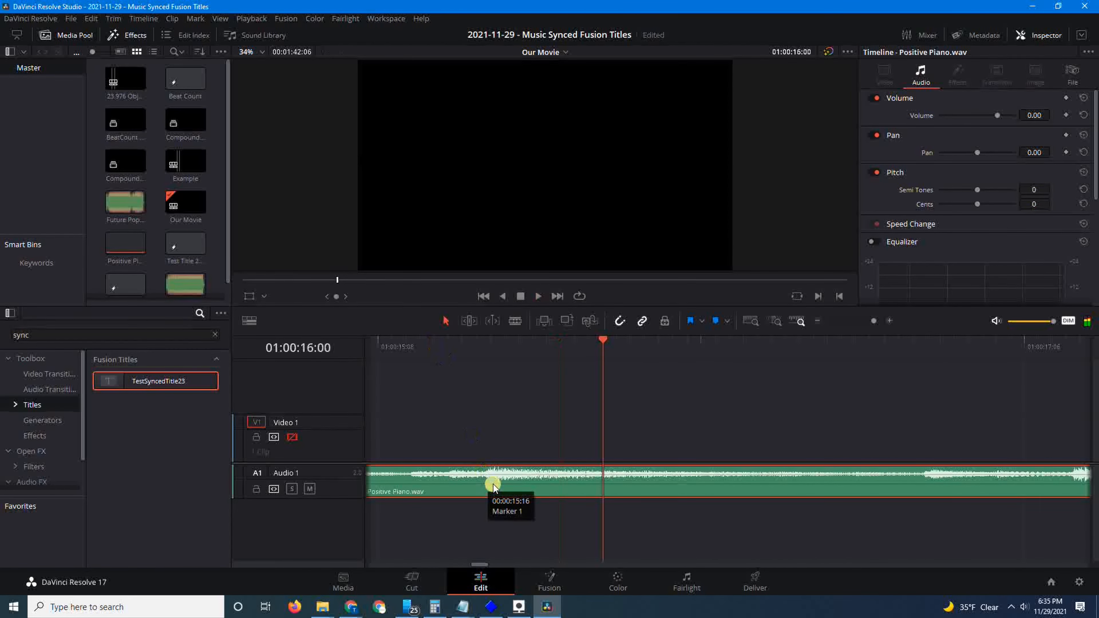
pyautogui.click(496, 482)
# - Move the TestSyncedTitle23 clip along Video 1 so it starts at the marker on the music clip
pyautogui.scroll(-2, 492, 473)
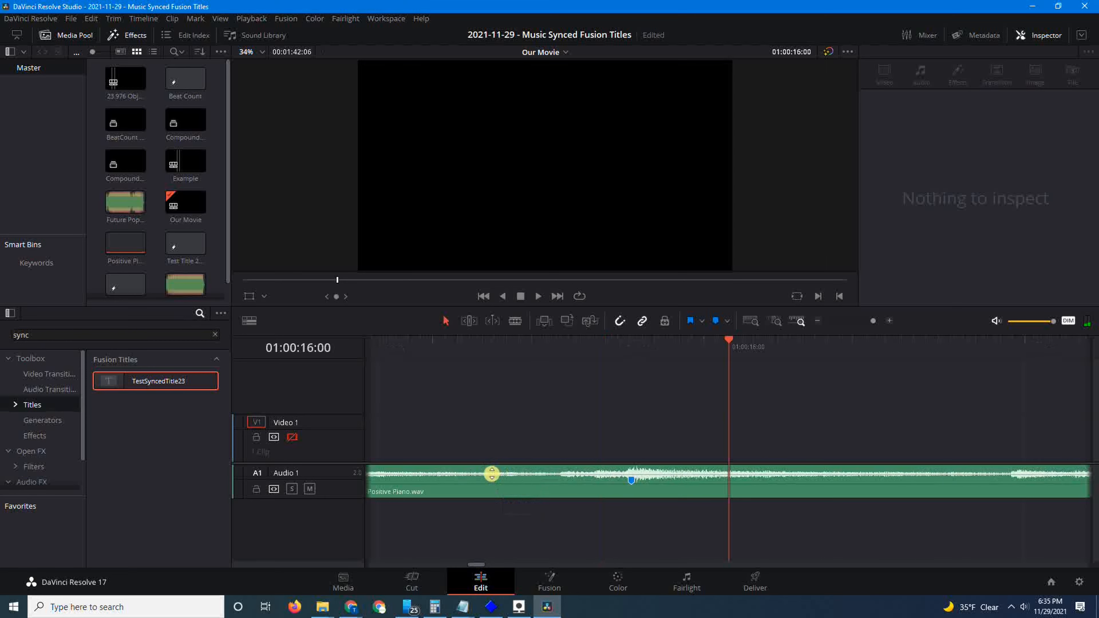
pyautogui.scroll(-10, 431, 431)
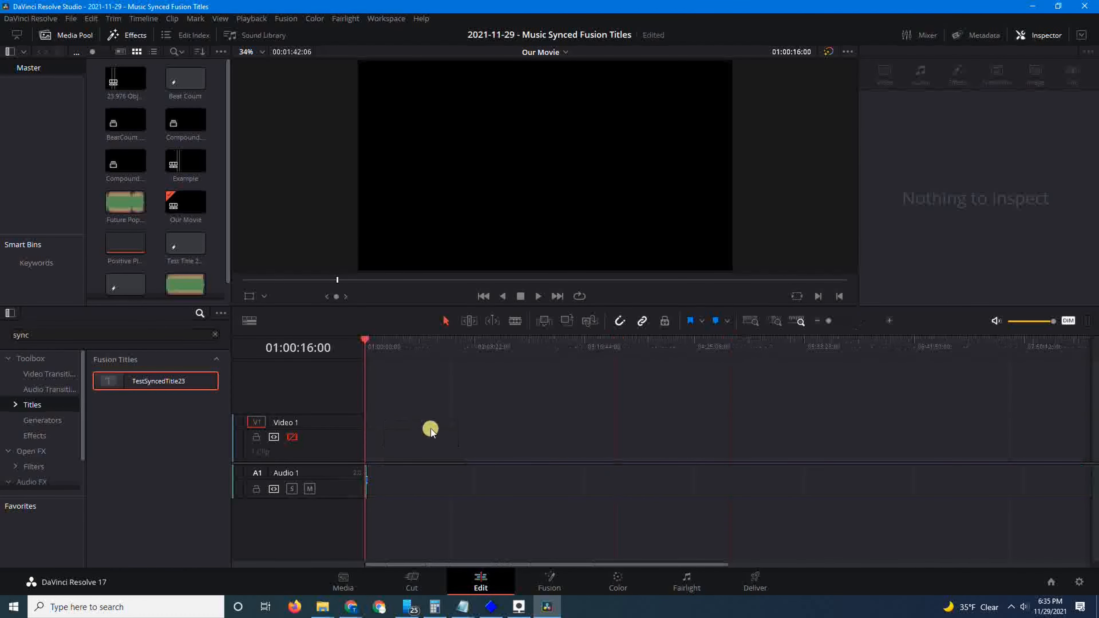
pyautogui.scroll(10, 430, 428)
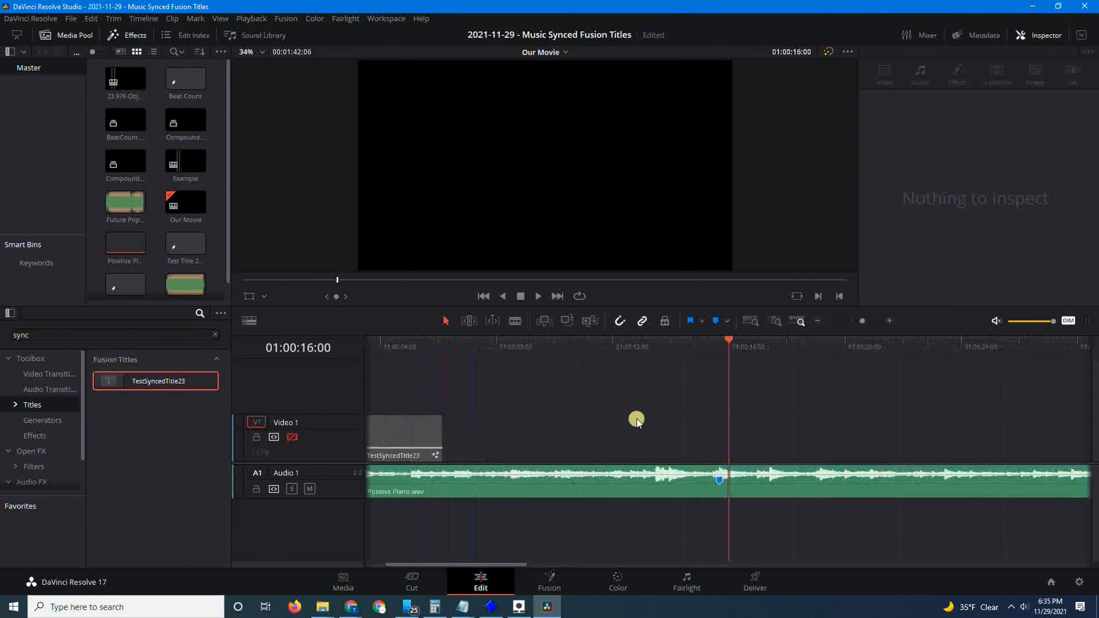
pyautogui.moveTo(727, 342); pyautogui.dragTo(384, 345)
pyautogui.moveTo(412, 415); pyautogui.dragTo(835, 458)
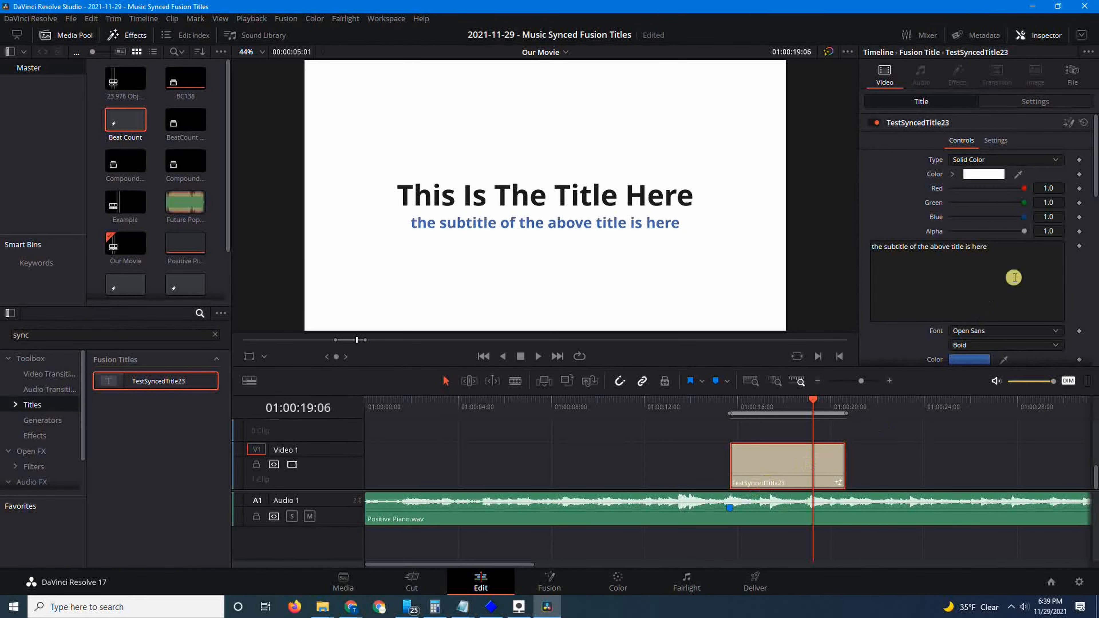
# - Look through the title's controls and set its solid background color to pale yellow, #e1de7b
pyautogui.scroll(-4, 995, 269)
pyautogui.scroll(-3, 991, 272)
pyautogui.scroll(5, 991, 277)
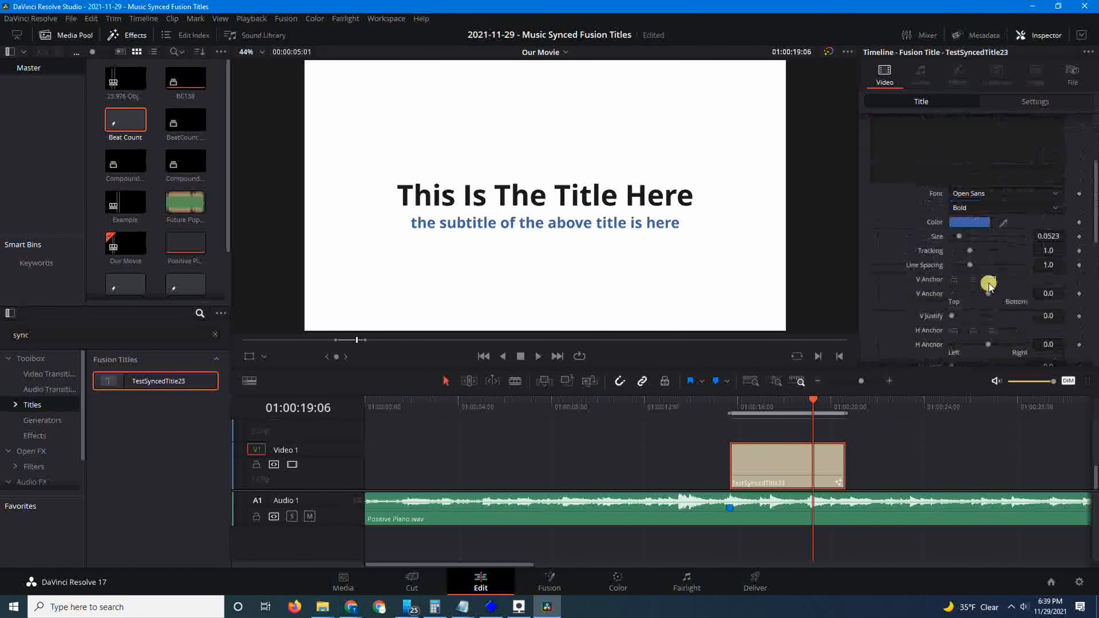
pyautogui.scroll(-3, 989, 283)
pyautogui.scroll(-5, 990, 288)
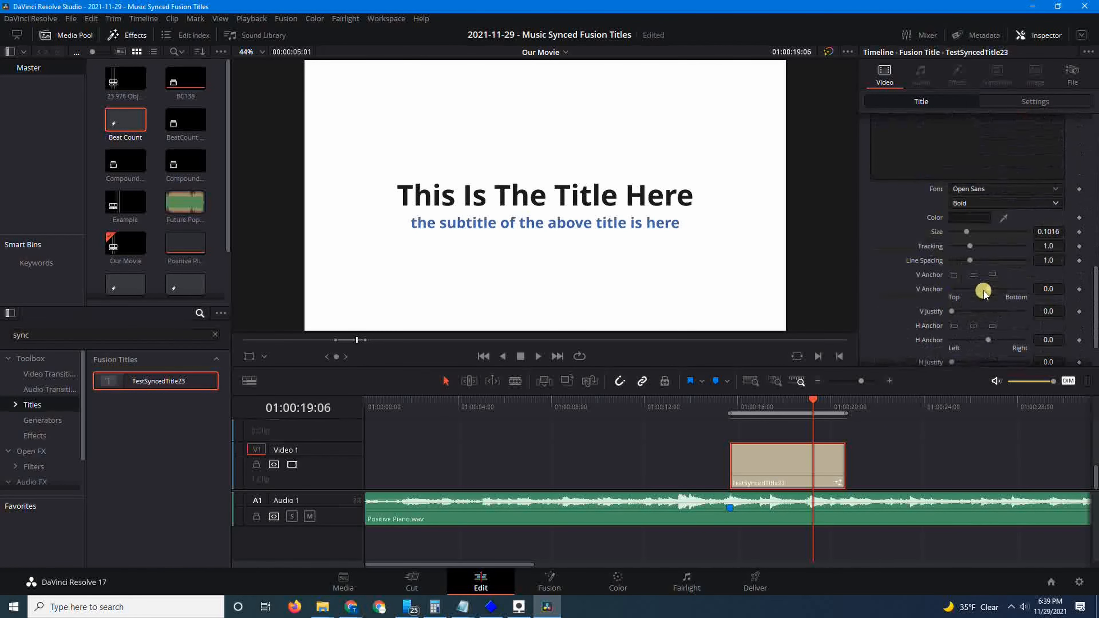
pyautogui.scroll(6, 980, 305)
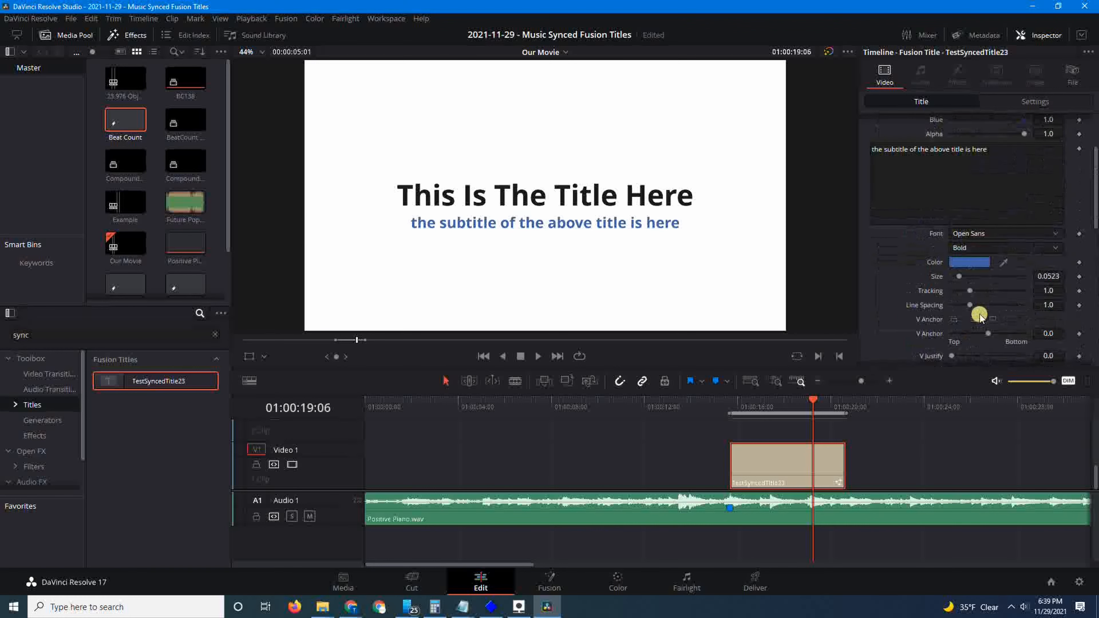
pyautogui.click(984, 174)
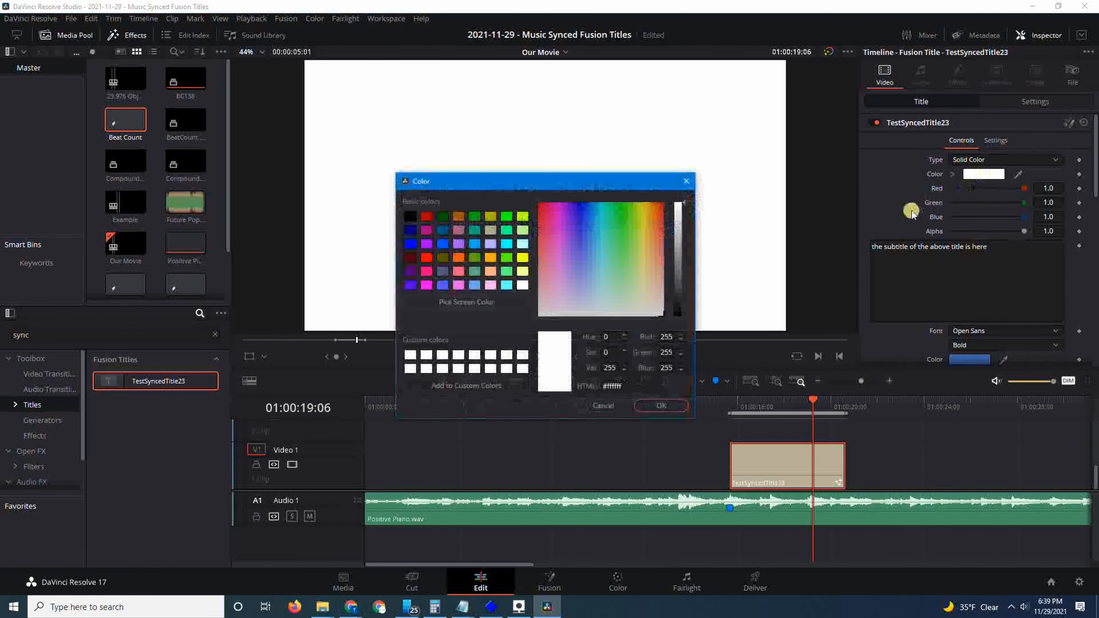
pyautogui.click(643, 234)
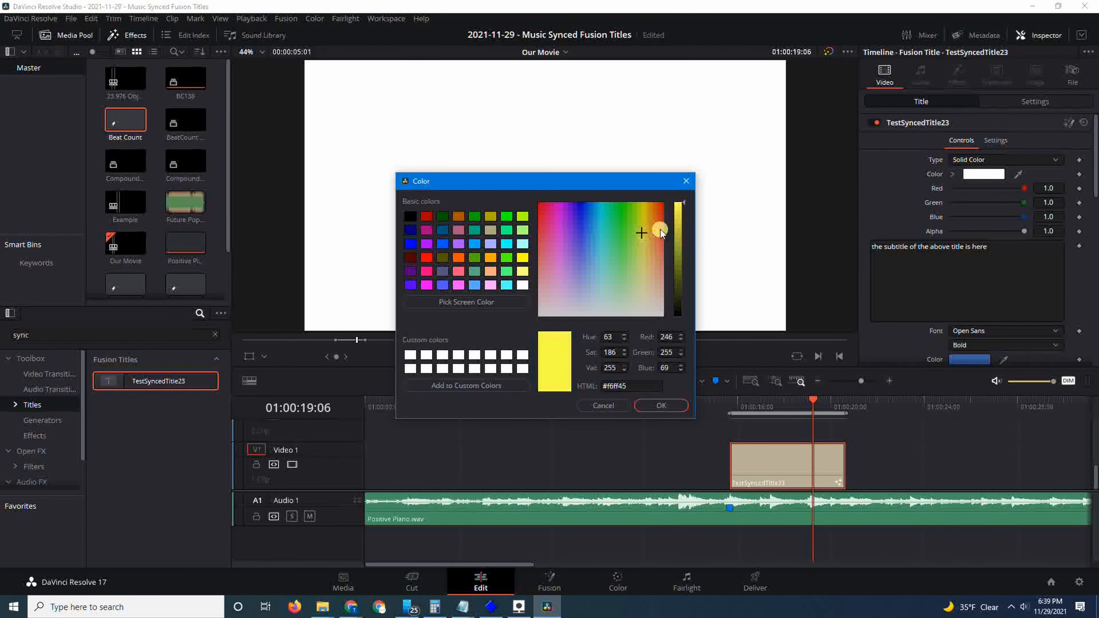
pyautogui.click(680, 214)
pyautogui.moveTo(644, 246); pyautogui.dragTo(643, 264)
pyautogui.click(661, 414)
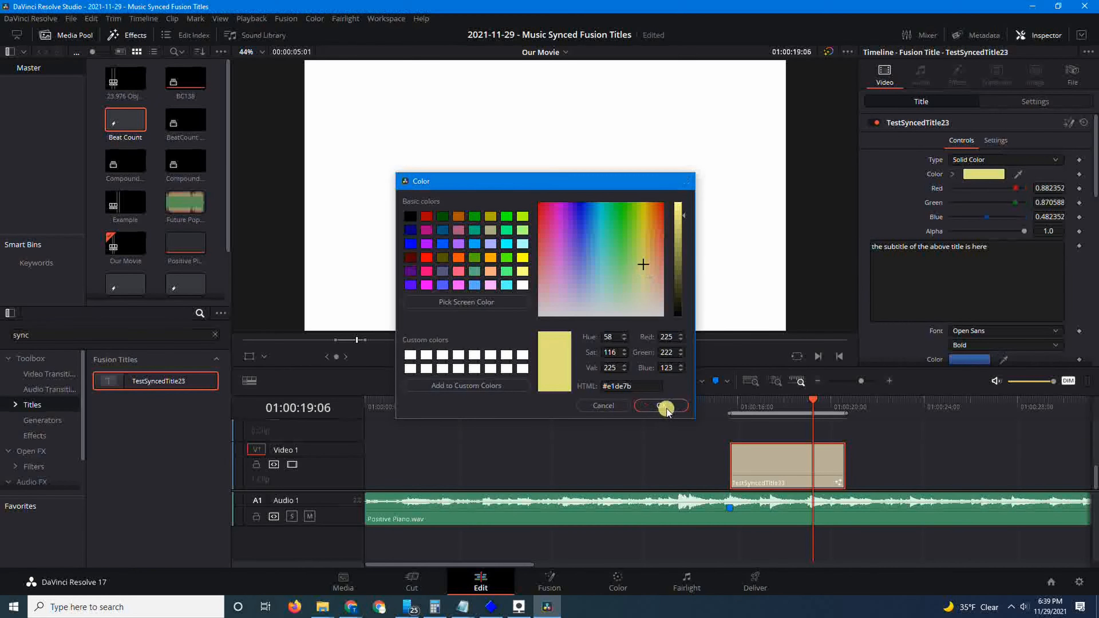
# - Change the background type to Horizontal and set the gradient's right color to golden yellow, #dcbb16
pyautogui.click(984, 160)
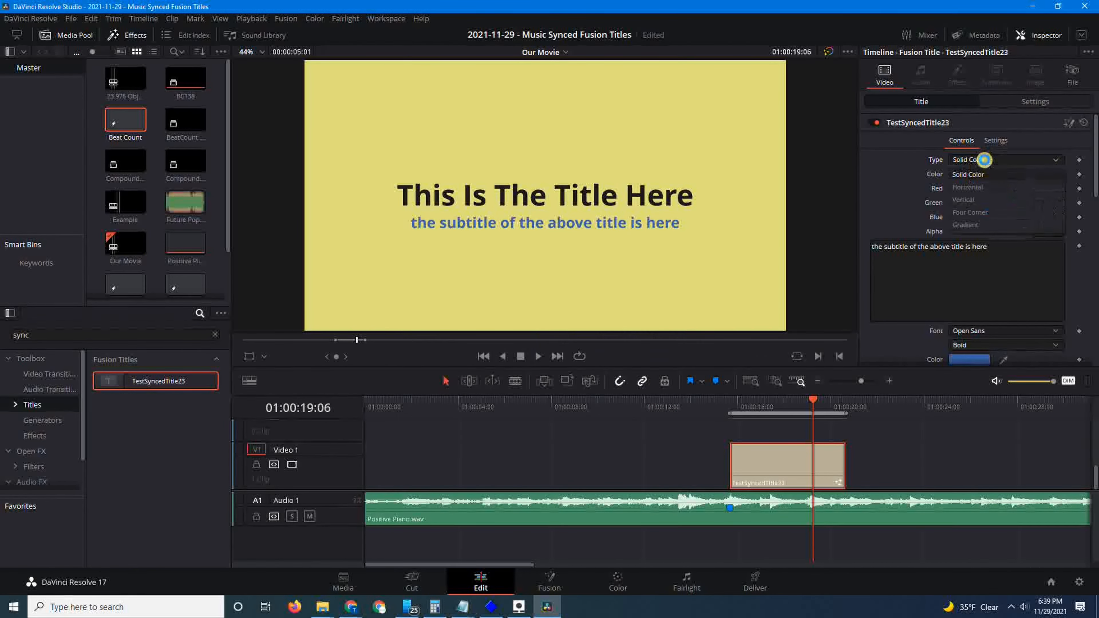
pyautogui.click(987, 189)
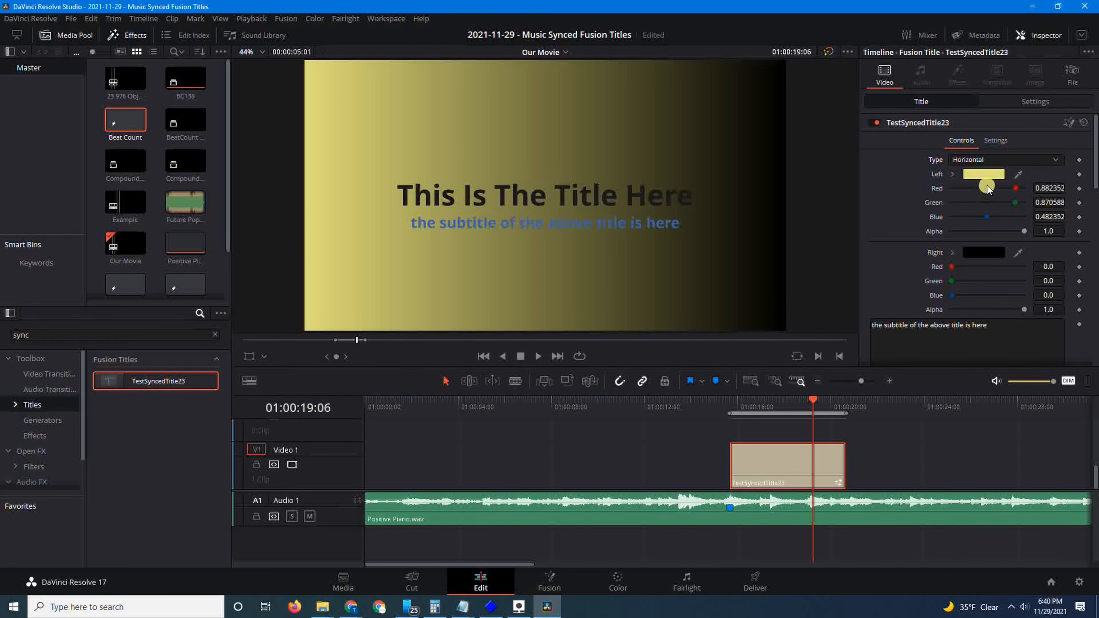
pyautogui.click(988, 253)
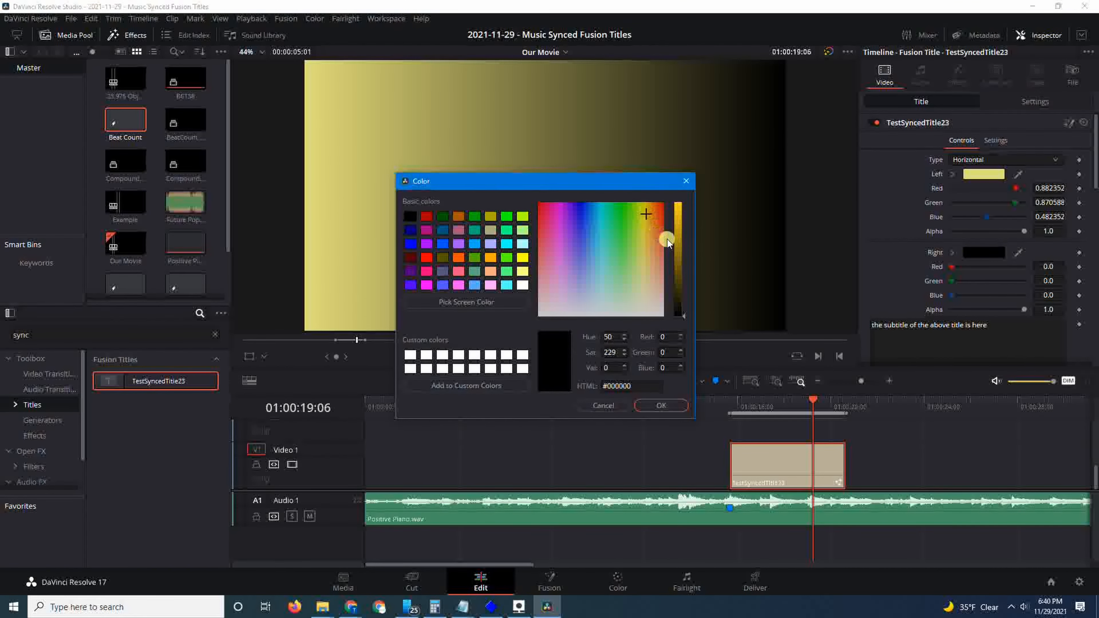
pyautogui.moveTo(678, 249); pyautogui.dragTo(679, 218)
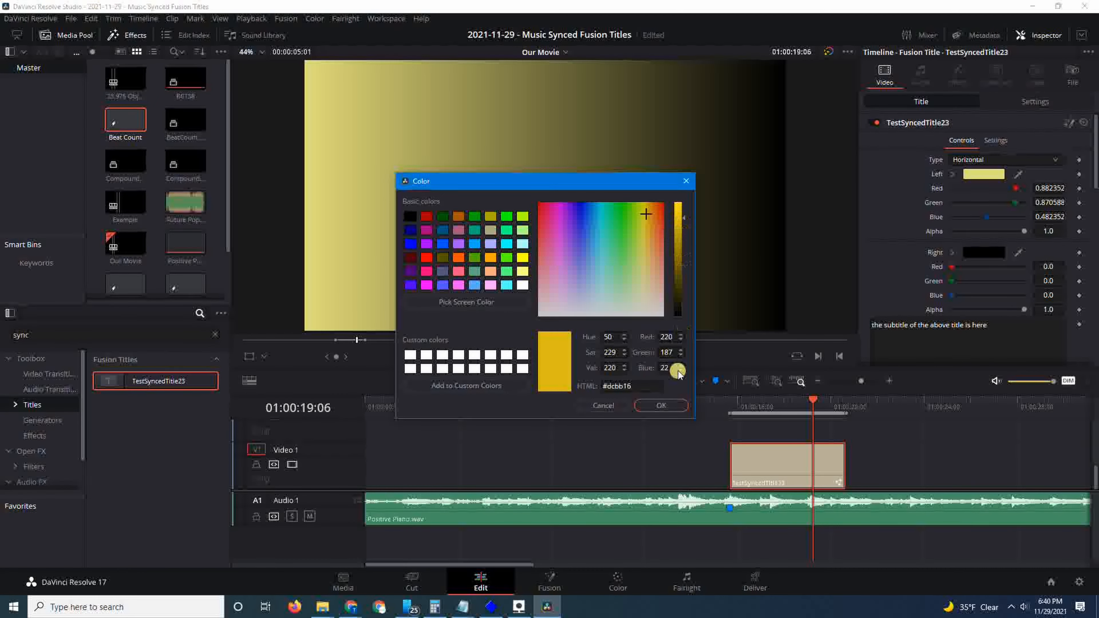
pyautogui.click(661, 405)
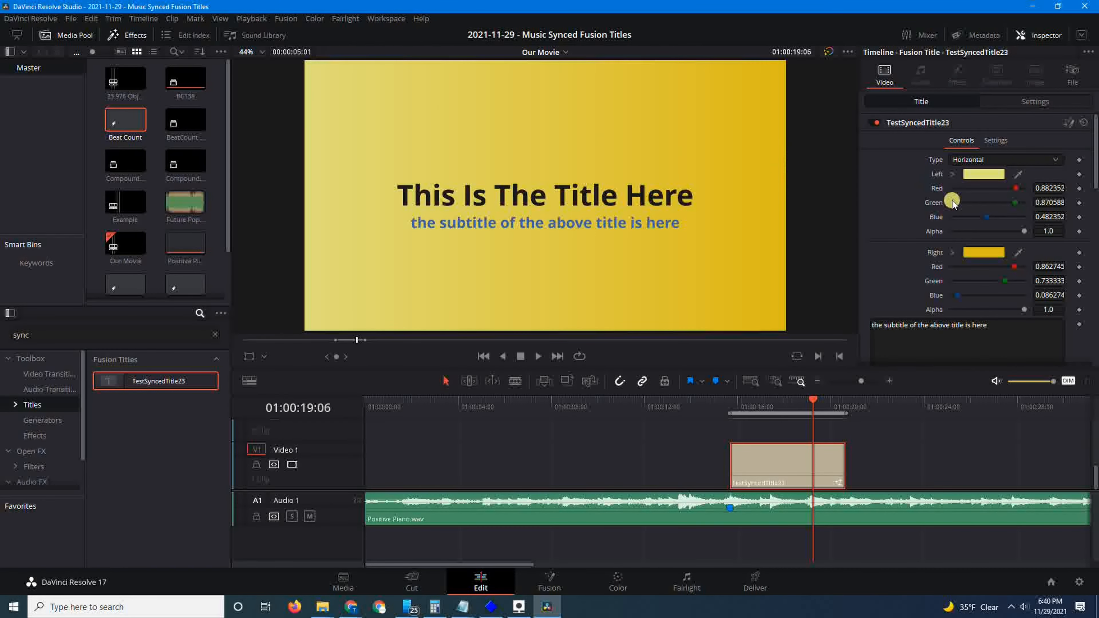
# - Replace the main title text with "This Is My Movie"
pyautogui.scroll(-5, 908, 208)
pyautogui.scroll(-5, 925, 249)
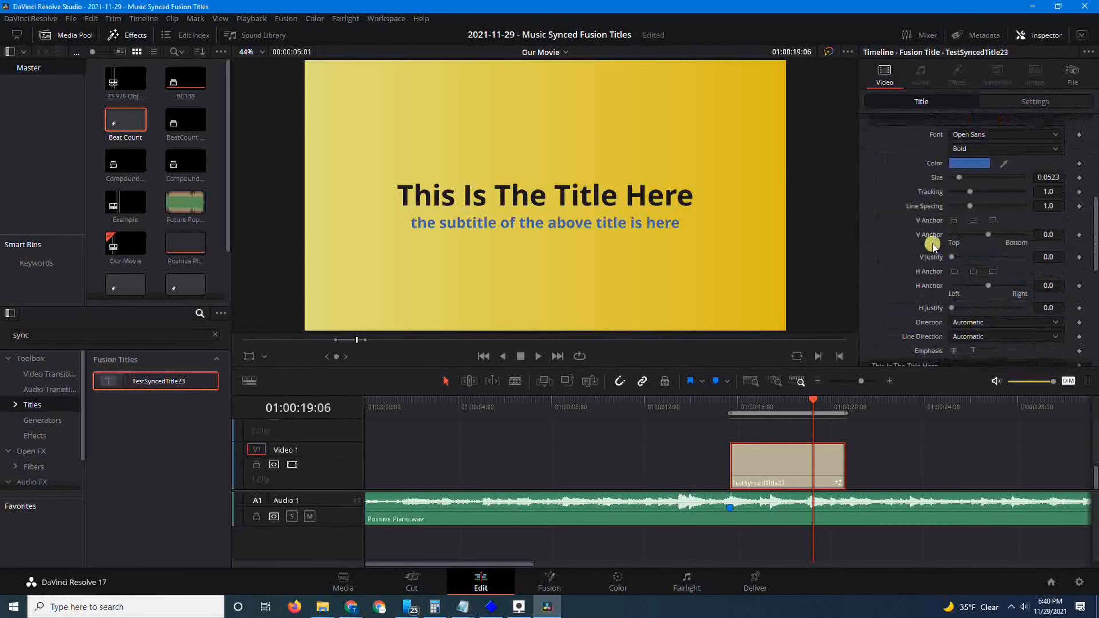
pyautogui.scroll(5, 926, 246)
pyautogui.scroll(-12, 945, 212)
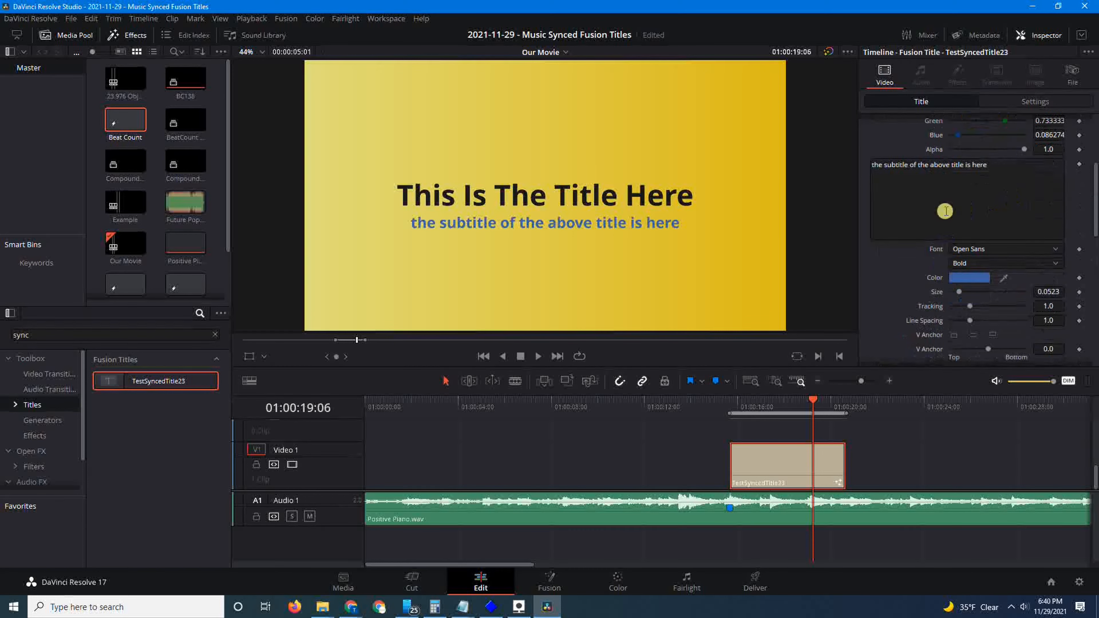
pyautogui.moveTo(964, 223); pyautogui.dragTo(712, 201)
pyautogui.write('T')
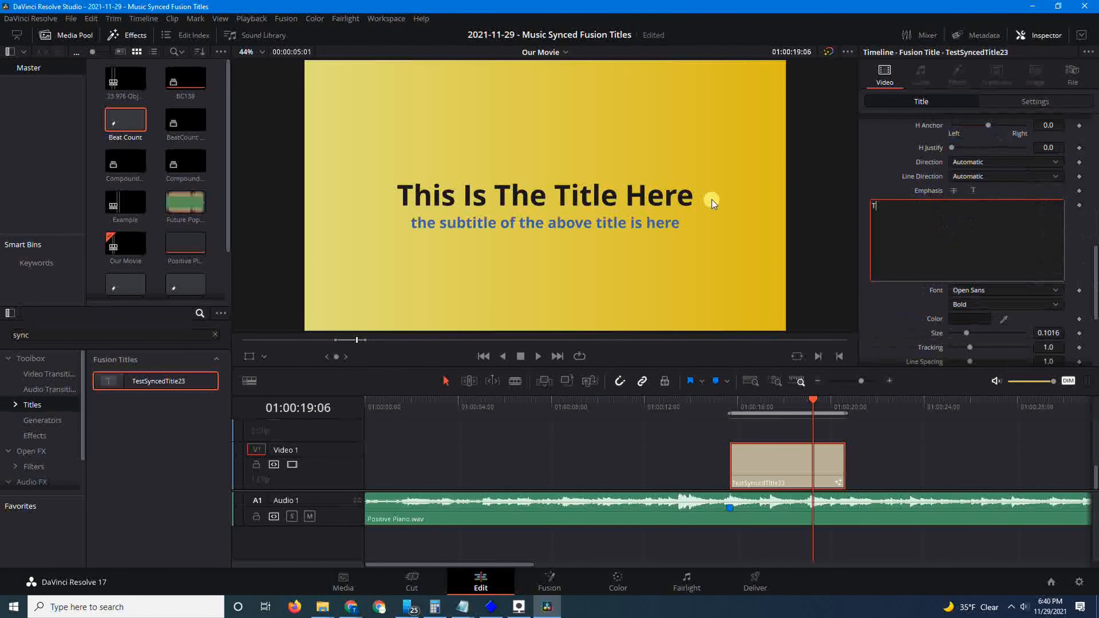
pyautogui.write('his Is My Mvo')
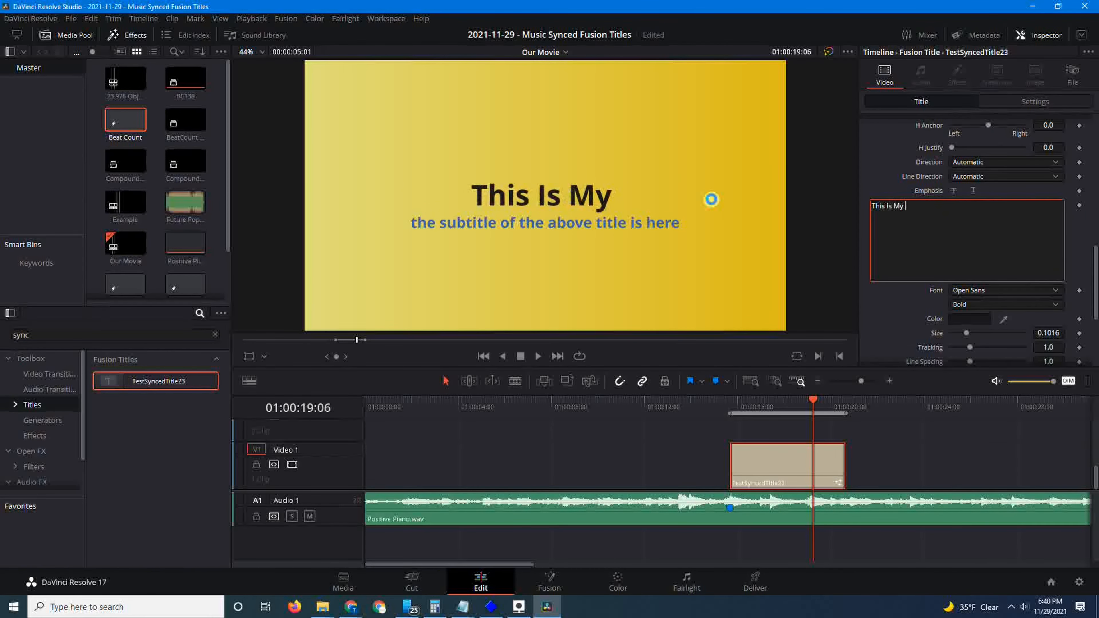
pyautogui.press('BackSpace')
pyautogui.press('BackSpace')
pyautogui.write('ovie')
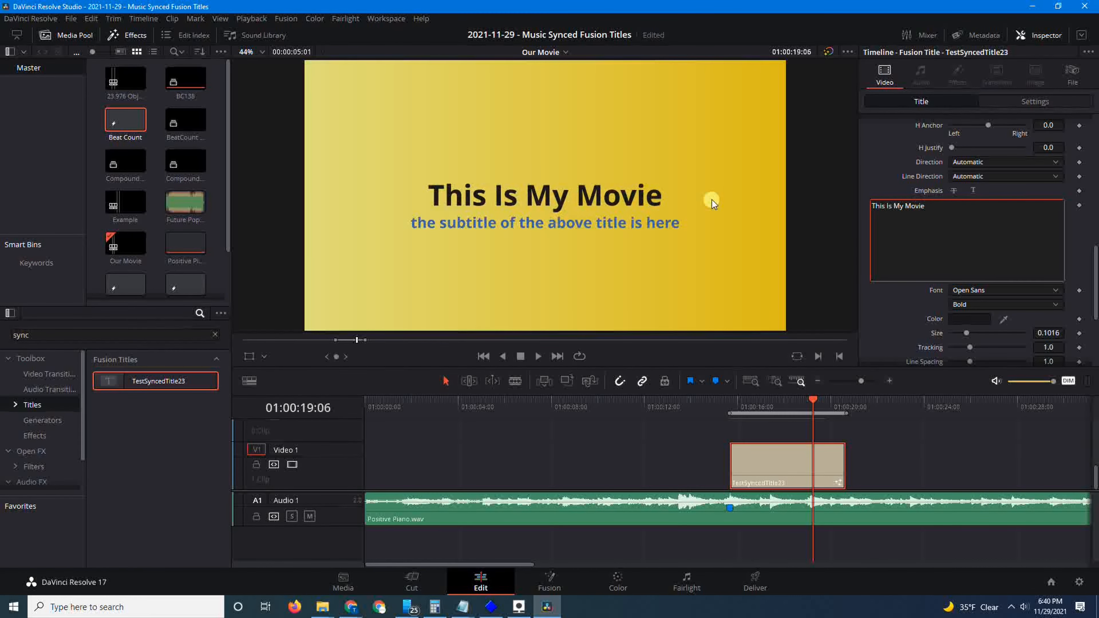
# - Set the main title text's color to white
pyautogui.scroll(-8, 967, 184)
pyautogui.scroll(-5, 1007, 175)
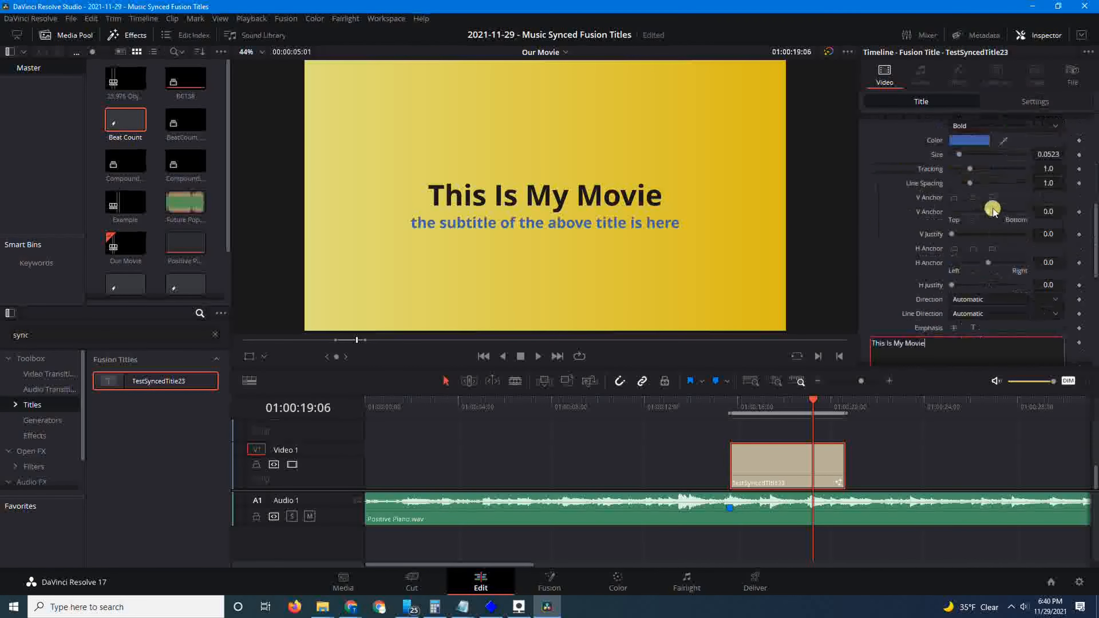
pyautogui.scroll(-6, 990, 216)
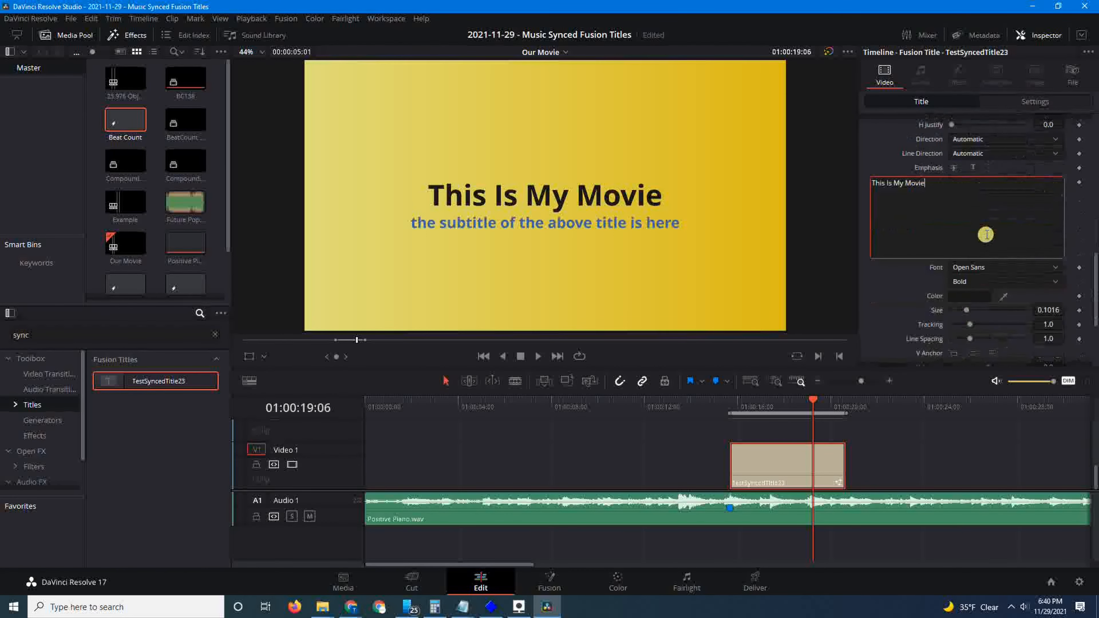
pyautogui.click(971, 205)
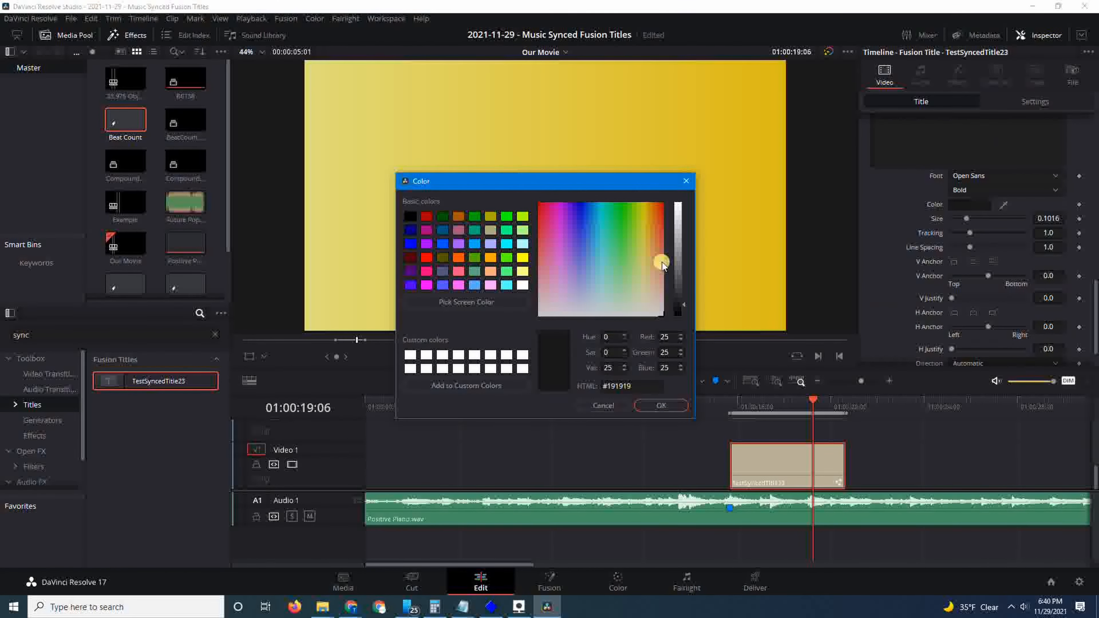
pyautogui.moveTo(631, 184); pyautogui.dragTo(1075, 164)
pyautogui.moveTo(956, 168); pyautogui.dragTo(656, 150)
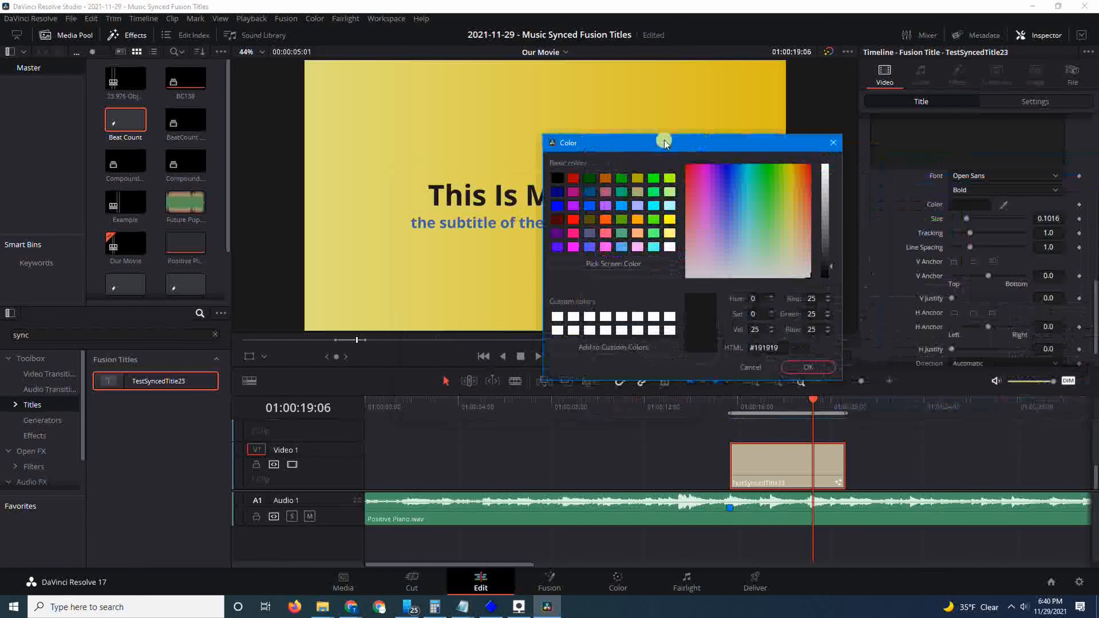
pyautogui.click(824, 166)
pyautogui.moveTo(819, 151); pyautogui.dragTo(868, 98)
pyautogui.click(912, 322)
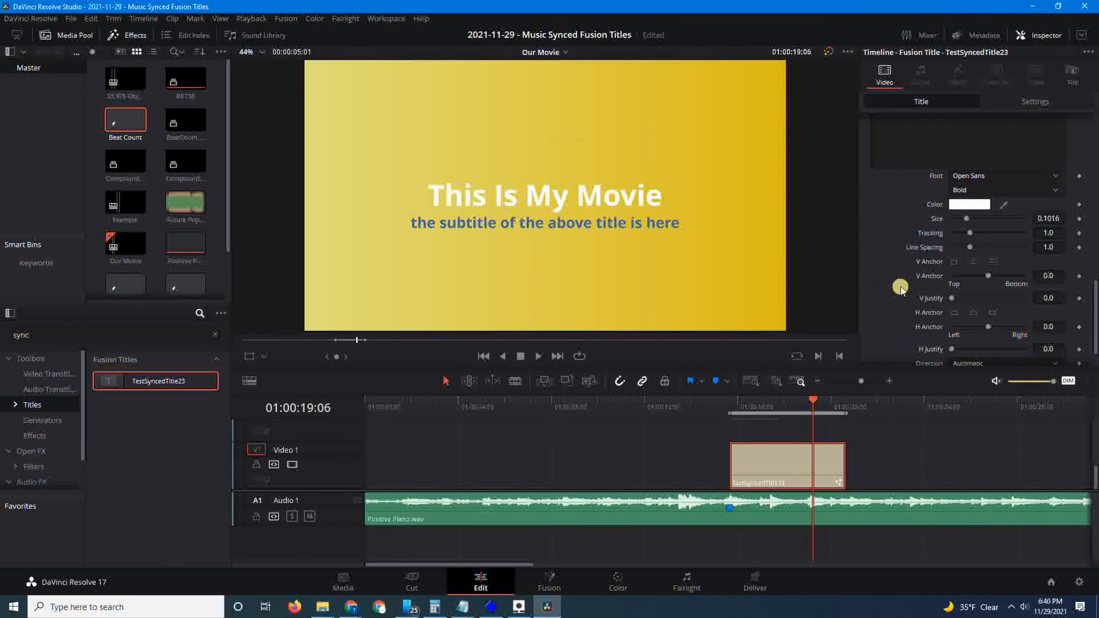
# - Replace the subtitle text with "it is very good you should watch it!!!"
pyautogui.scroll(5, 970, 247)
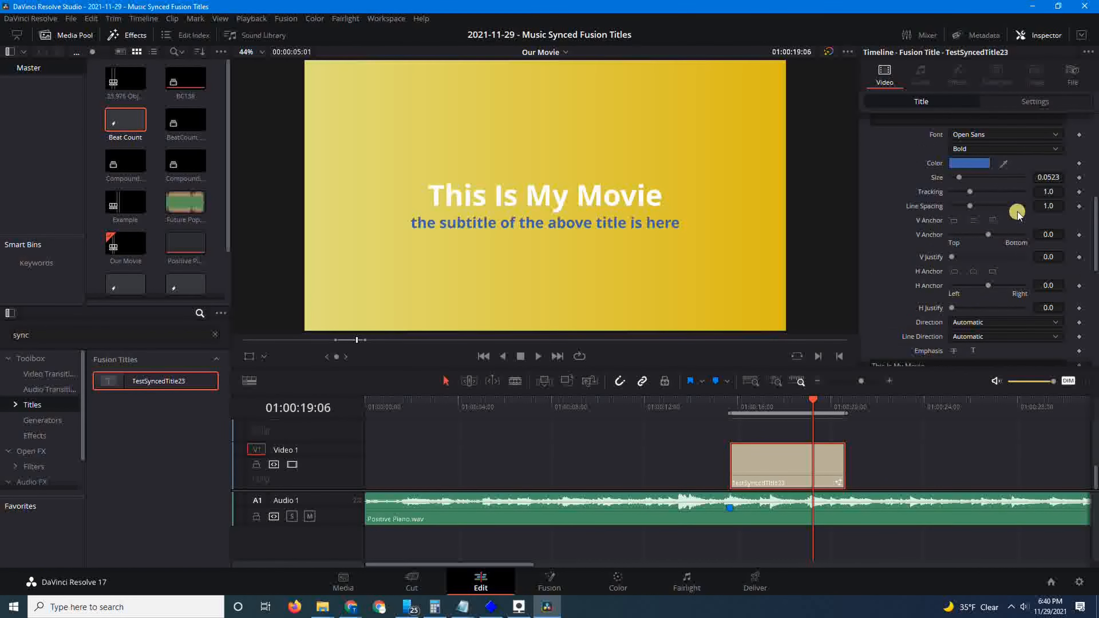
pyautogui.scroll(2, 1016, 212)
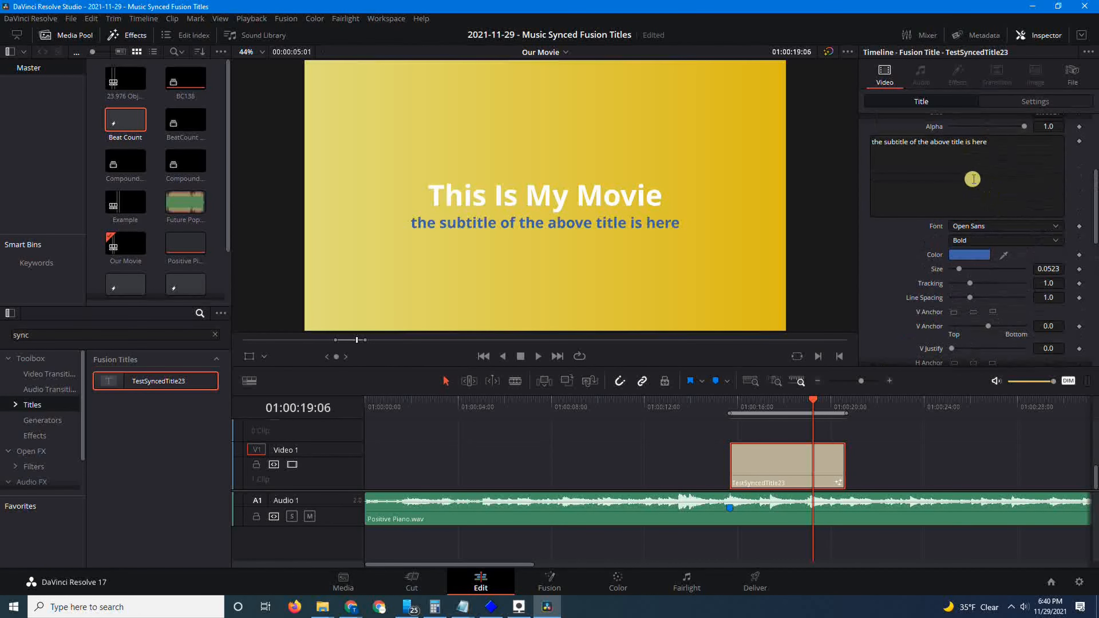
pyautogui.scroll(1, 997, 156)
pyautogui.click(994, 187)
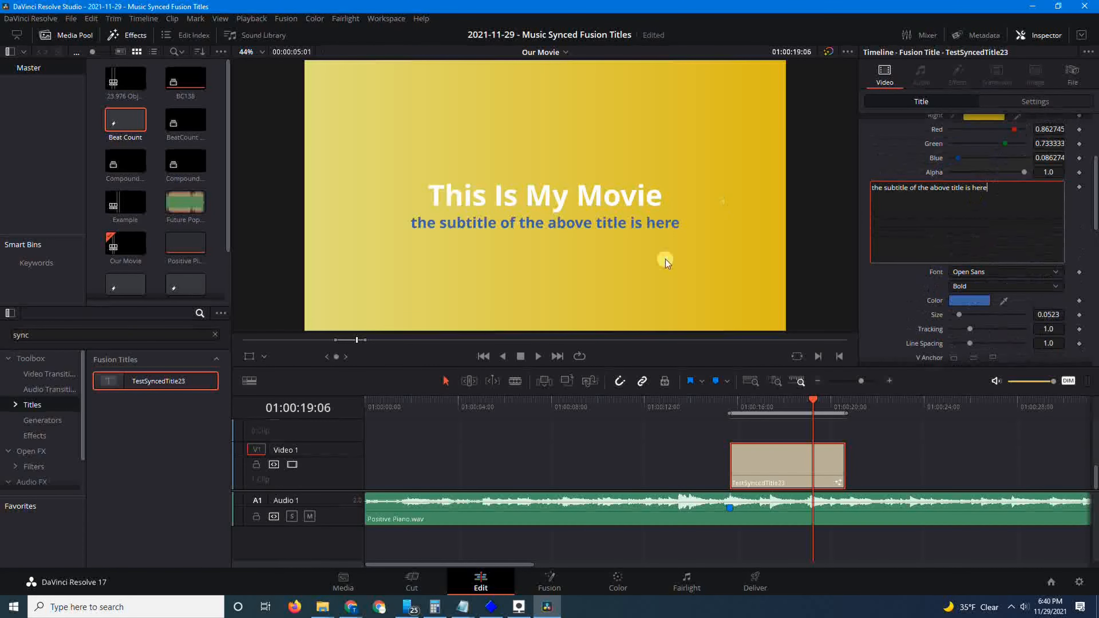
pyautogui.hotkey('ctrl', 'a')
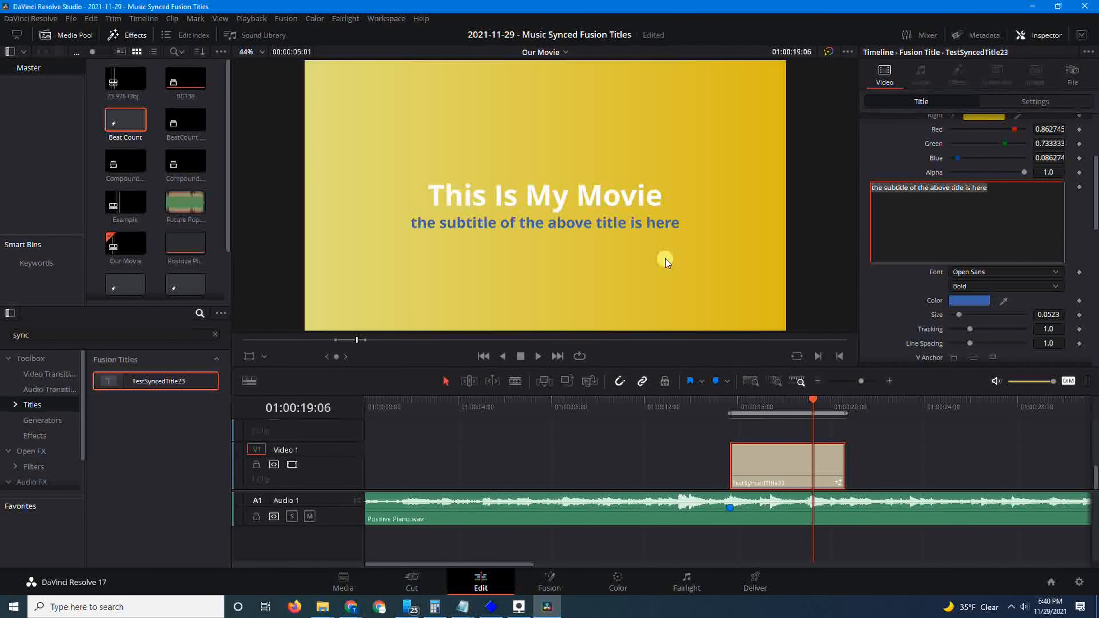
pyautogui.write('it is ')
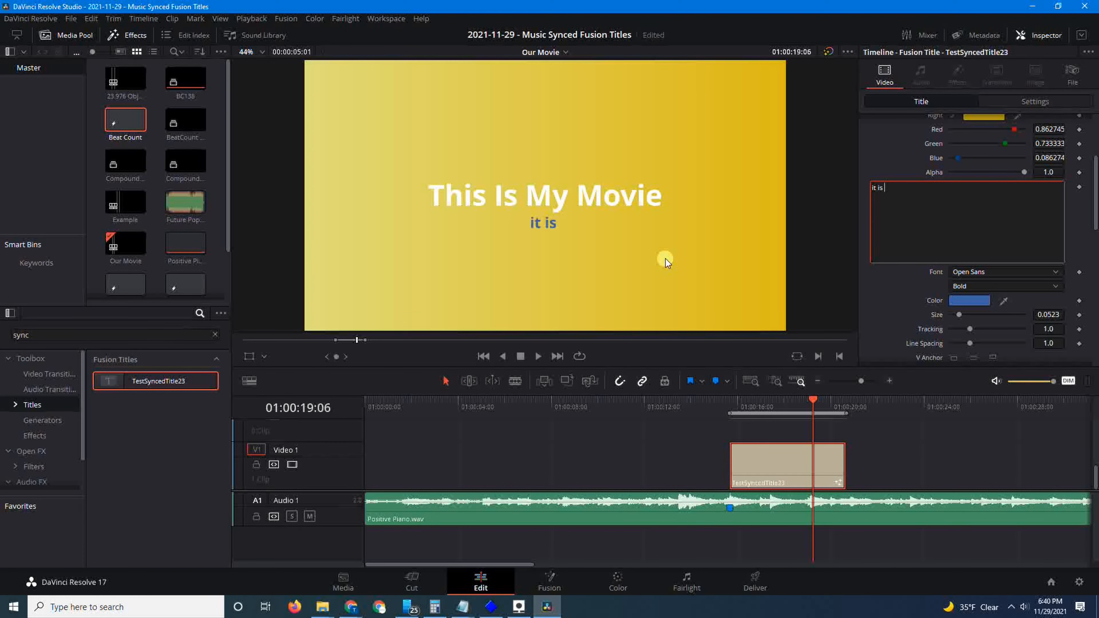
pyautogui.write('very good you shou')
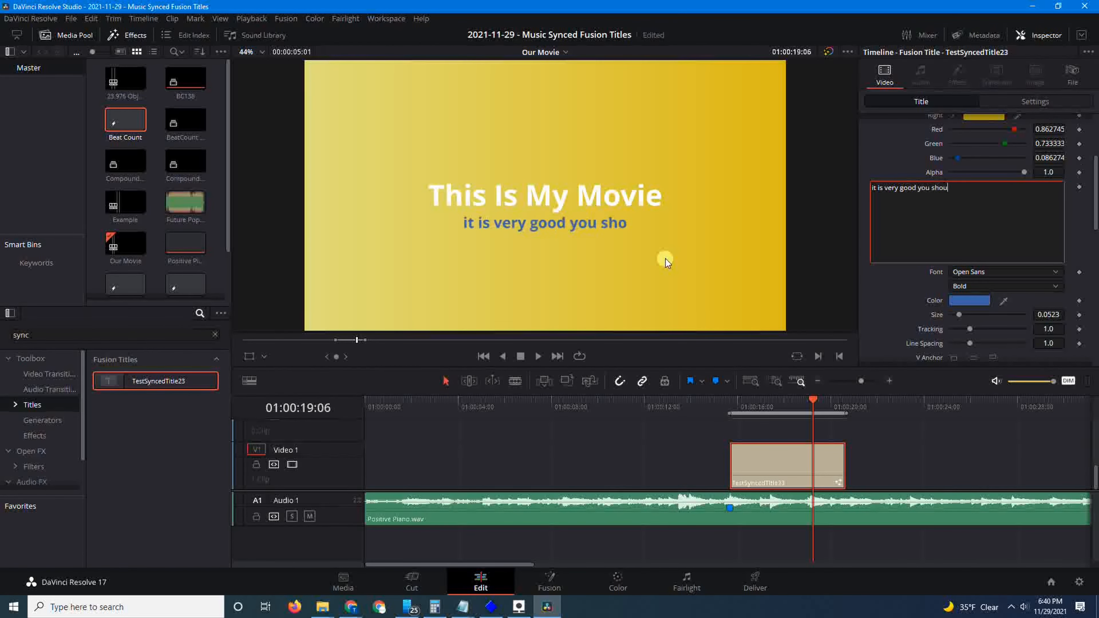
pyautogui.write('ld watch it.')
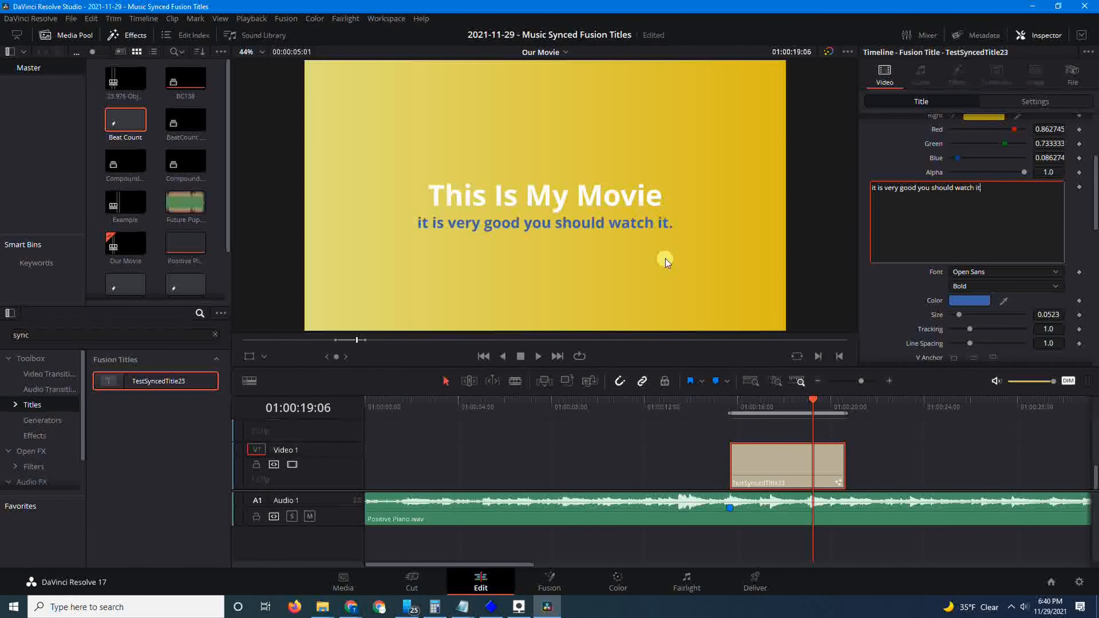
pyautogui.press('BackSpace')
pyautogui.write('!!!')
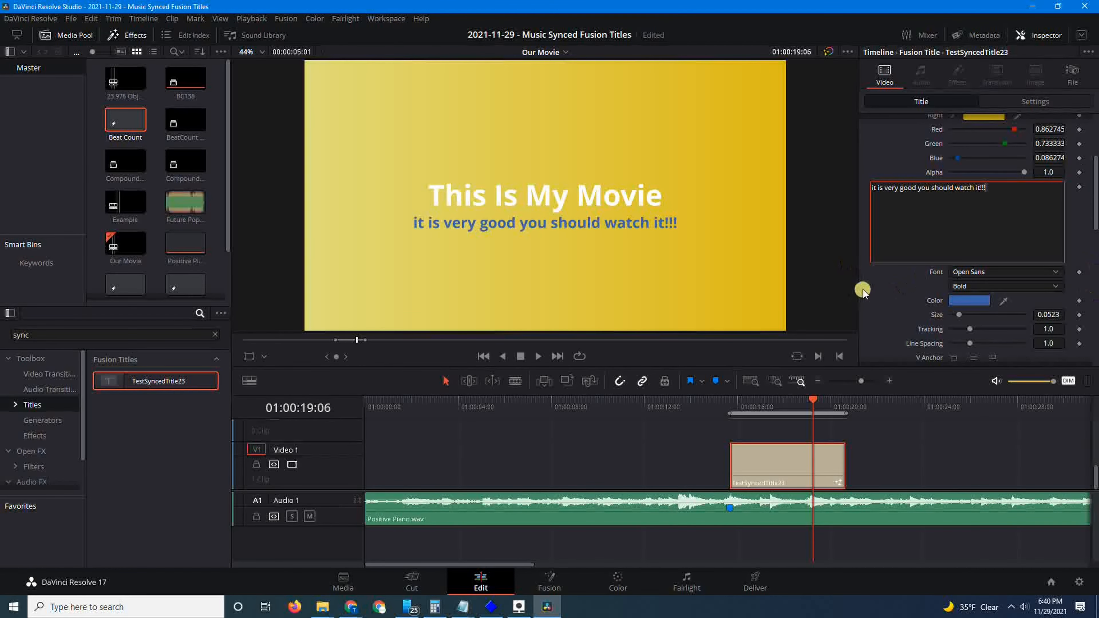
# - Set the subtitle text's color to dark green
pyautogui.scroll(-2, 895, 253)
pyautogui.click(976, 233)
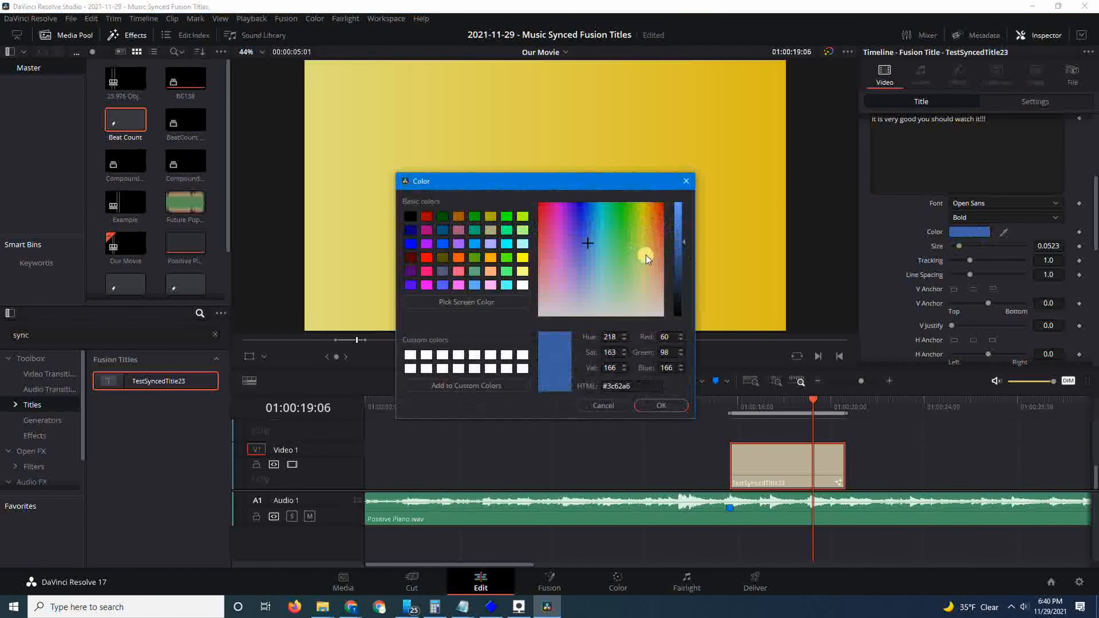
pyautogui.moveTo(672, 275); pyautogui.dragTo(675, 302)
pyautogui.moveTo(631, 257); pyautogui.dragTo(618, 218)
pyautogui.click(666, 406)
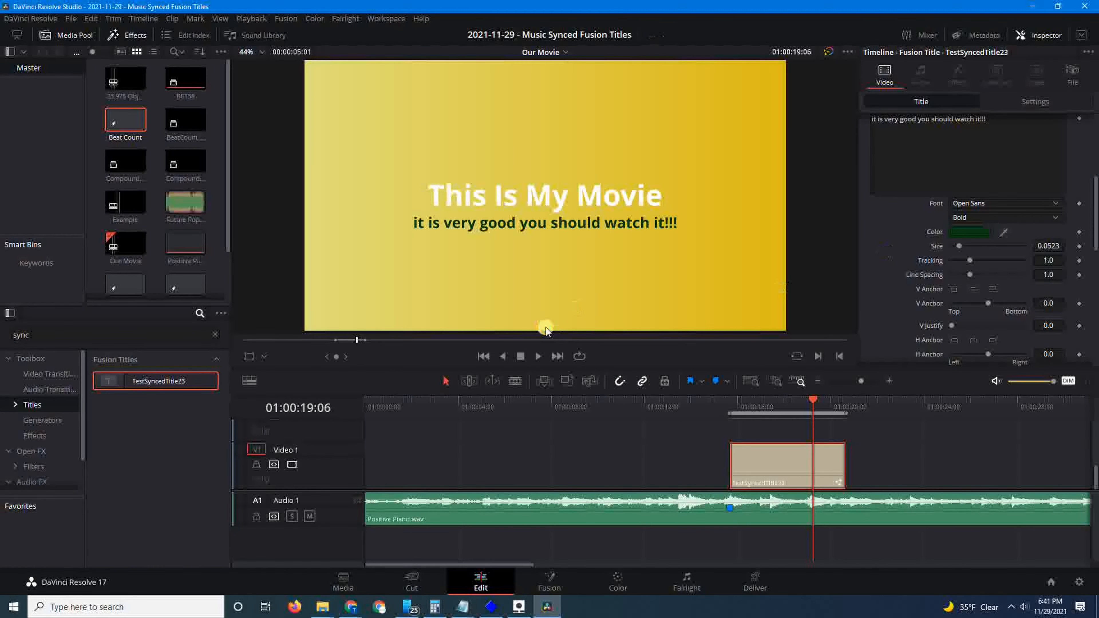
# - Convert the TestSyncedTitle23 clip on Video 1 into a compound clip named TitleCompoundClip
pyautogui.moveTo(735, 407)
pyautogui.mouseDown()
pyautogui.moveTo(708, 407)
pyautogui.moveTo(736, 407)
pyautogui.mouseUp()
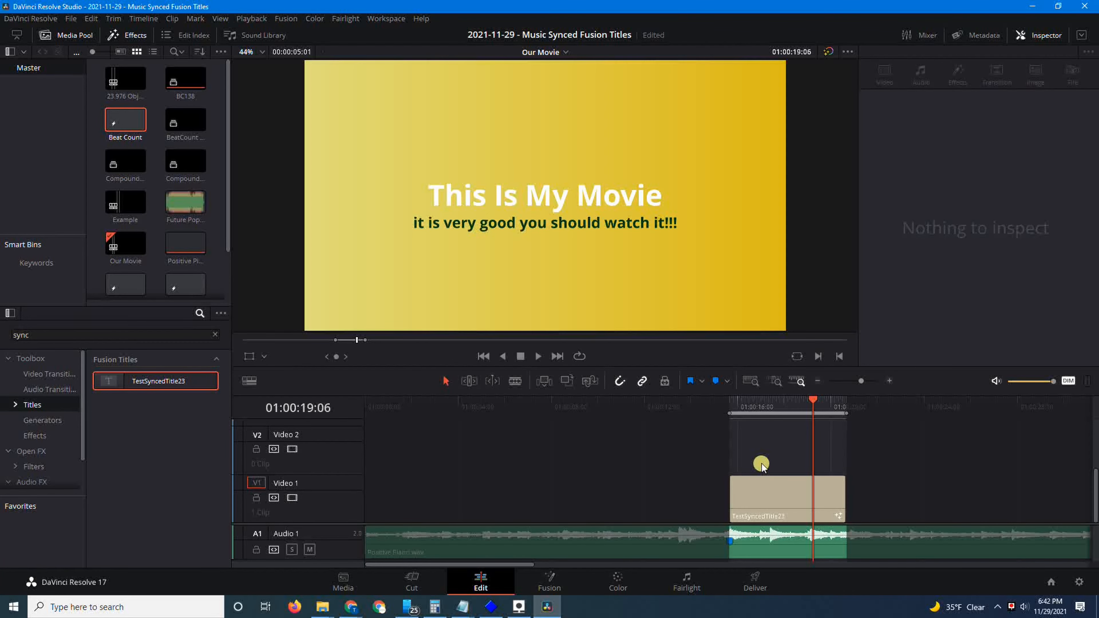
pyautogui.rightClick(798, 505)
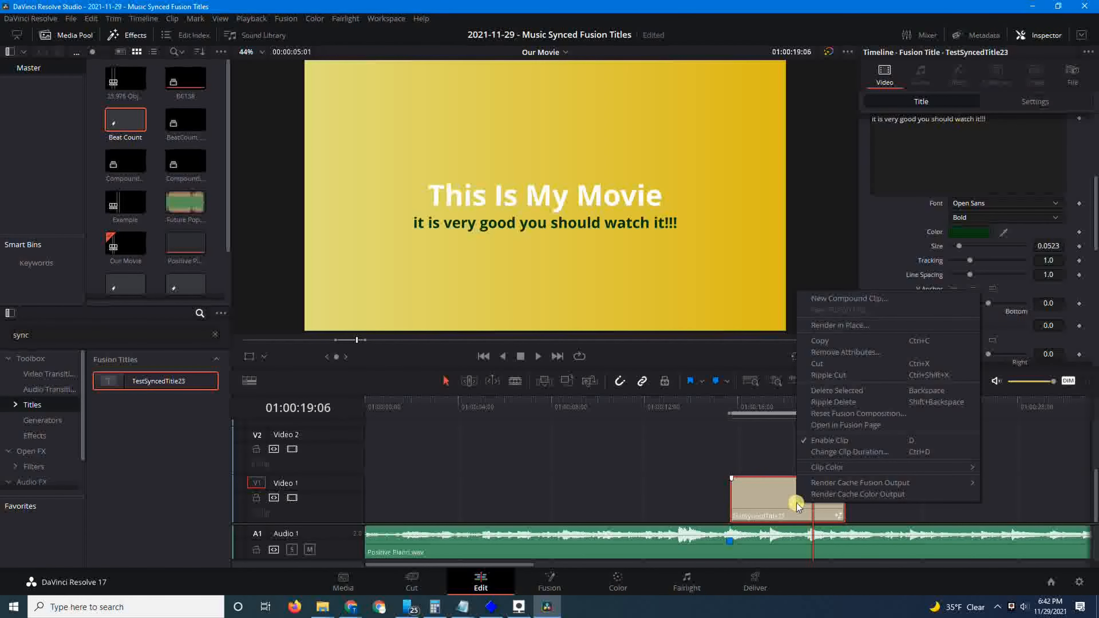
pyautogui.click(887, 302)
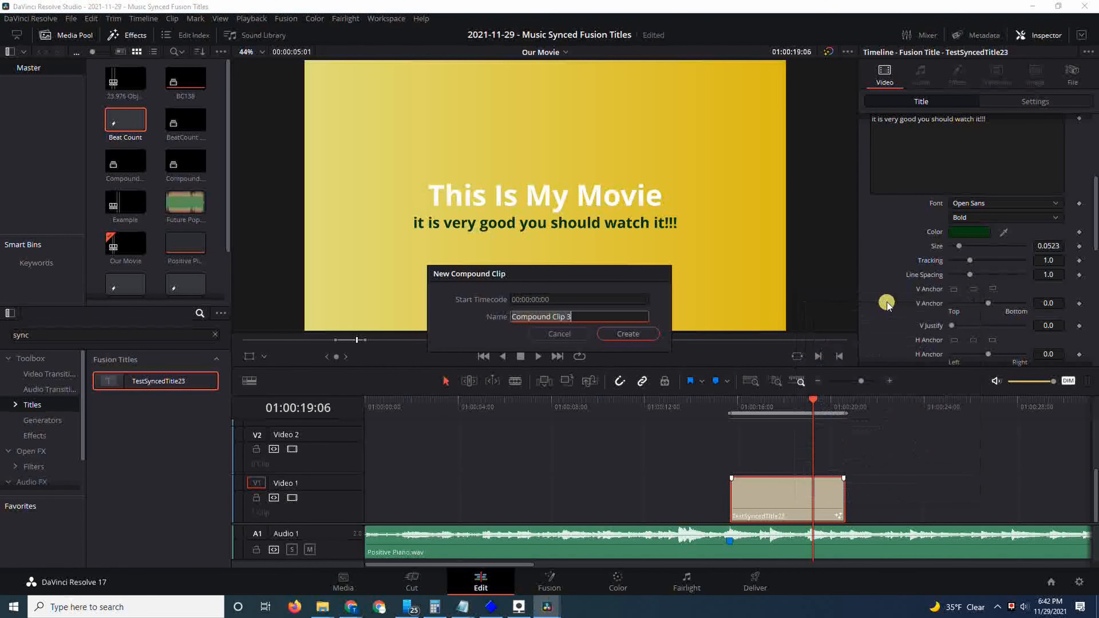
pyautogui.write('Title')
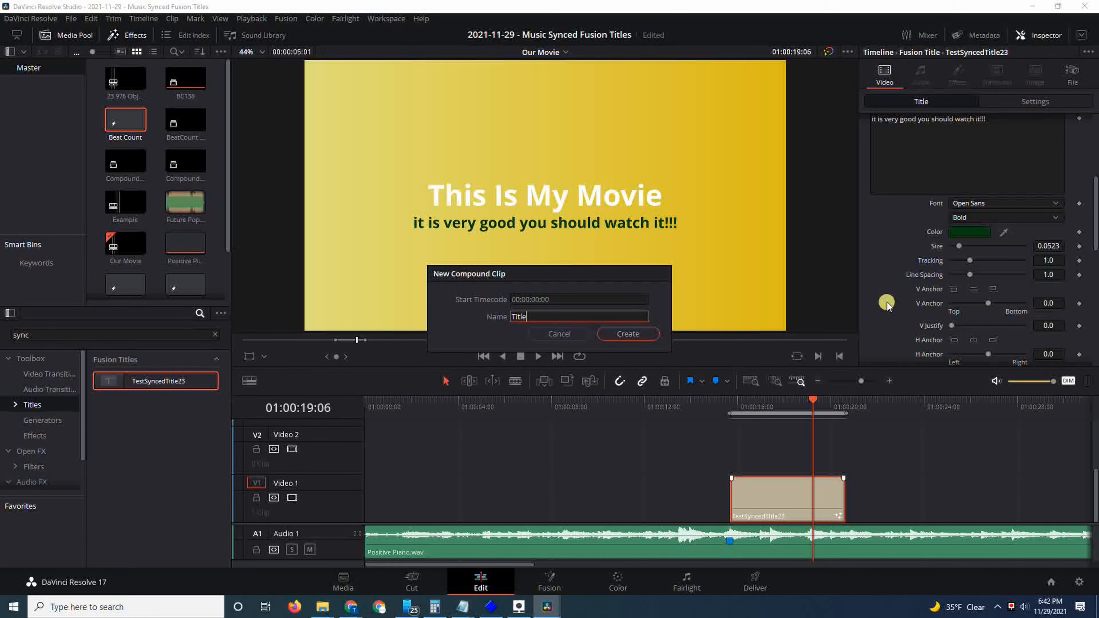
pyautogui.write('CompoundClip')
pyautogui.press('Return')
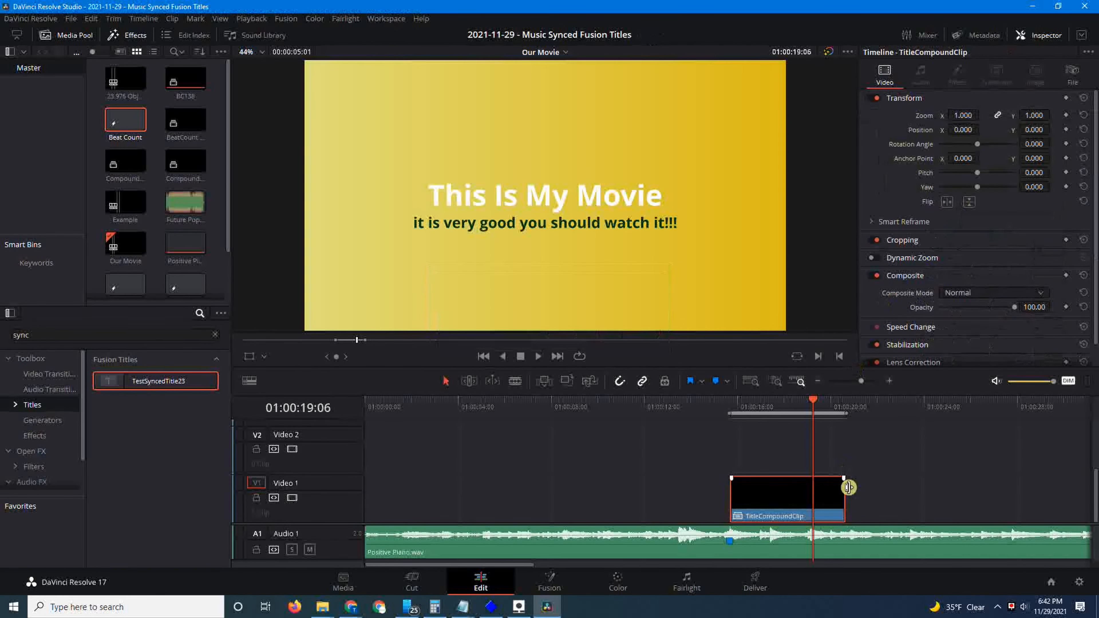
# - Change the title compound clip's speed to 138% with its keyframes set to Stretch to Fit
pyautogui.rightClick(801, 500)
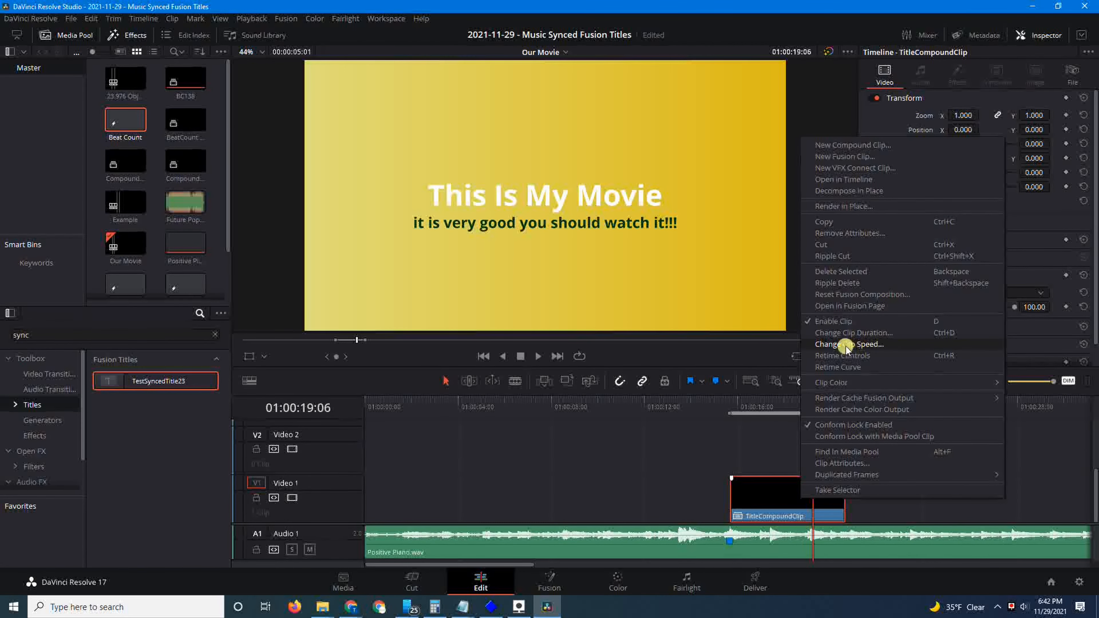
pyautogui.click(845, 345)
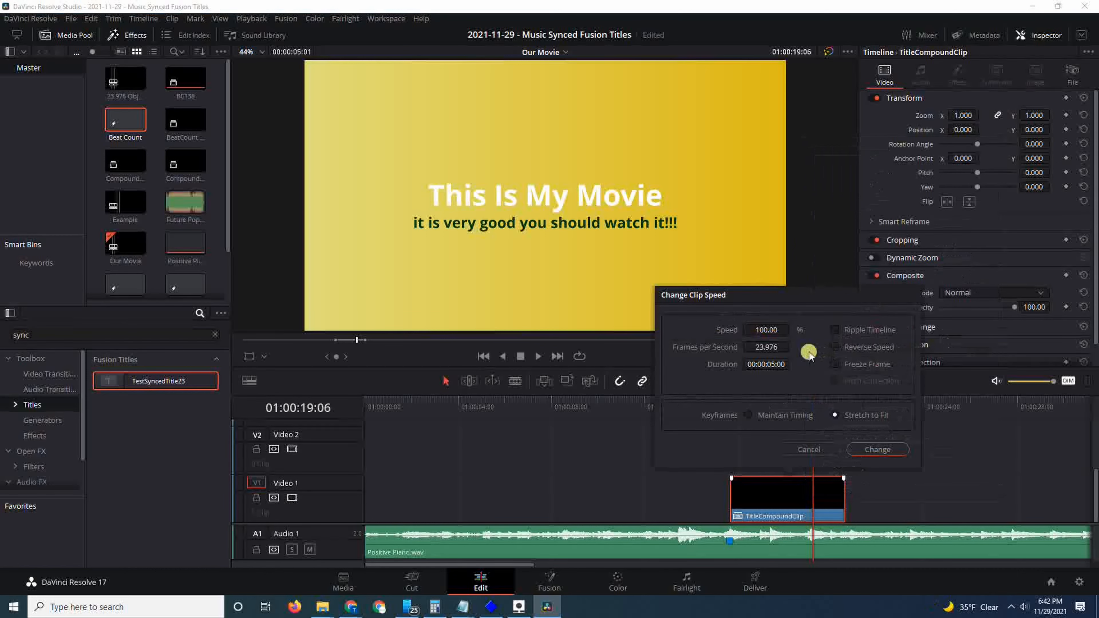
pyautogui.click(767, 330)
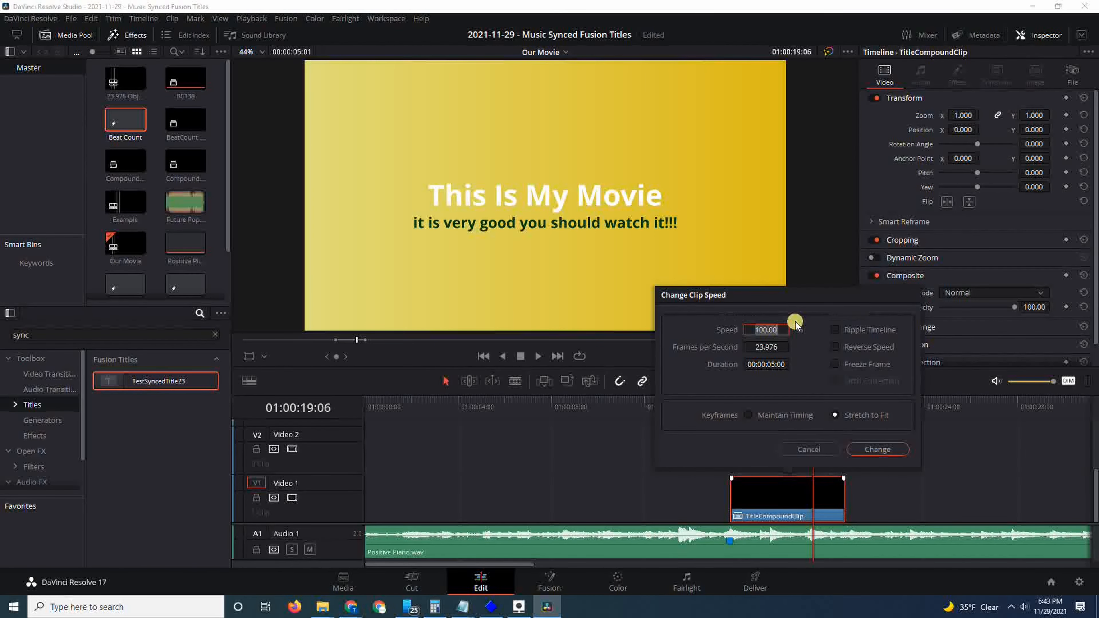
pyautogui.write('138')
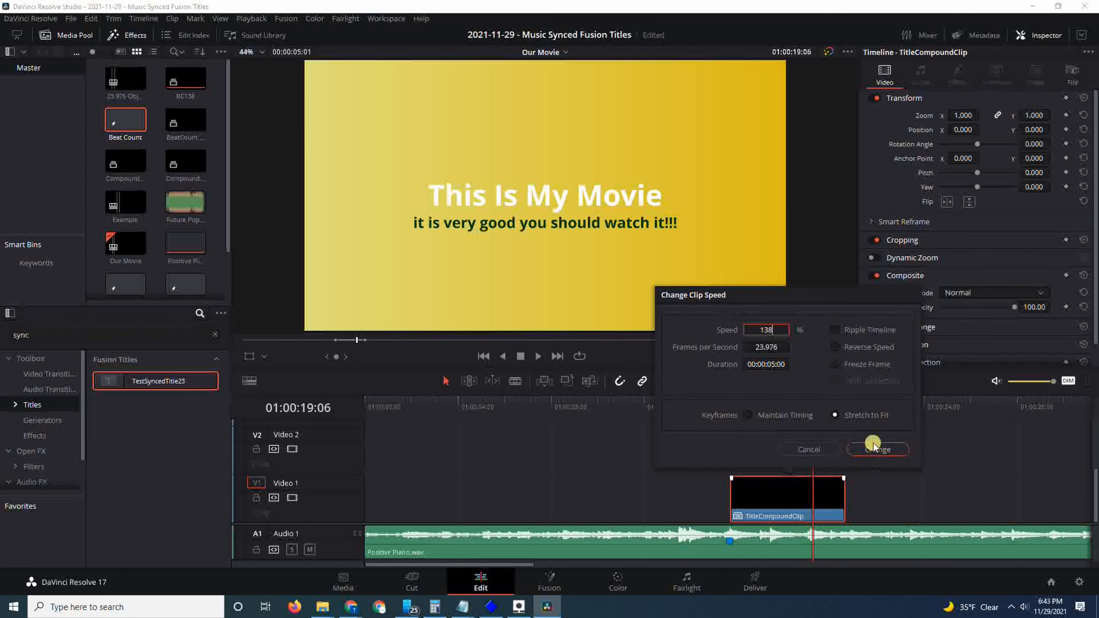
pyautogui.click(839, 415)
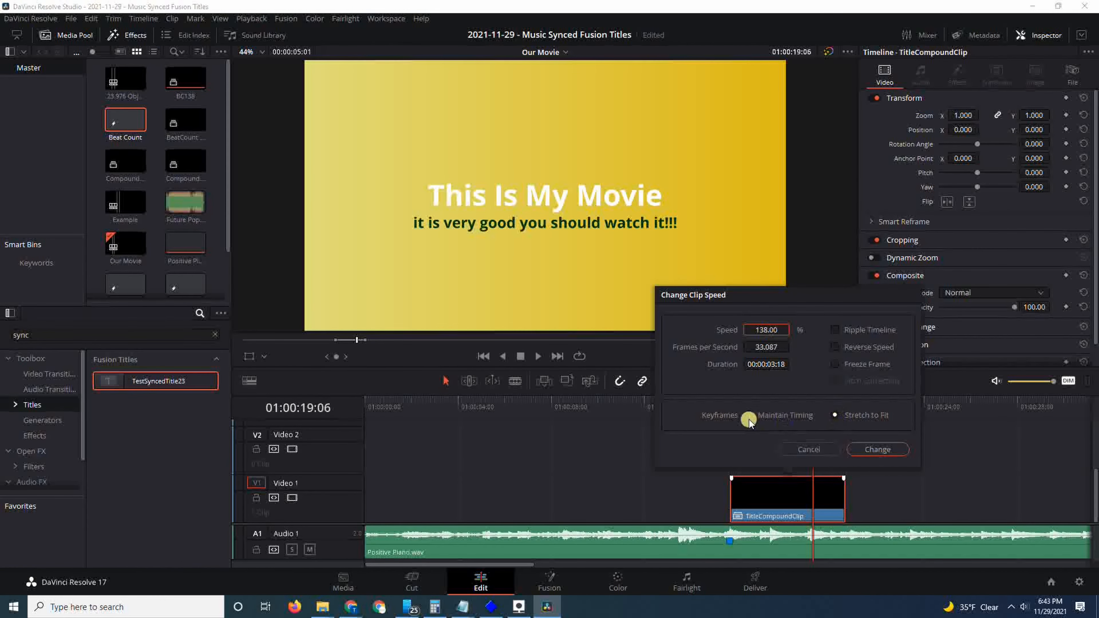
pyautogui.click(839, 414)
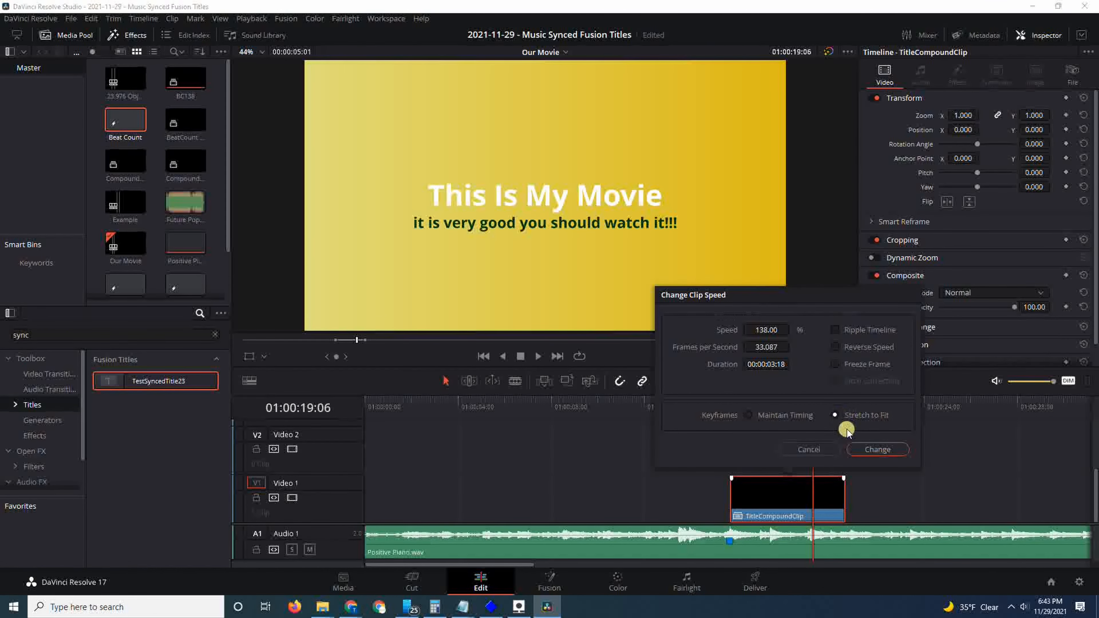
pyautogui.click(869, 450)
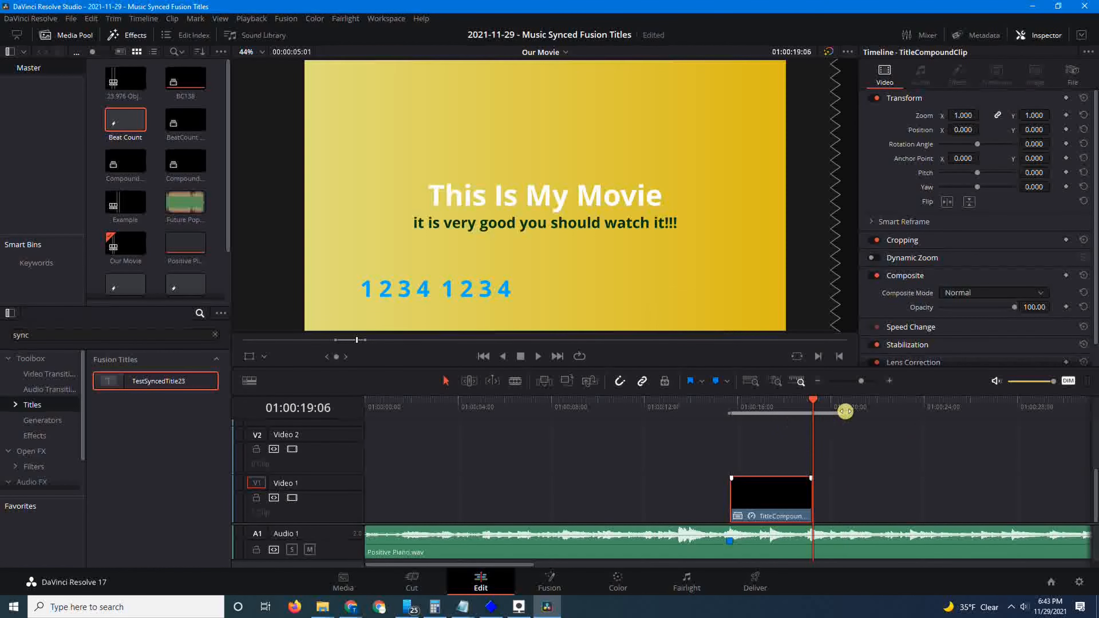
# - Shorten the timeline's marked range to the end of the sped-up title clip and play back from just before the title
pyautogui.moveTo(846, 413); pyautogui.dragTo(820, 413)
pyautogui.click(717, 403)
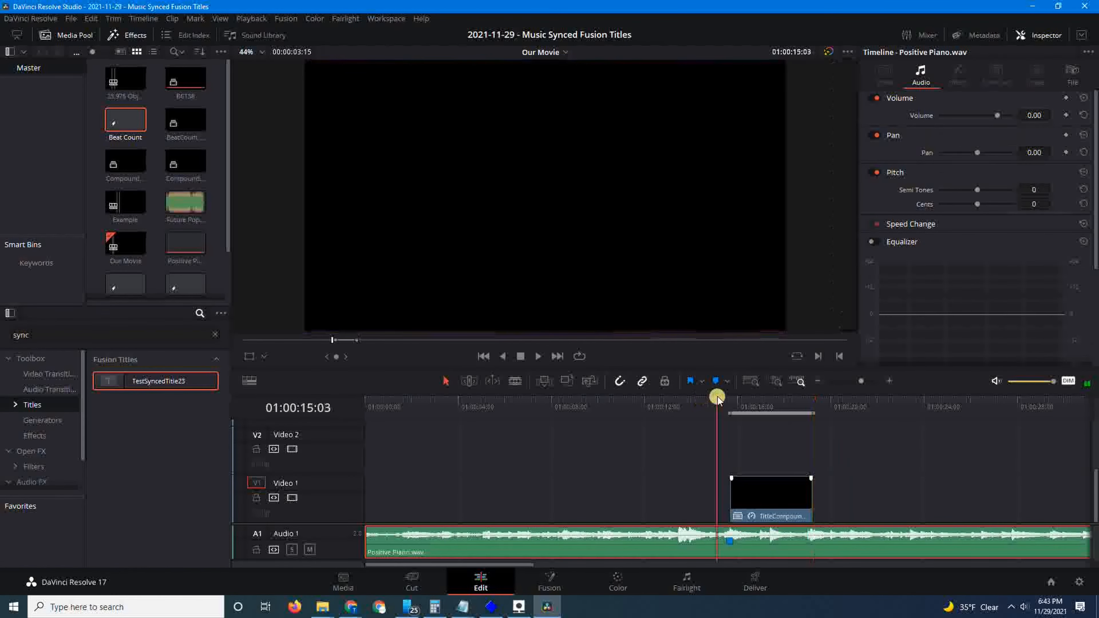
pyautogui.press('space')
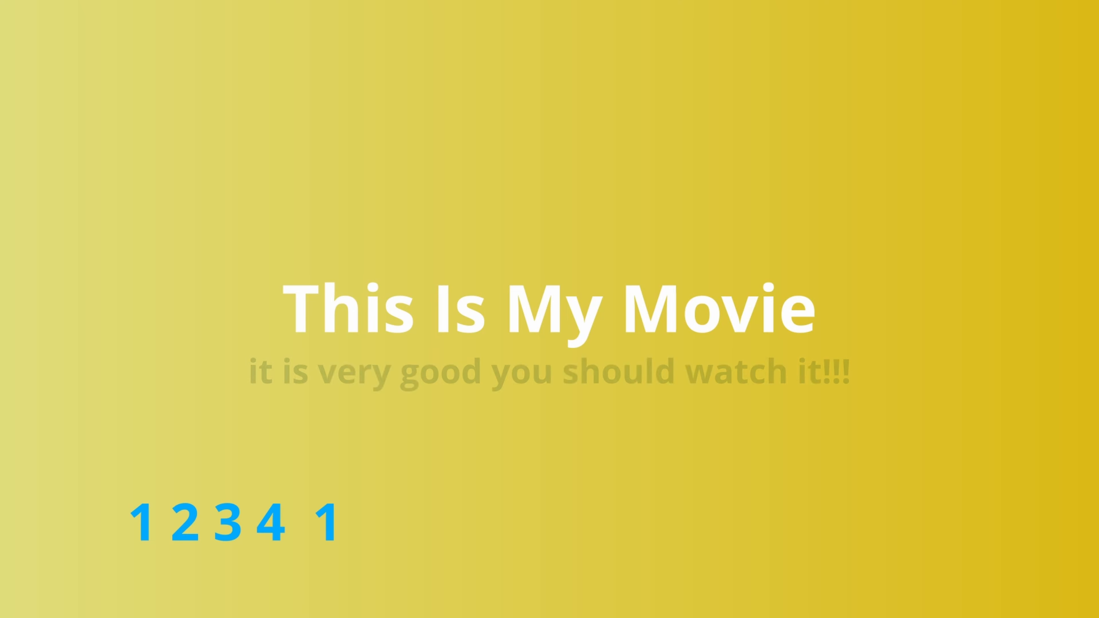
pyautogui.click(580, 461)
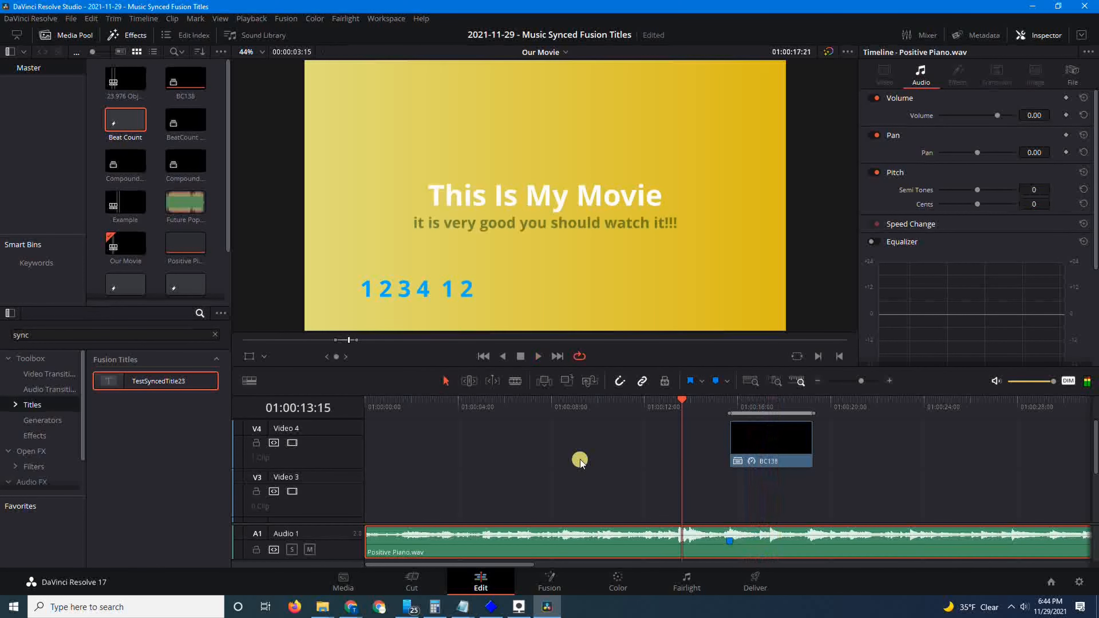